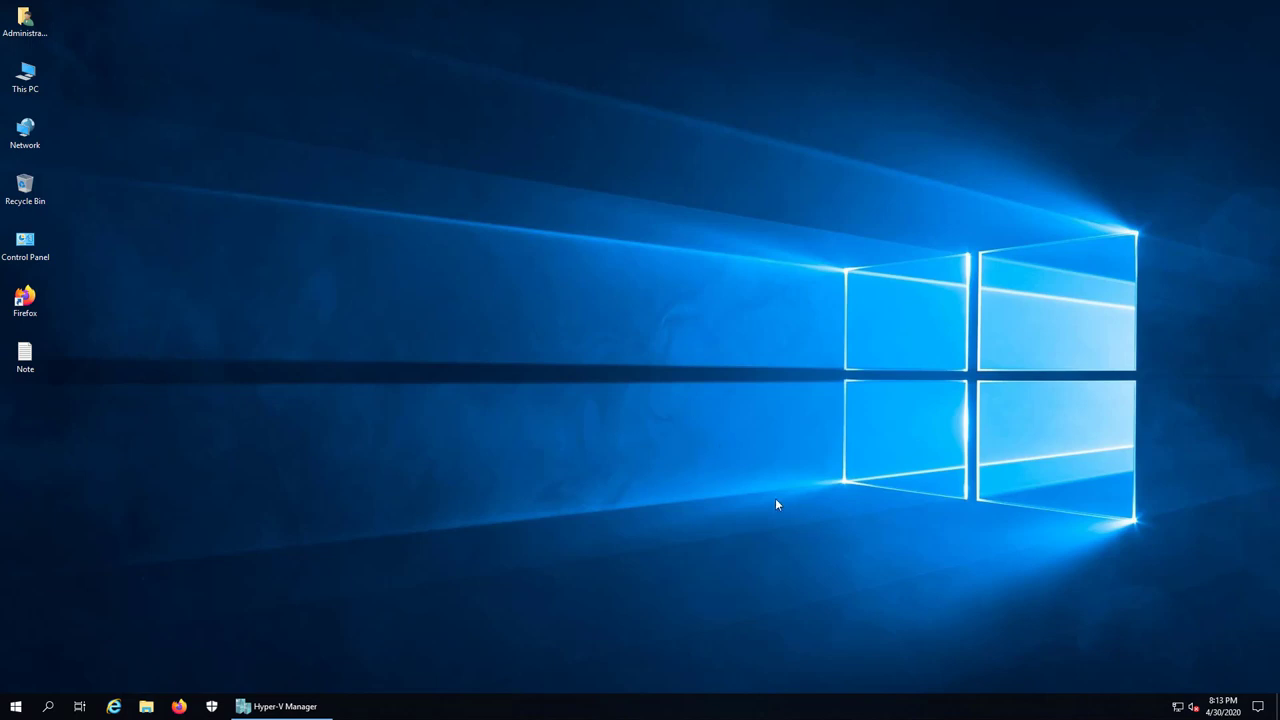
Open Firefox and load the Google homepage from the address bar
double_click(27, 312)
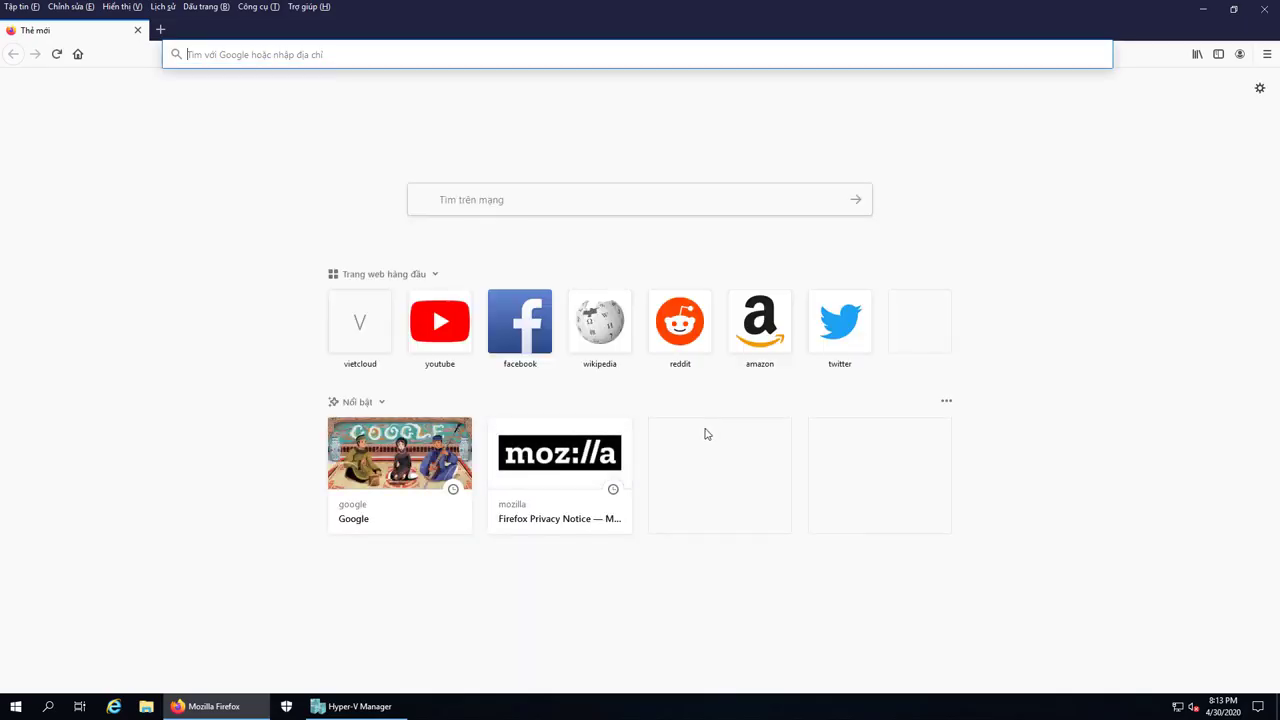
left_click(416, 54)
type("google.com.vn/")
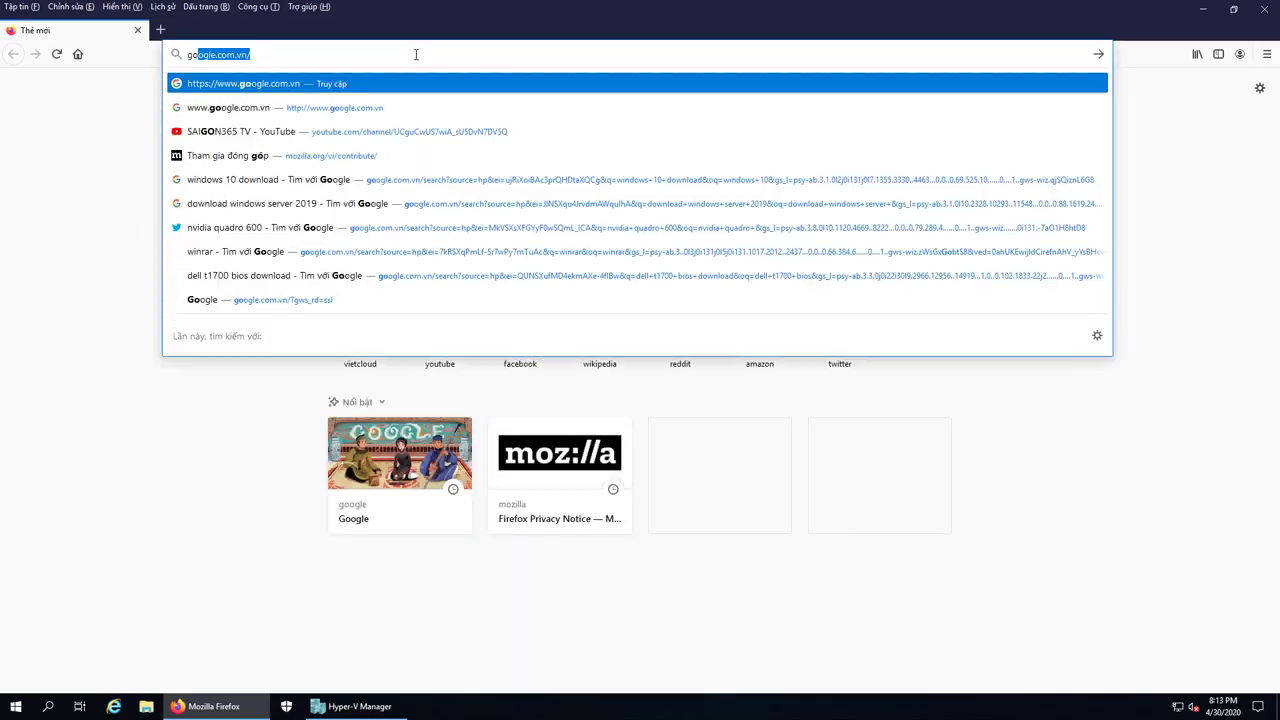
key("Return")
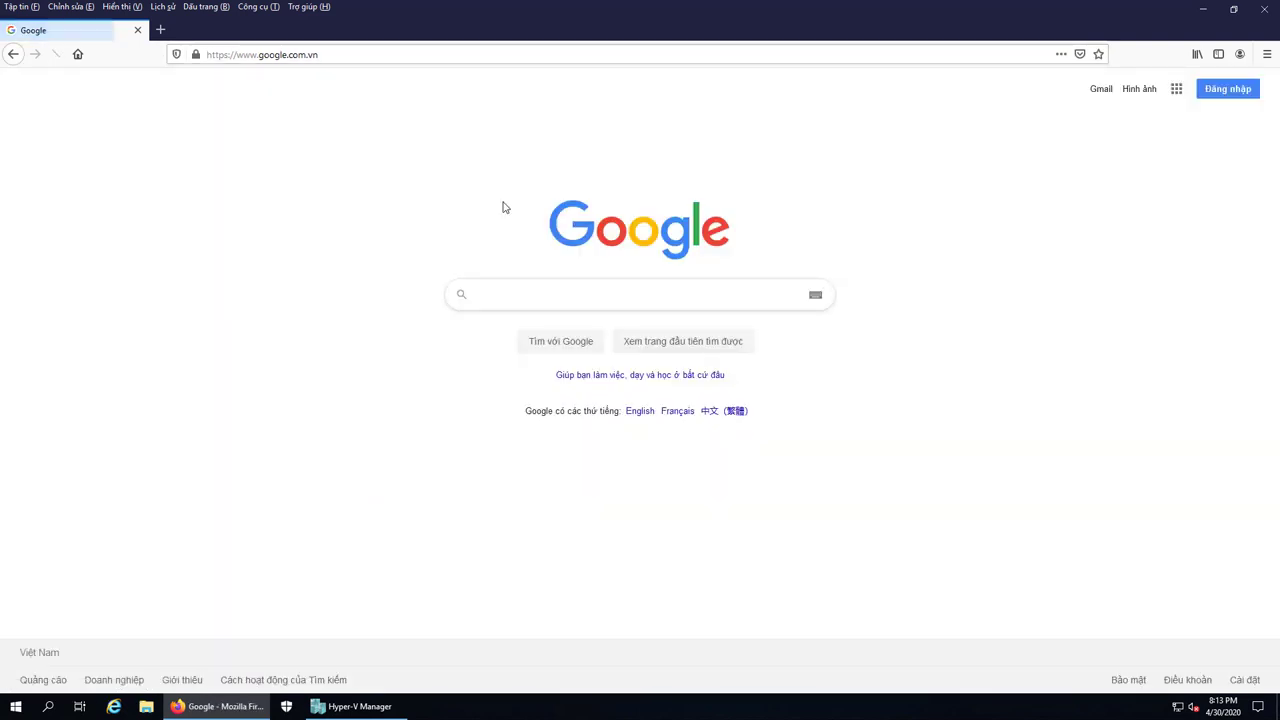
Search Google for 'cyos', then minimize the browser
type("cyos")
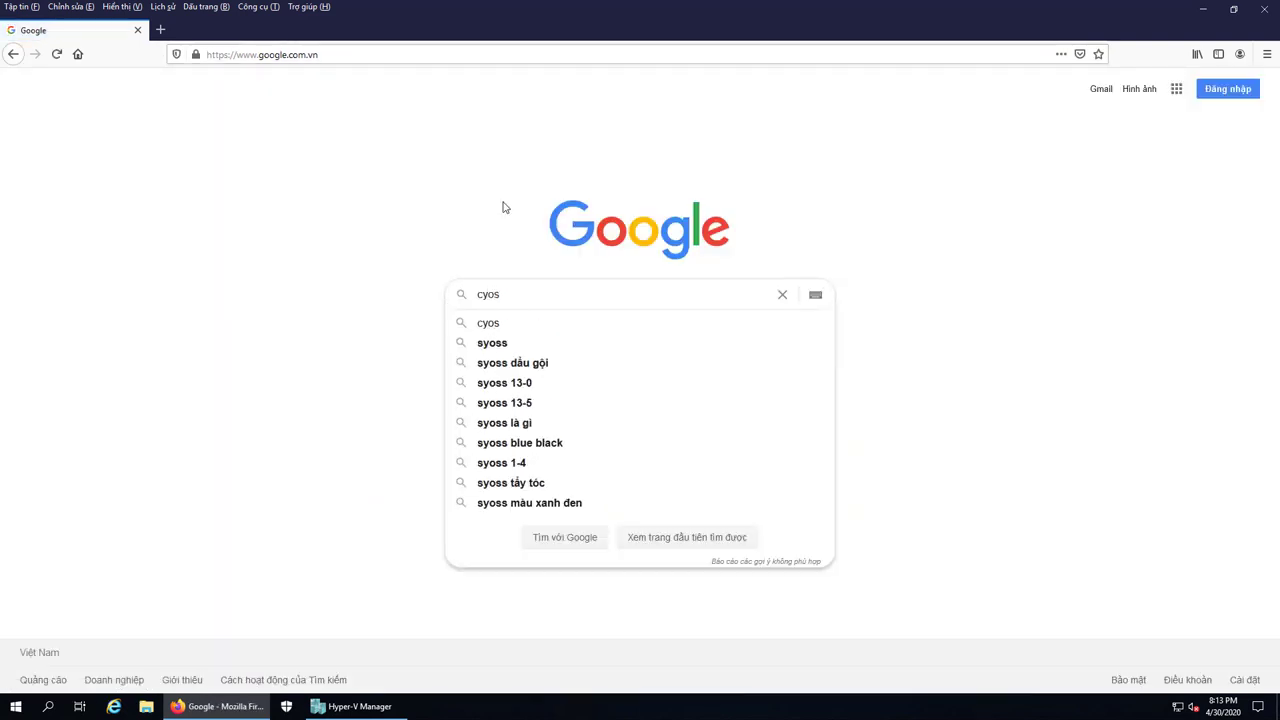
key("Return")
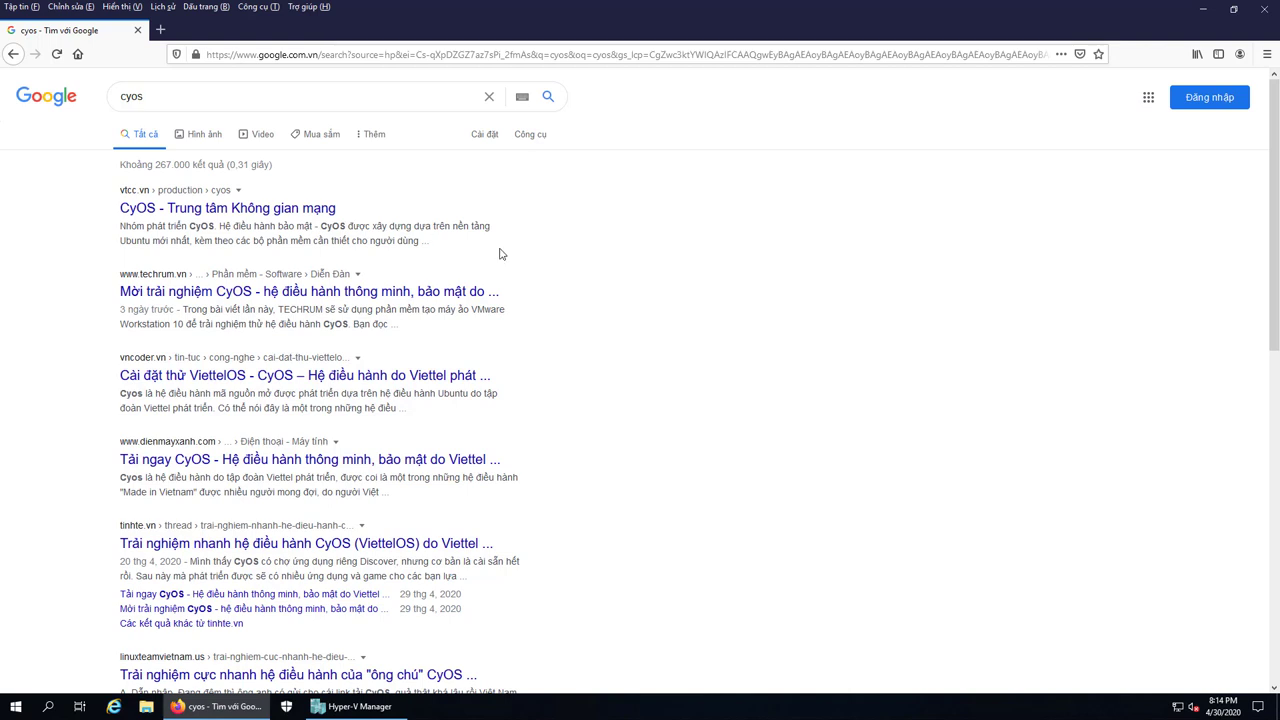
left_click(1203, 9)
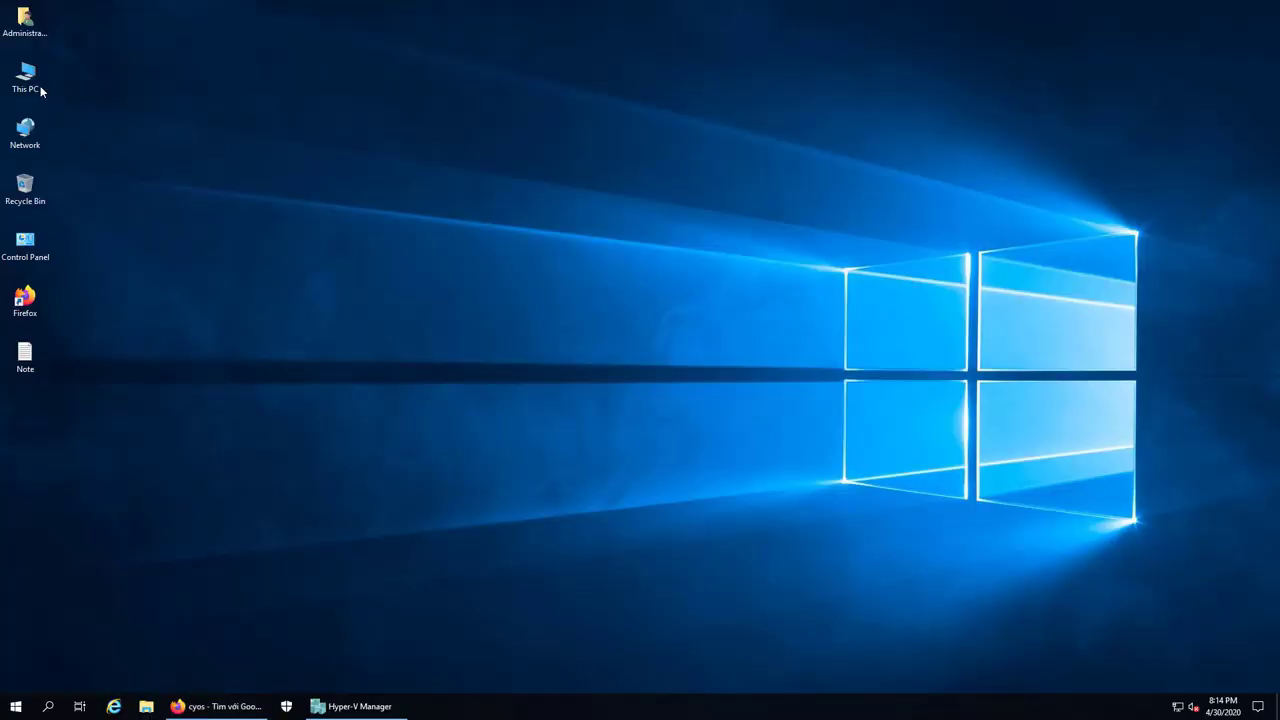
Browse This PC to DATA (D:) > SOFTWARE and select the viettelos-1.0-release-010 image
double_click(40, 88)
double_click(524, 357)
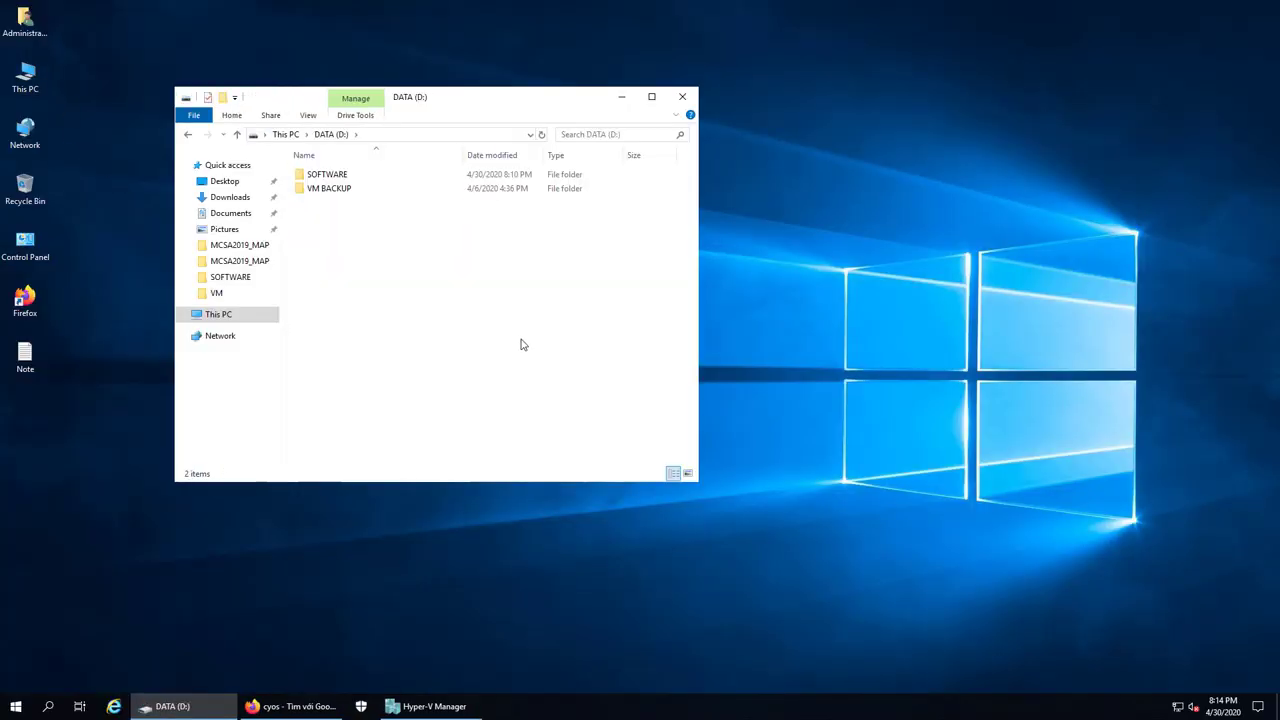
double_click(330, 174)
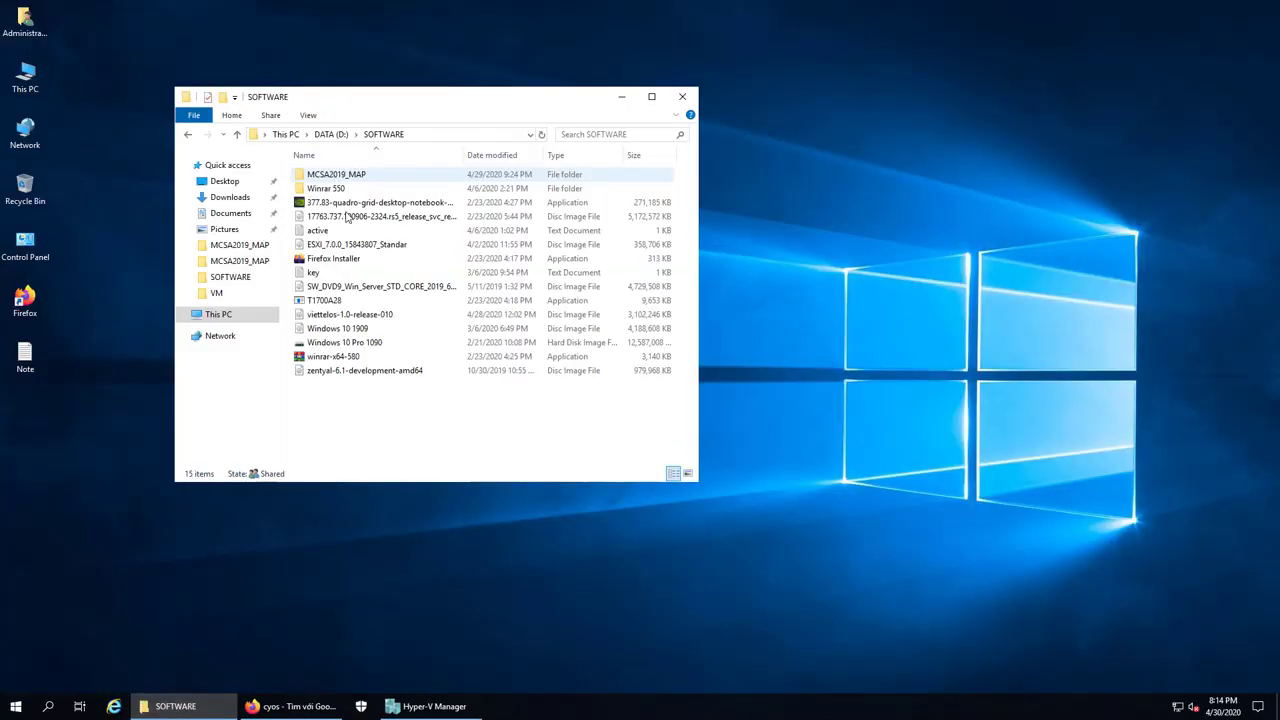
left_click(376, 316)
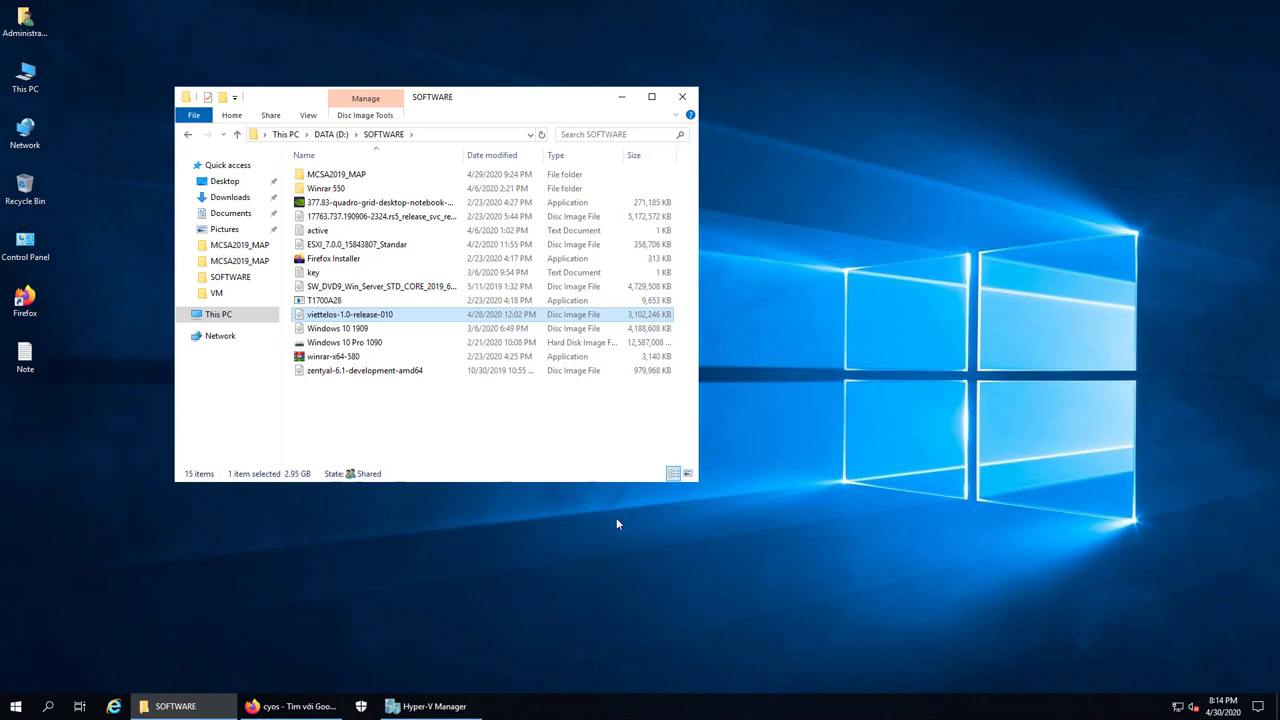
Start the New Virtual Machine wizard on host VIETCLOUD-HOST1 in Hyper-V Manager
mouse_move(430, 706)
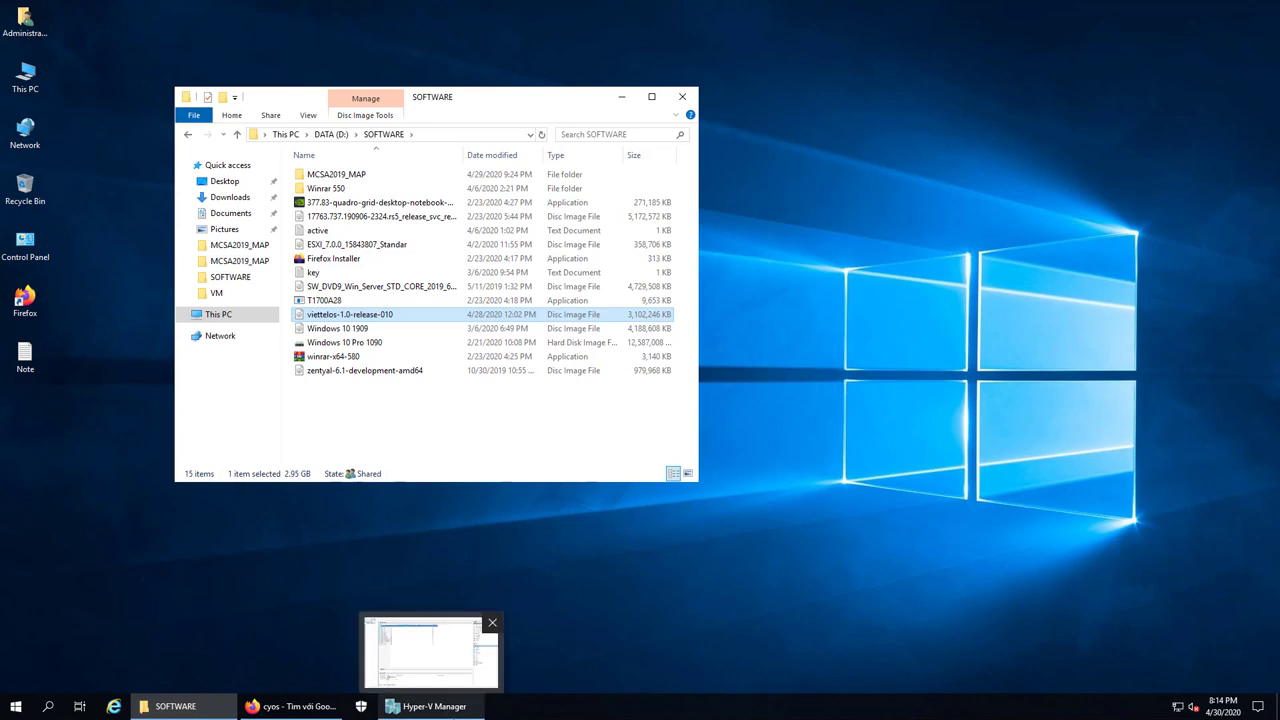
left_click(430, 652)
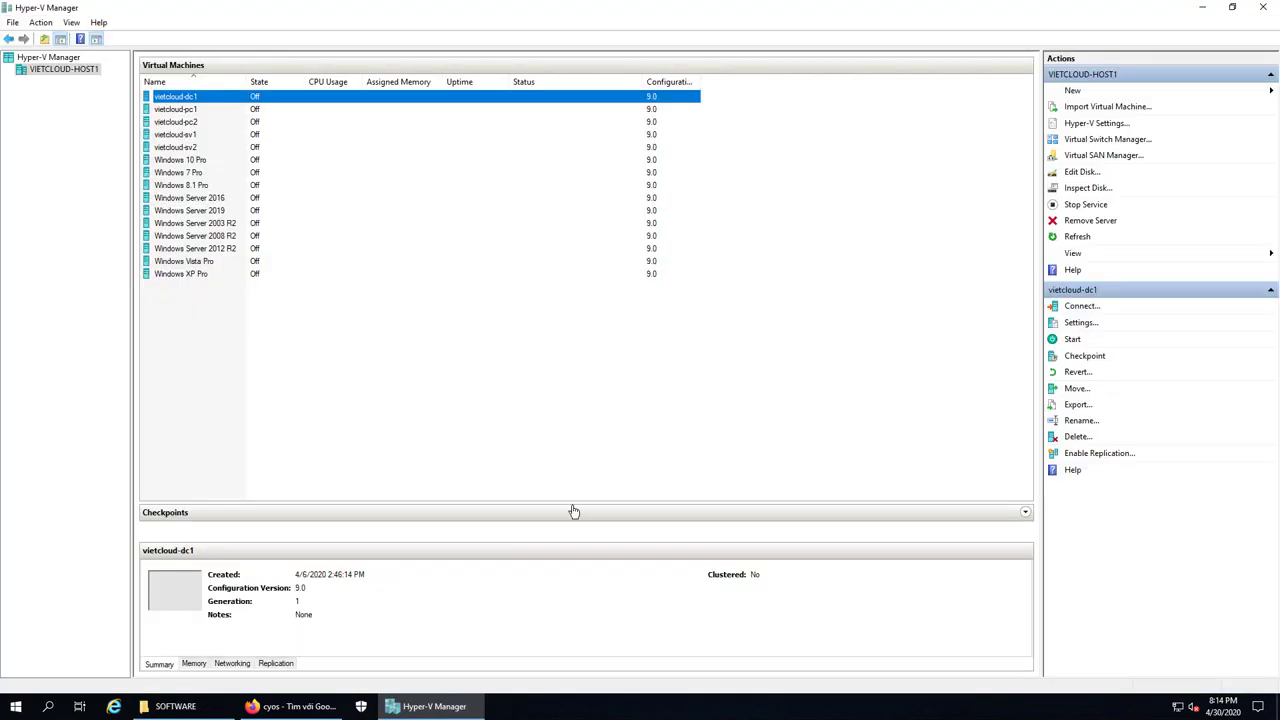
left_click(66, 70)
right_click(68, 69)
mouse_move(100, 76)
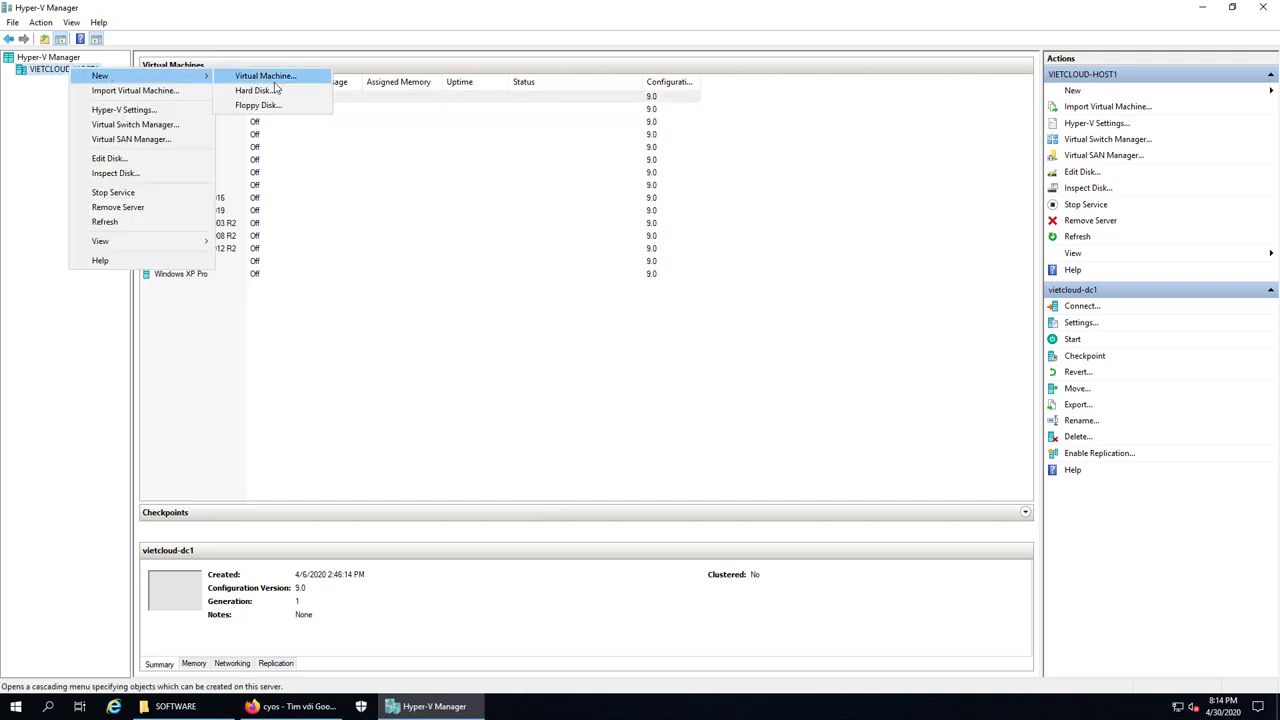
left_click(290, 77)
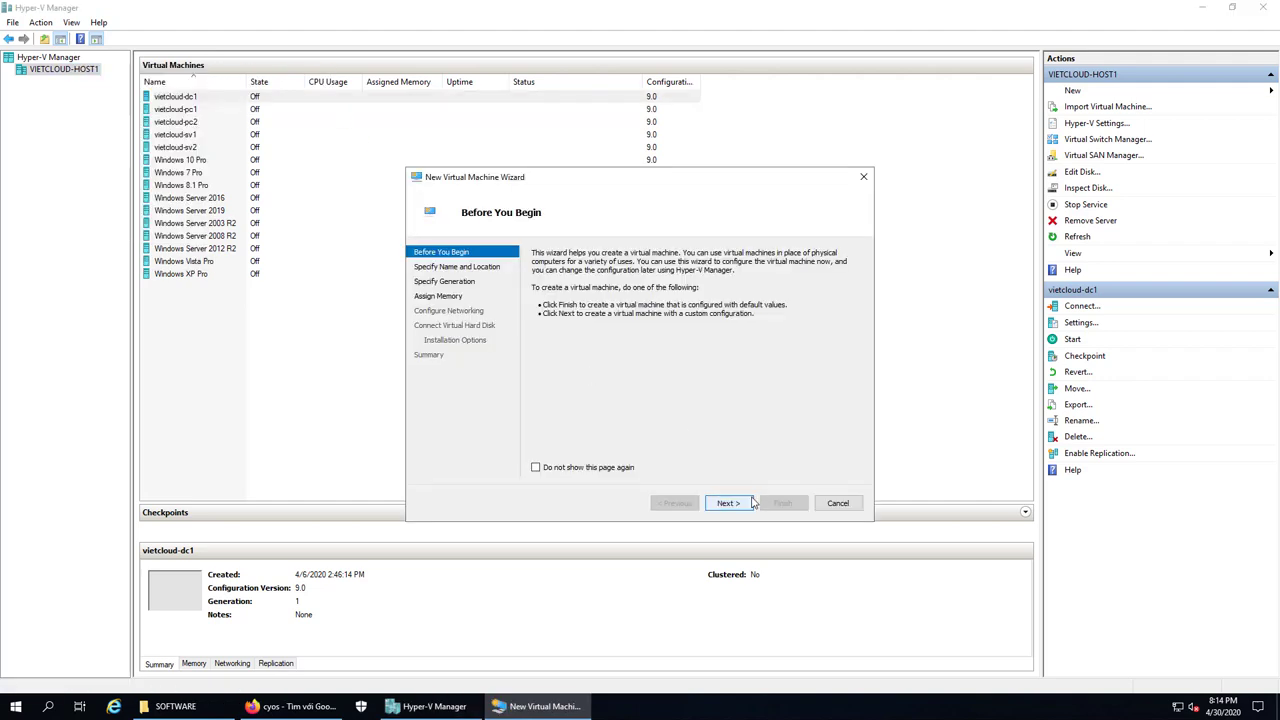
Name the virtual machine 'cyos' and store it in a different location
left_click(729, 504)
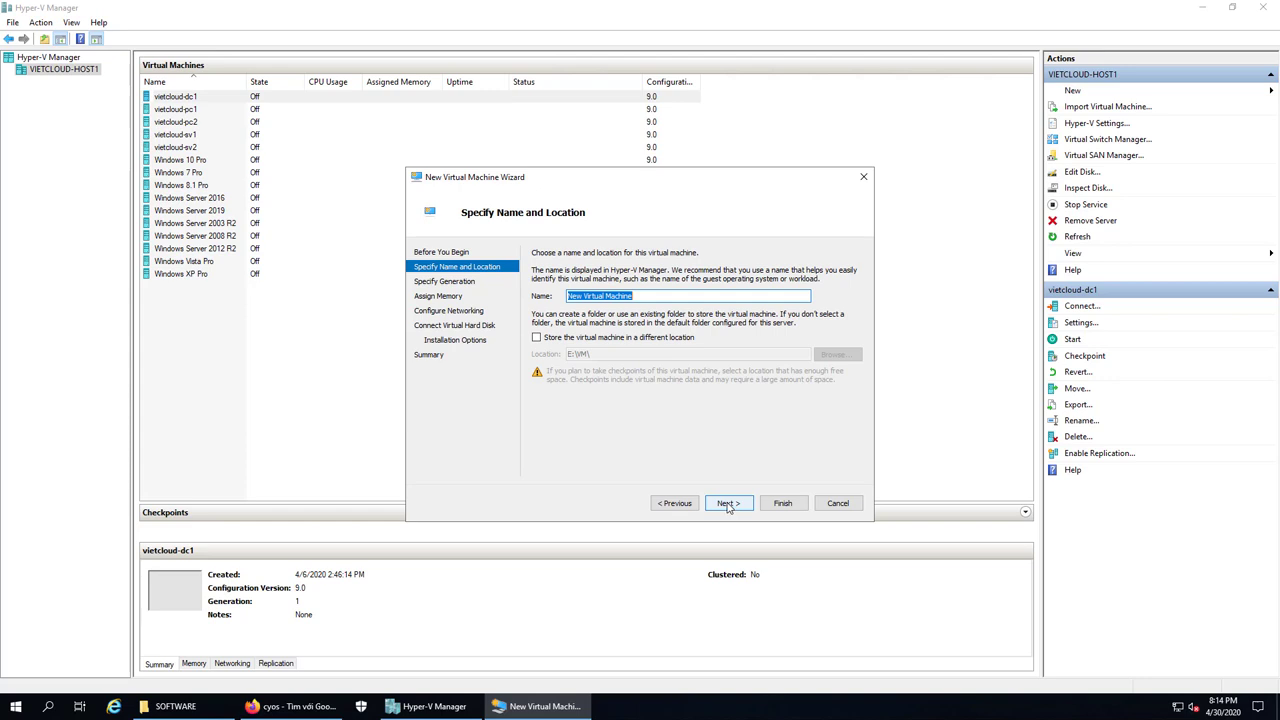
type("cyos")
left_click(610, 340)
left_click(745, 500)
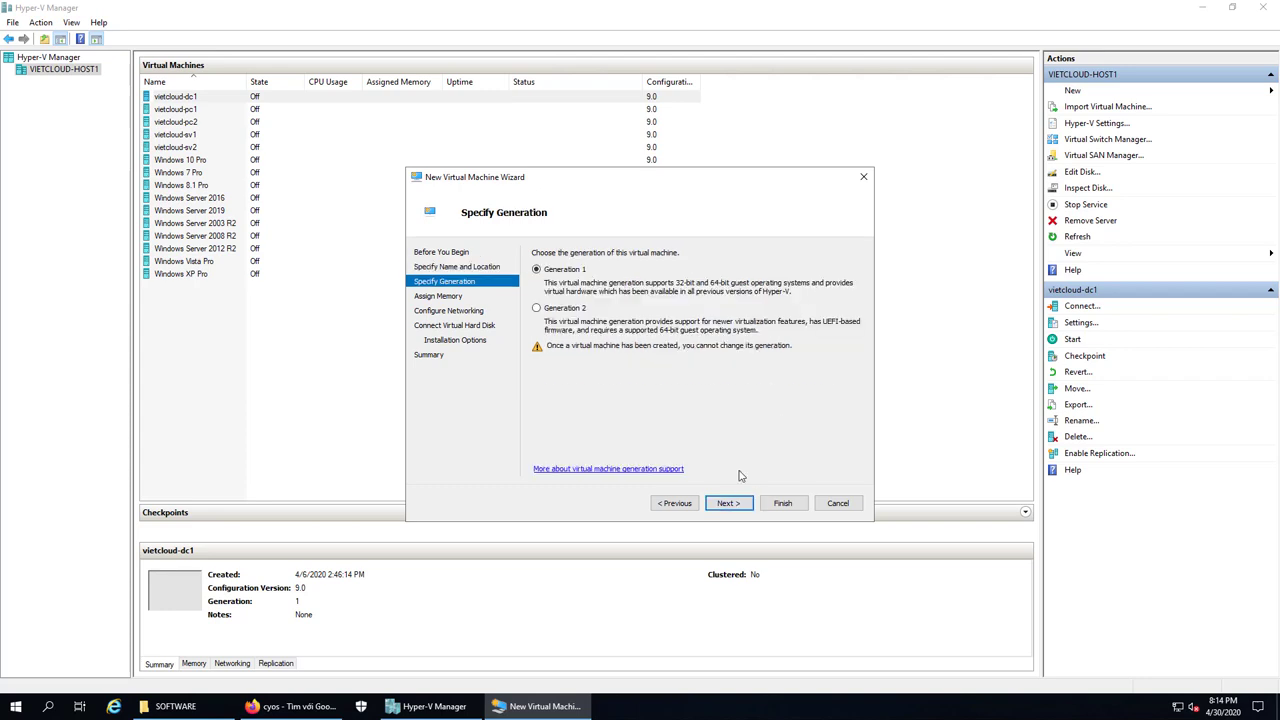
Keep Generation 1, assign 4096 MB startup memory, and connect to 192.168.254.0/24
left_click(730, 505)
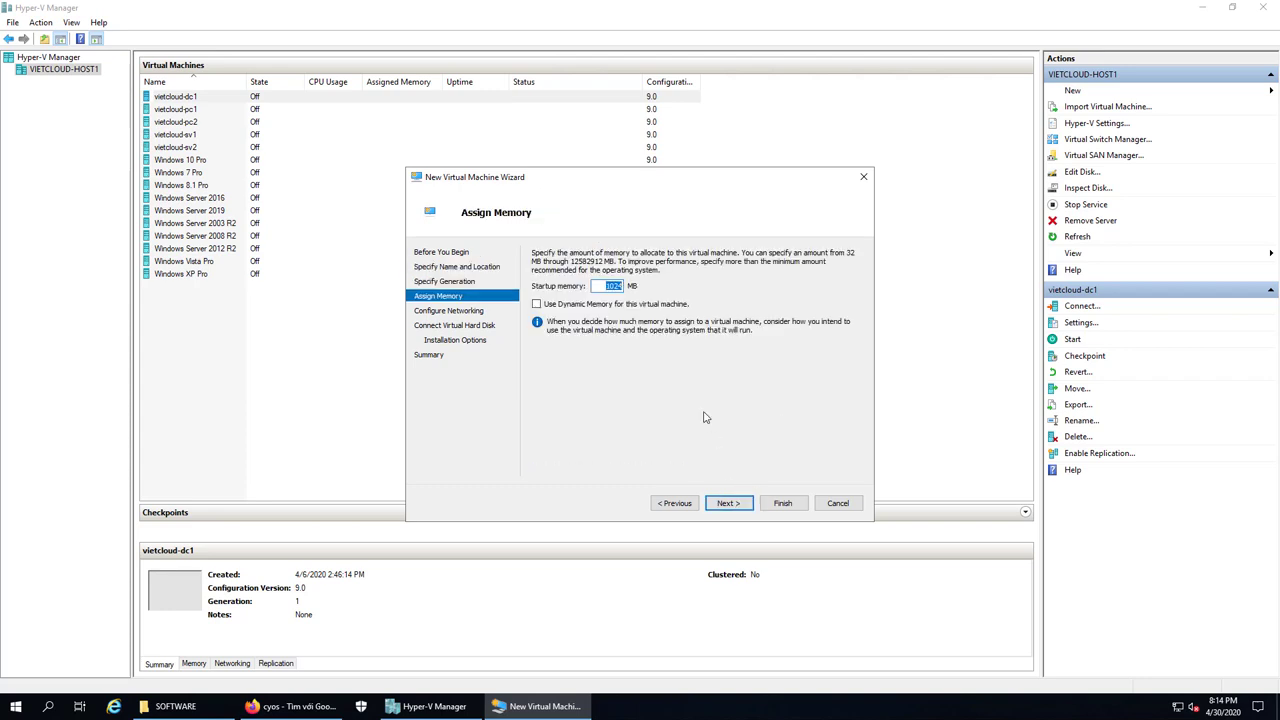
type("4096")
left_click(729, 503)
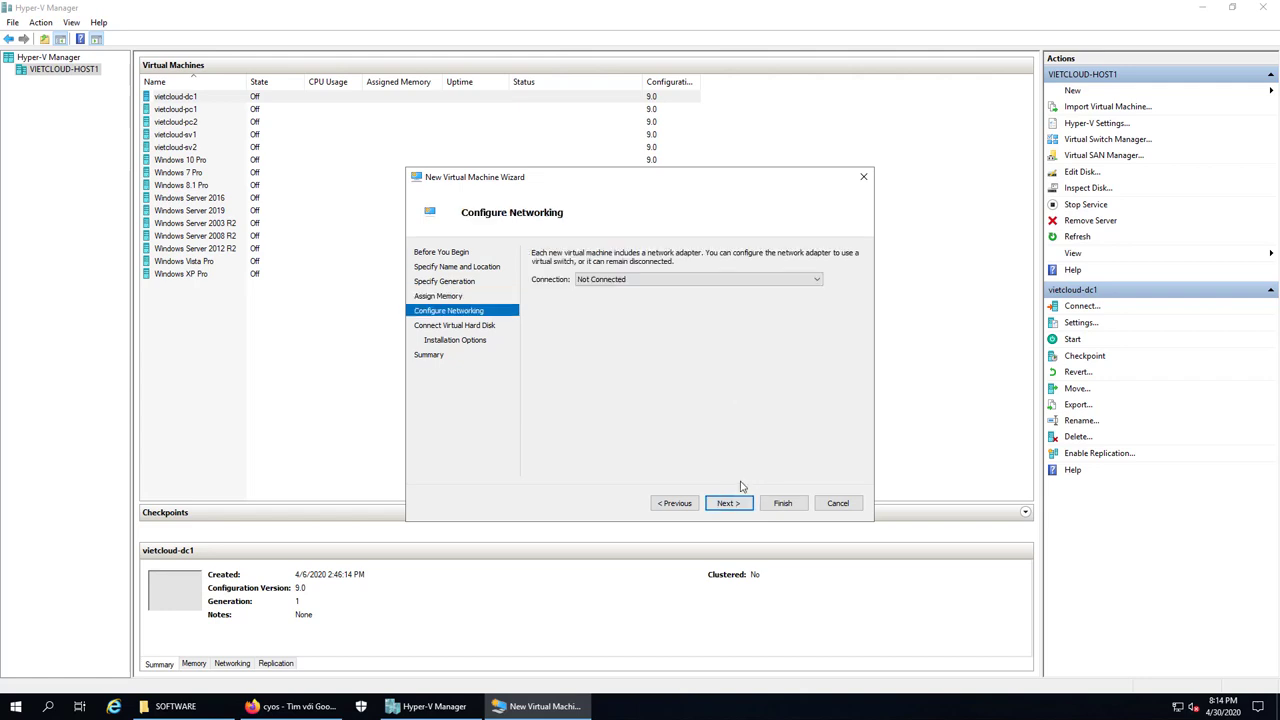
left_click(690, 280)
left_click(641, 300)
left_click(746, 503)
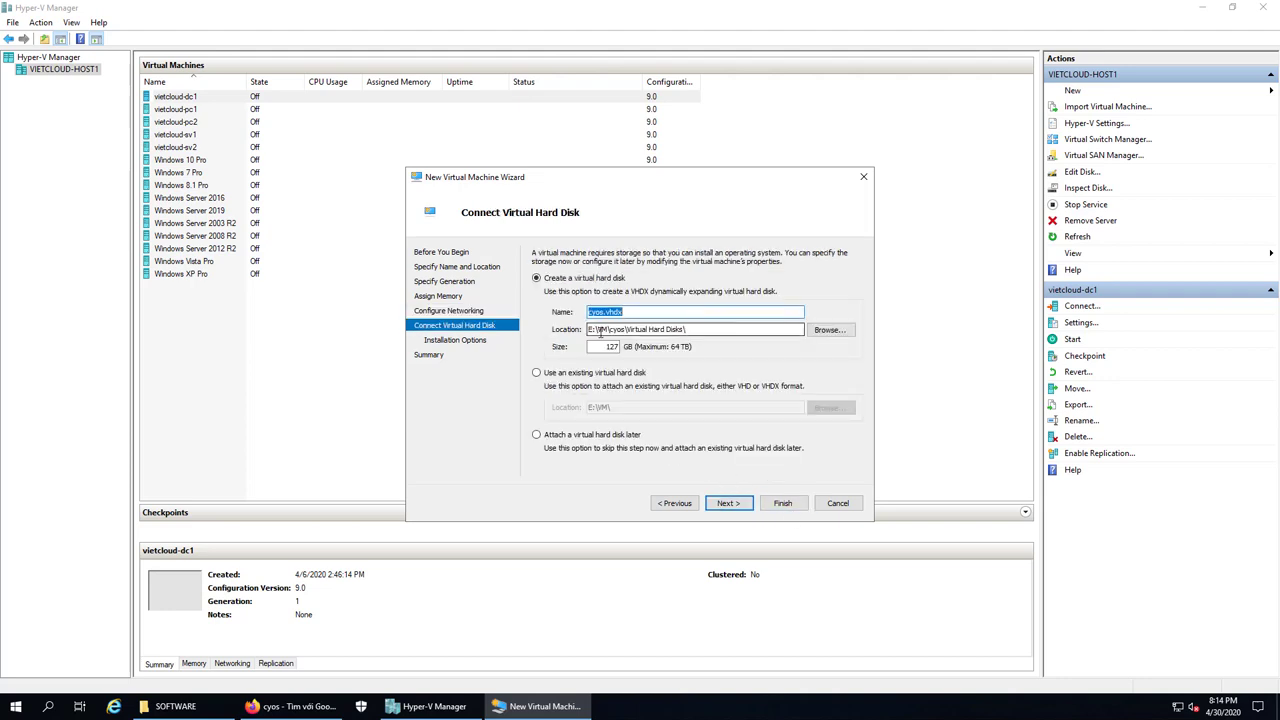
Keep the cyos.vhdx disk, attach viettelos-1.0-release-010.iso as boot image, and finish the wizard
left_click(731, 503)
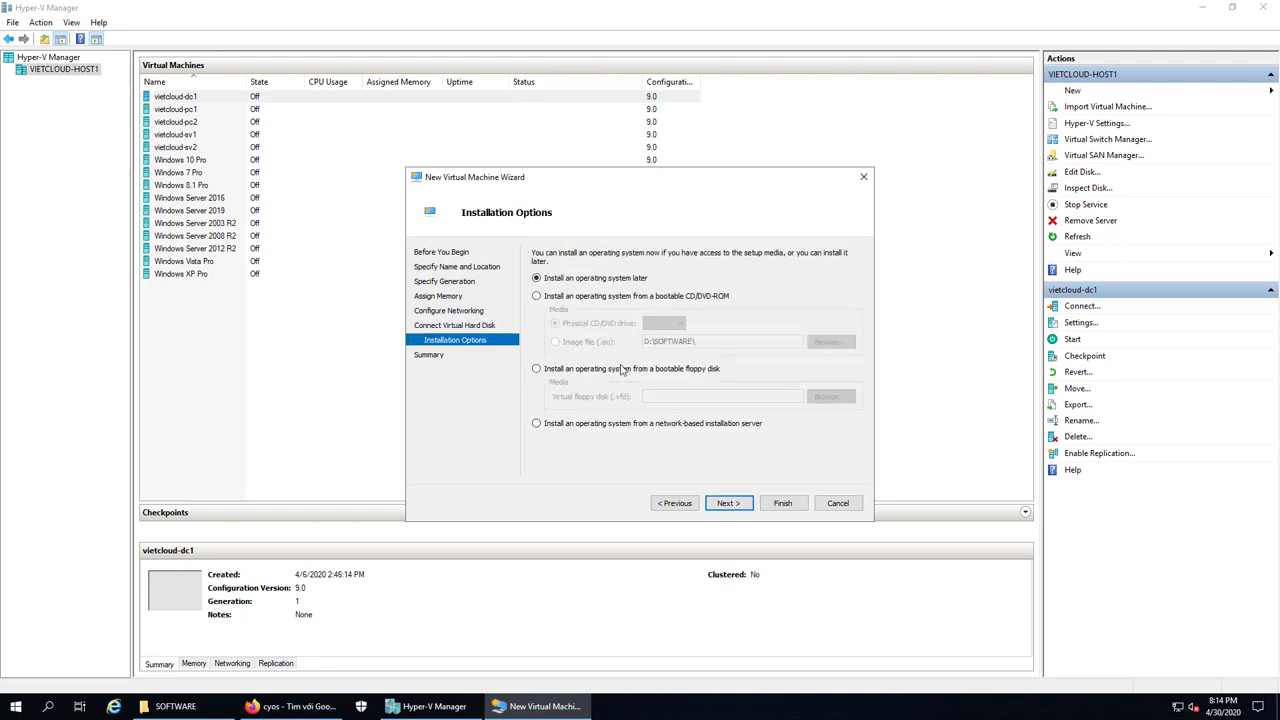
left_click(546, 297)
left_click(568, 347)
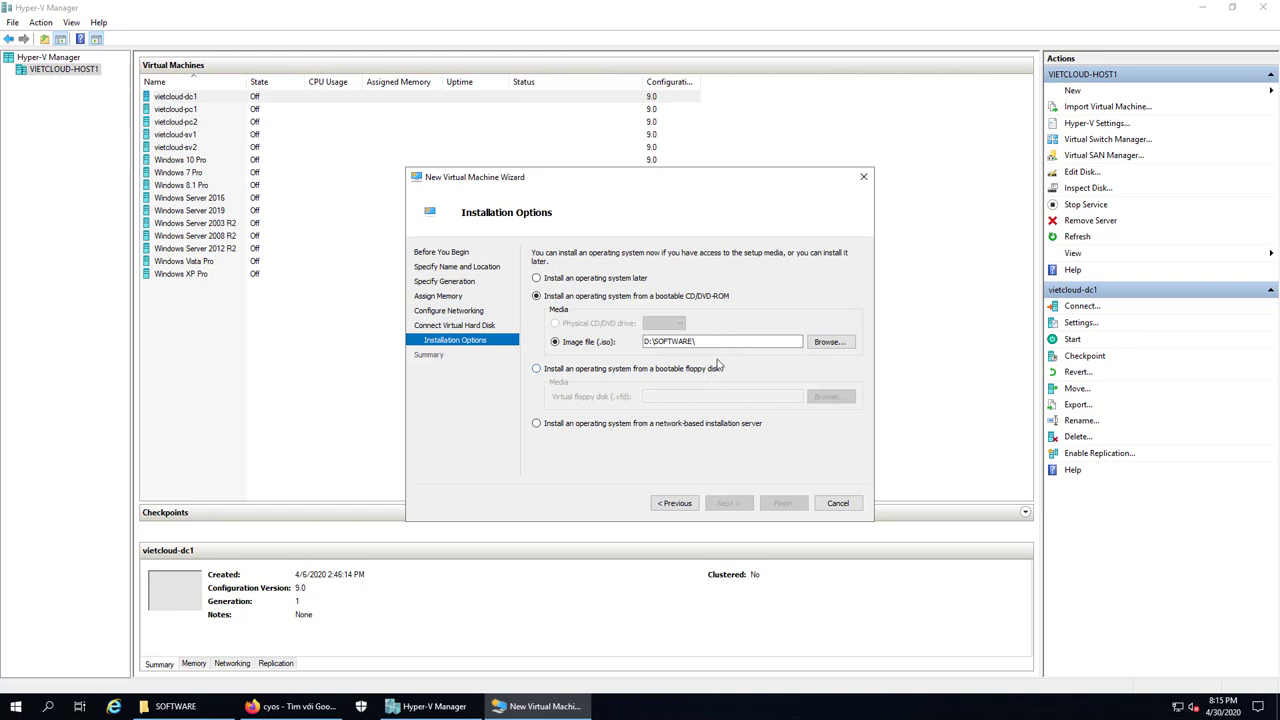
left_click(828, 342)
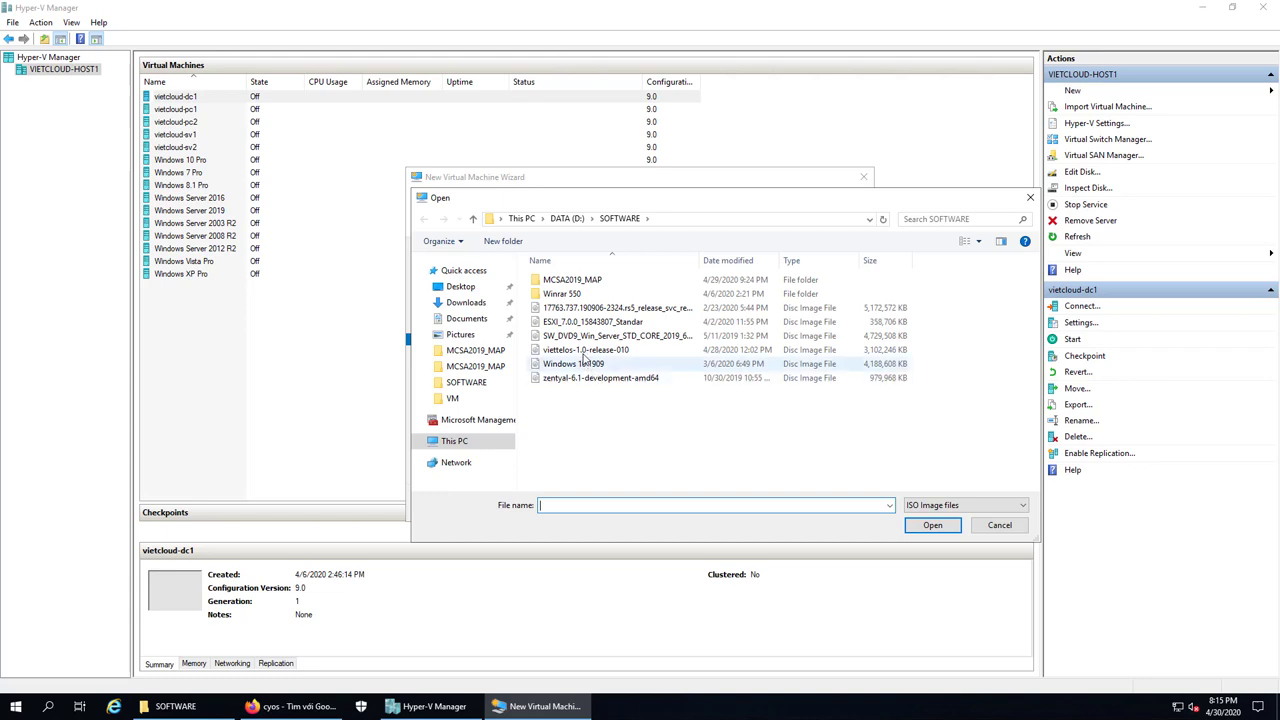
double_click(585, 352)
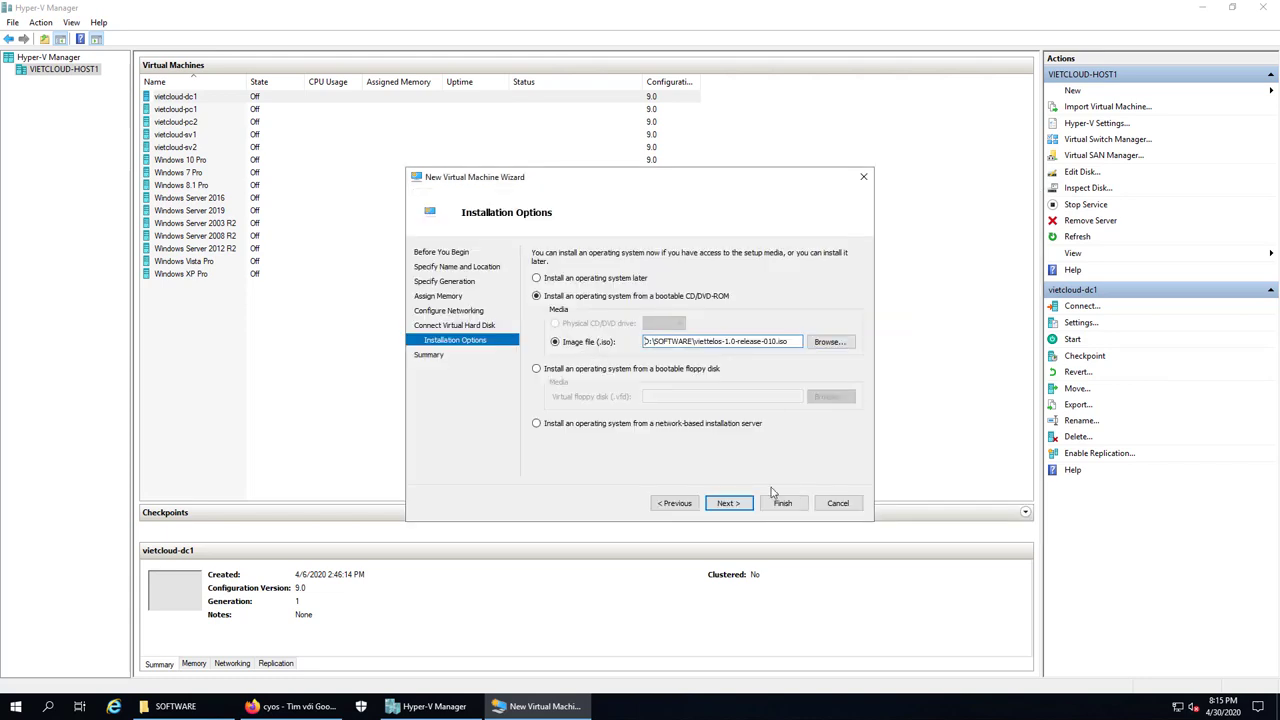
left_click(728, 503)
left_click(783, 504)
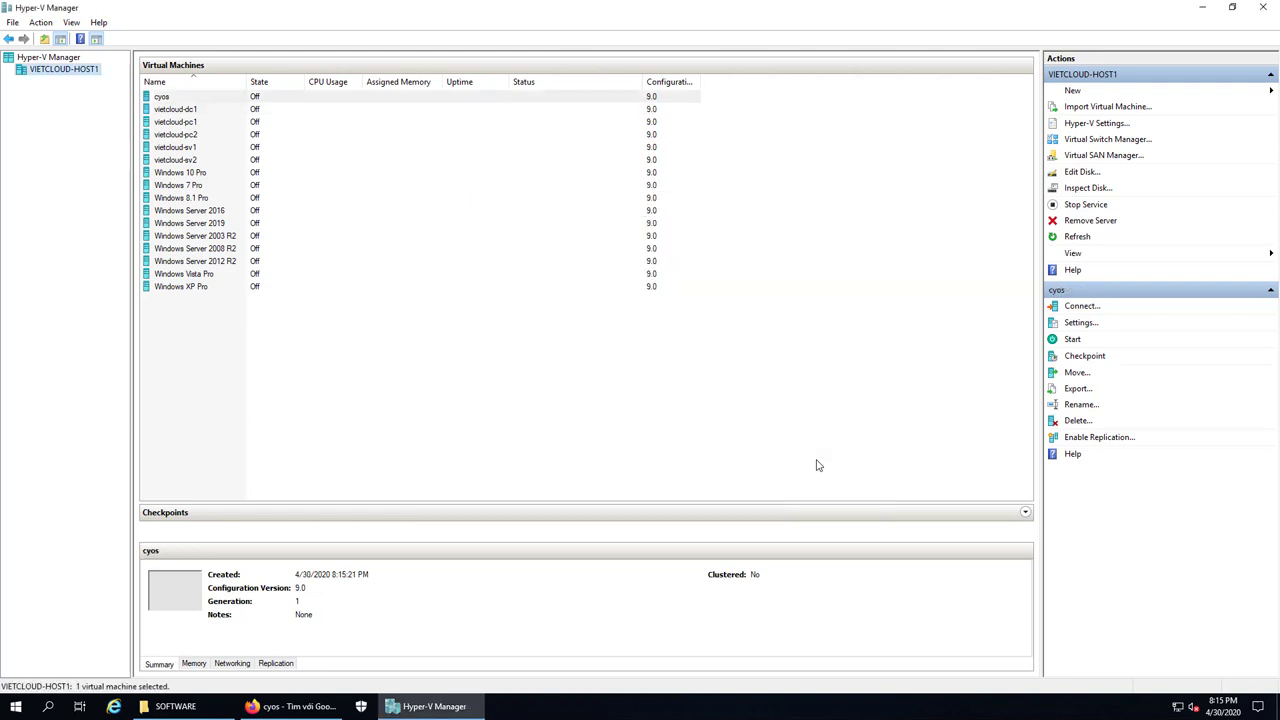
View cyos settings without changes, then connect to the cyos VM and power it on
right_click(157, 103)
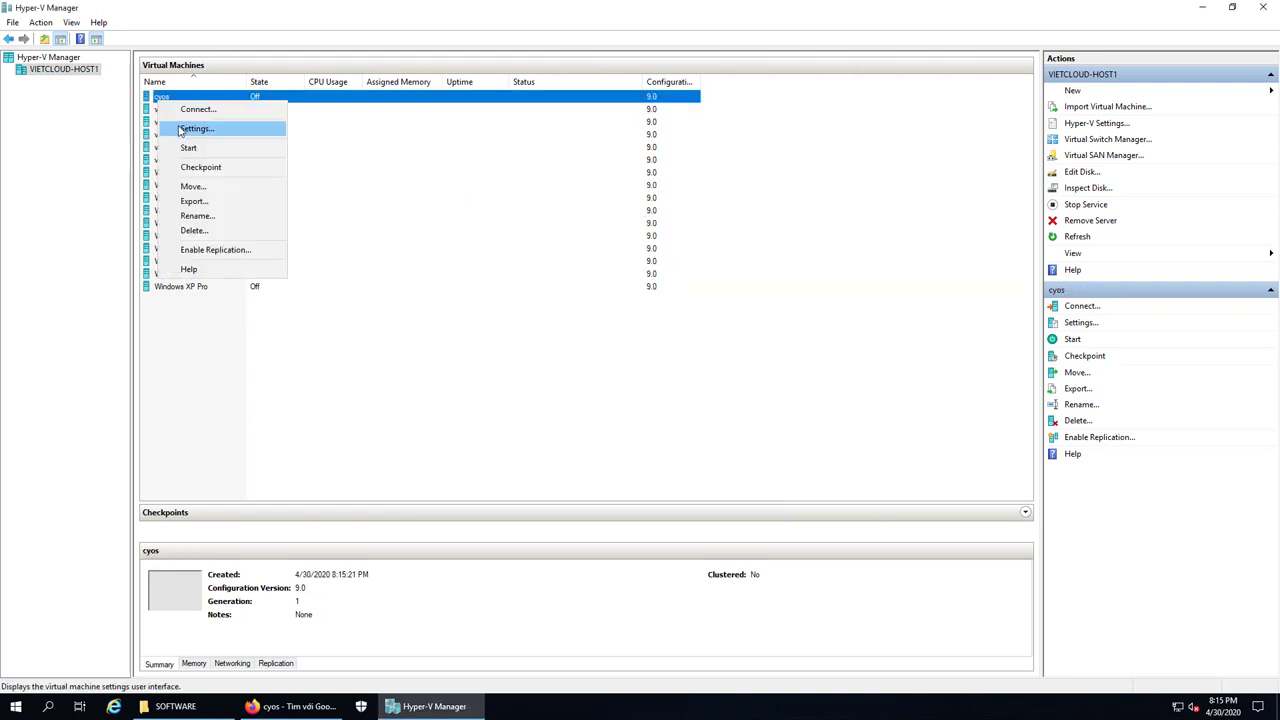
left_click(178, 127)
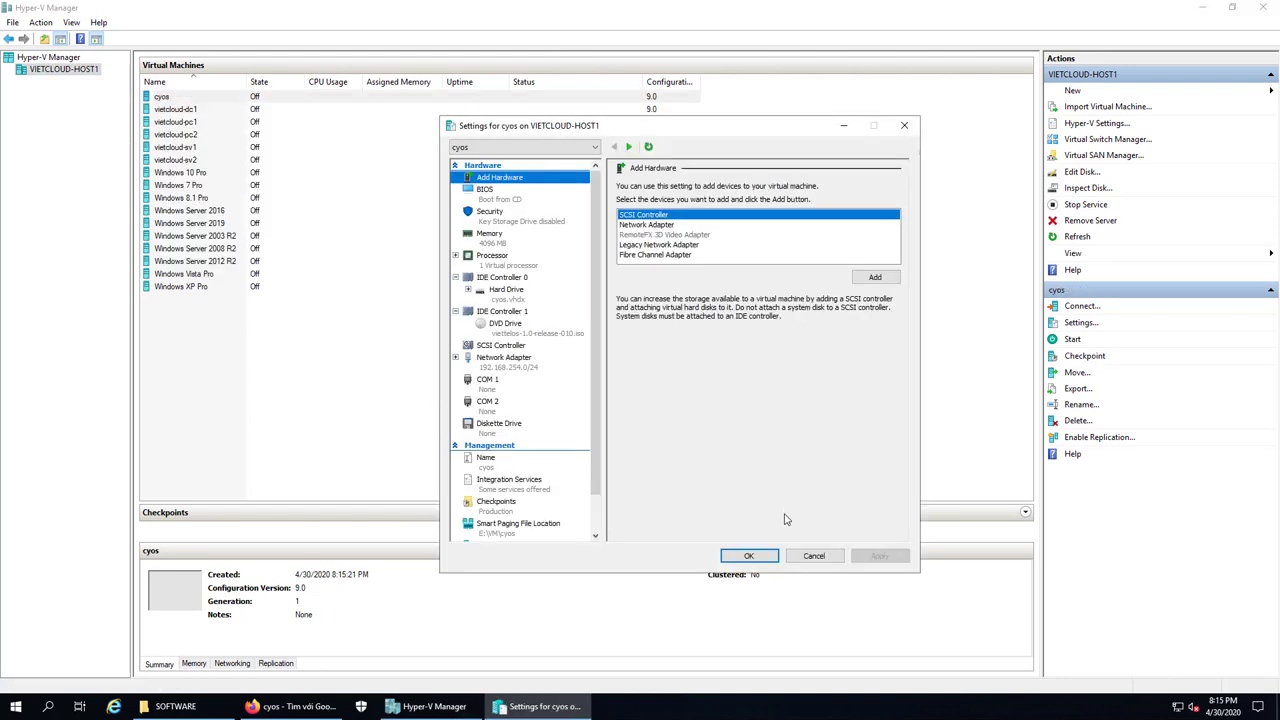
left_click(812, 556)
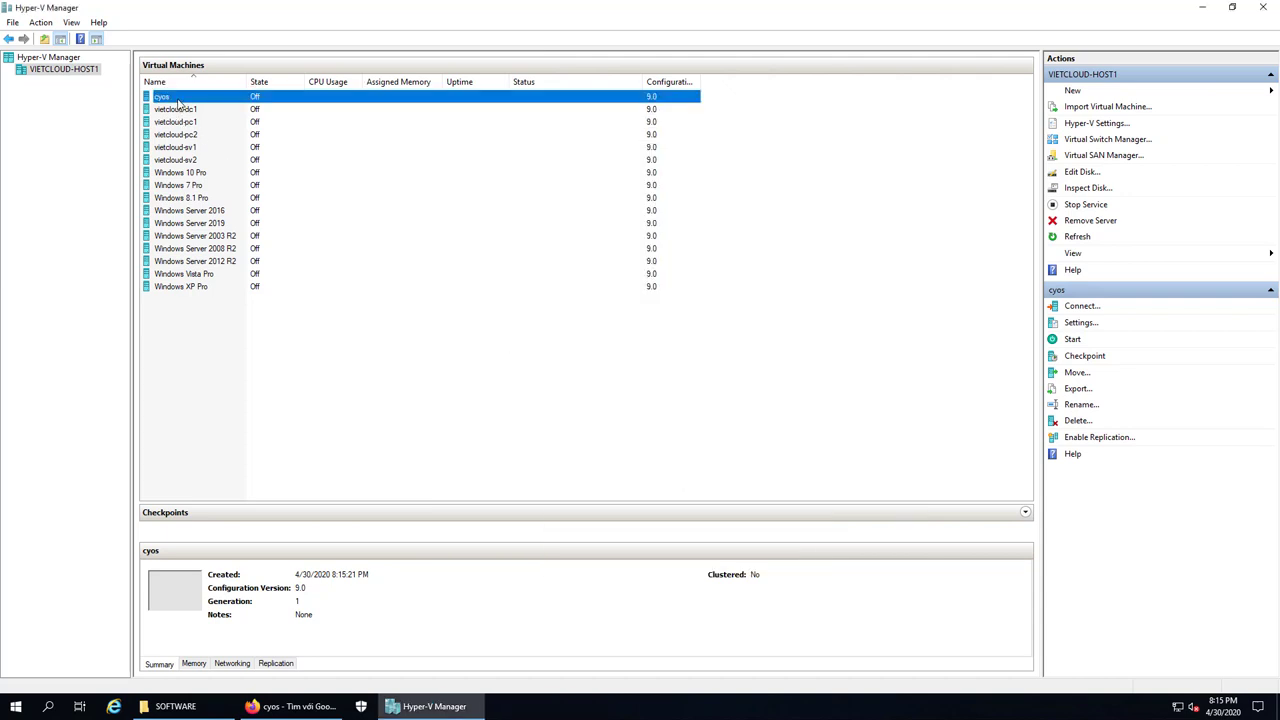
double_click(178, 99)
left_click(486, 233)
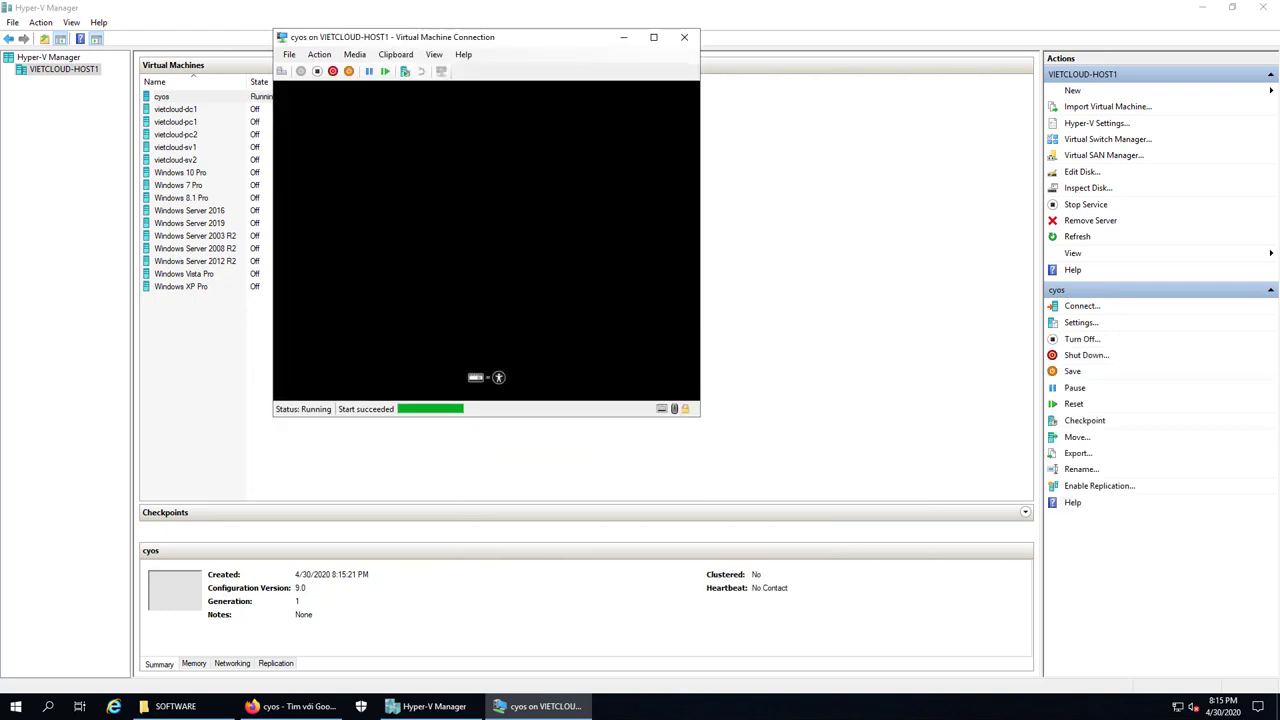
Reposition the cyos connection window while ViettelOS boots to the installer Welcome screen
left_click_drag(557, 42, 625, 112)
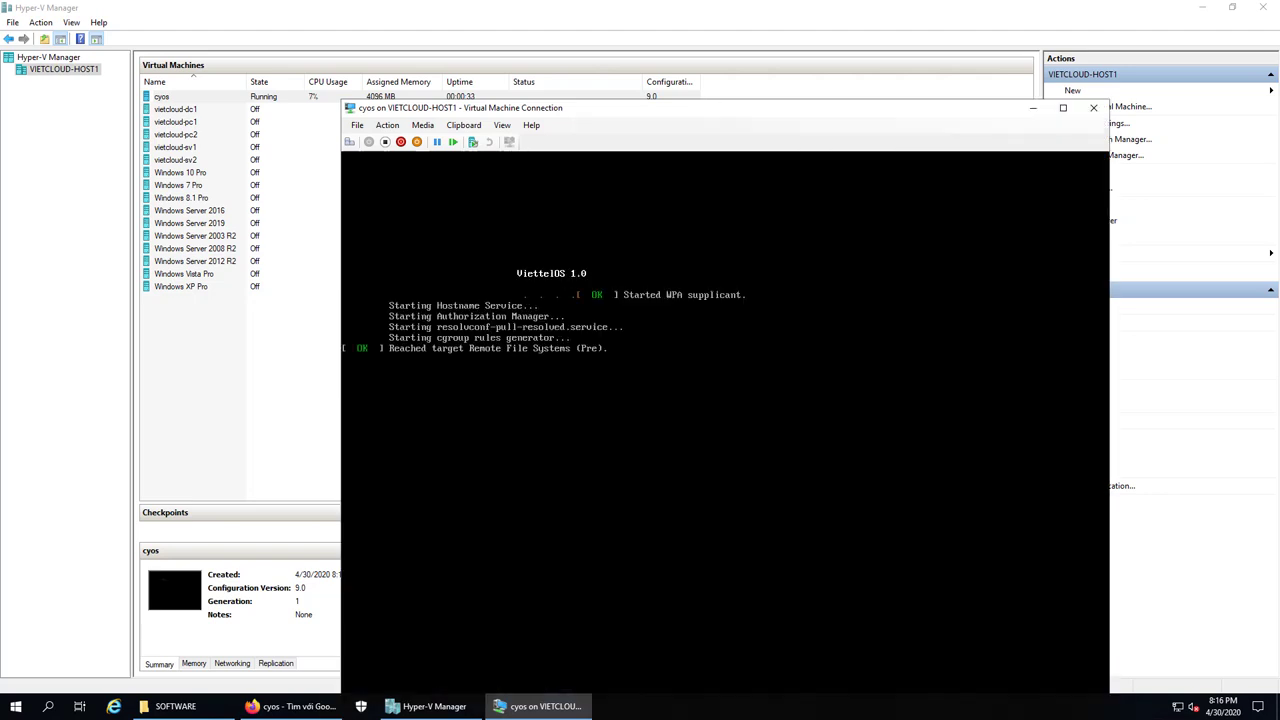
left_click_drag(800, 108, 703, 59)
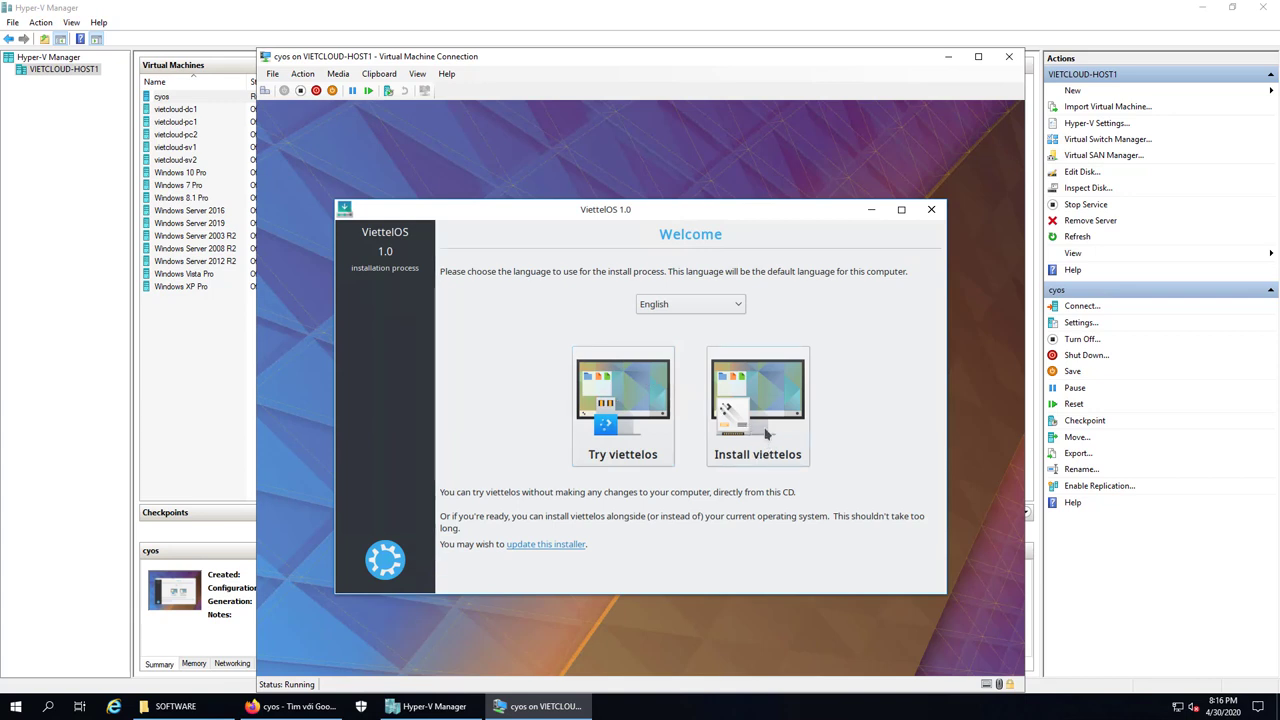
Choose Install viettelos, keep the English (US) keyboard, and accept normal installation with updates
left_click(766, 430)
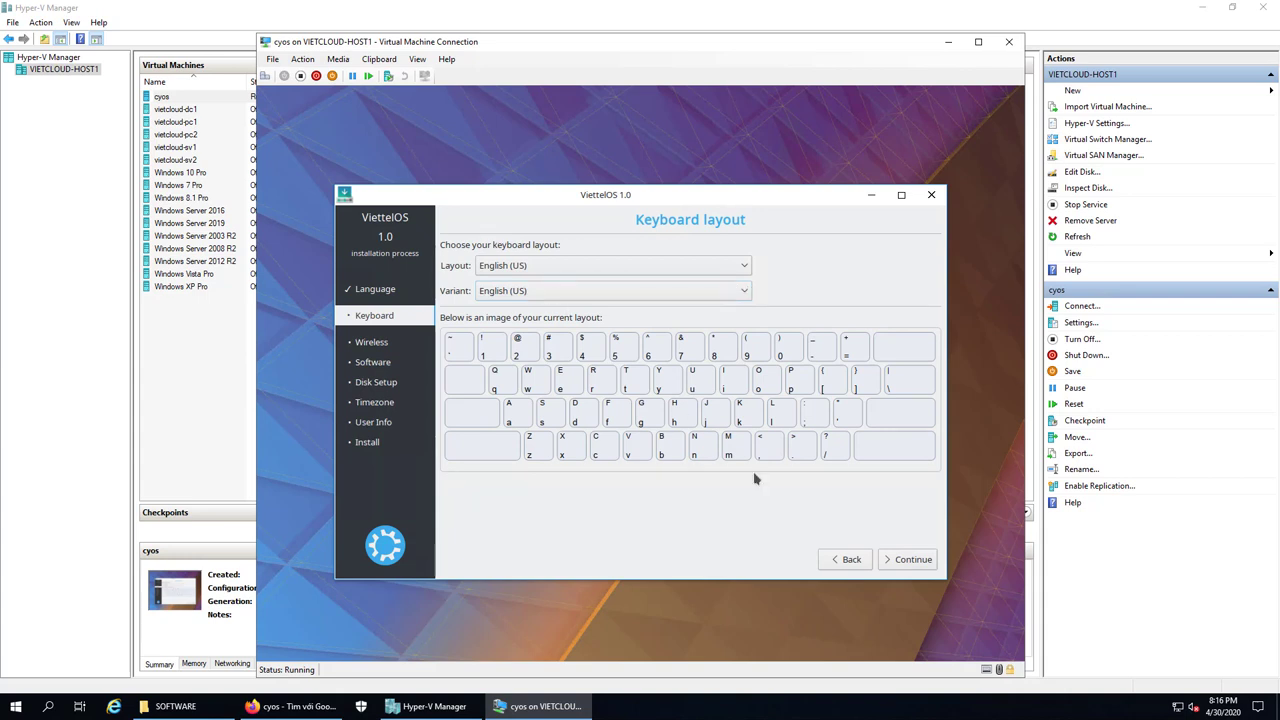
left_click(903, 559)
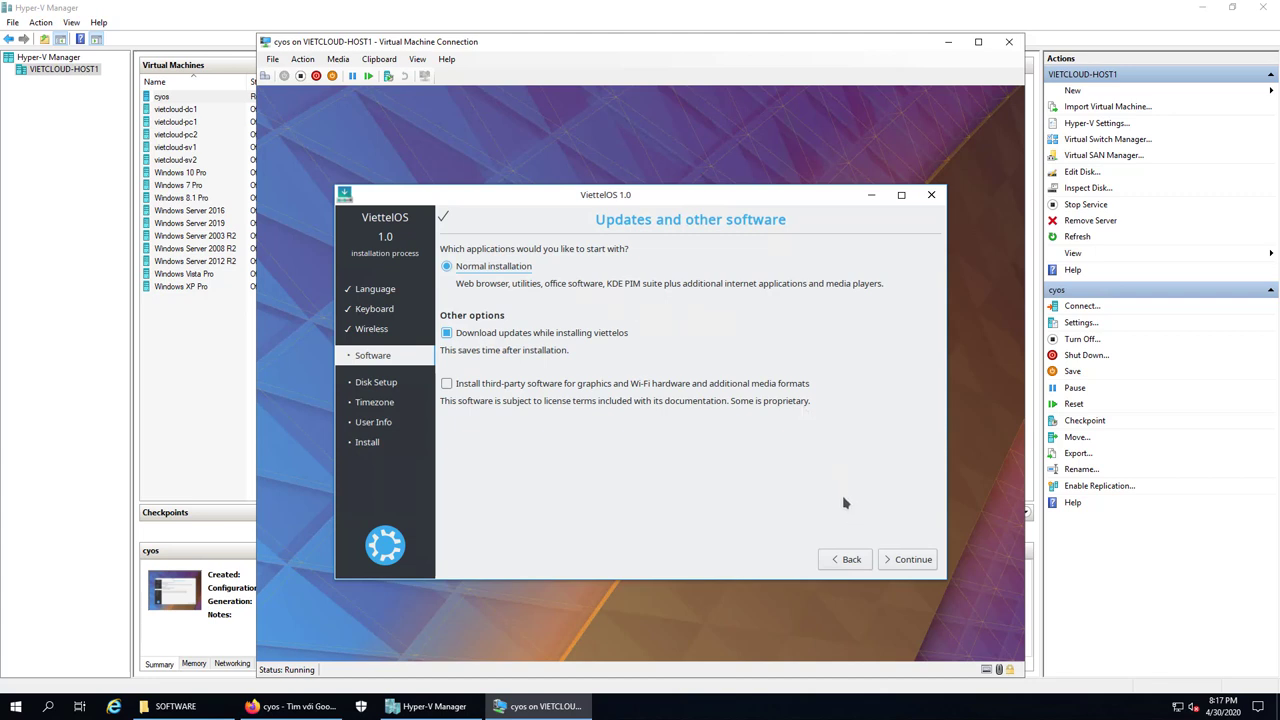
left_click(914, 562)
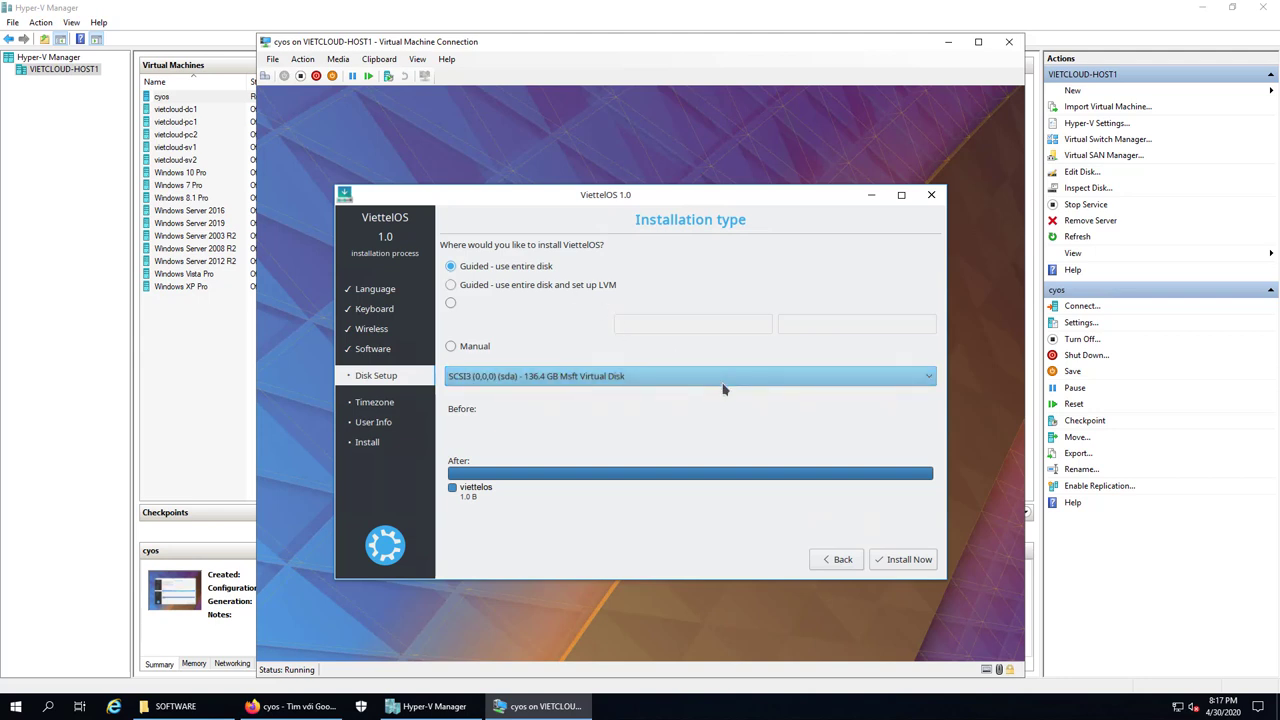
Install Now on the entire 136.4 GB disk and confirm writing the partition changes
left_click(900, 558)
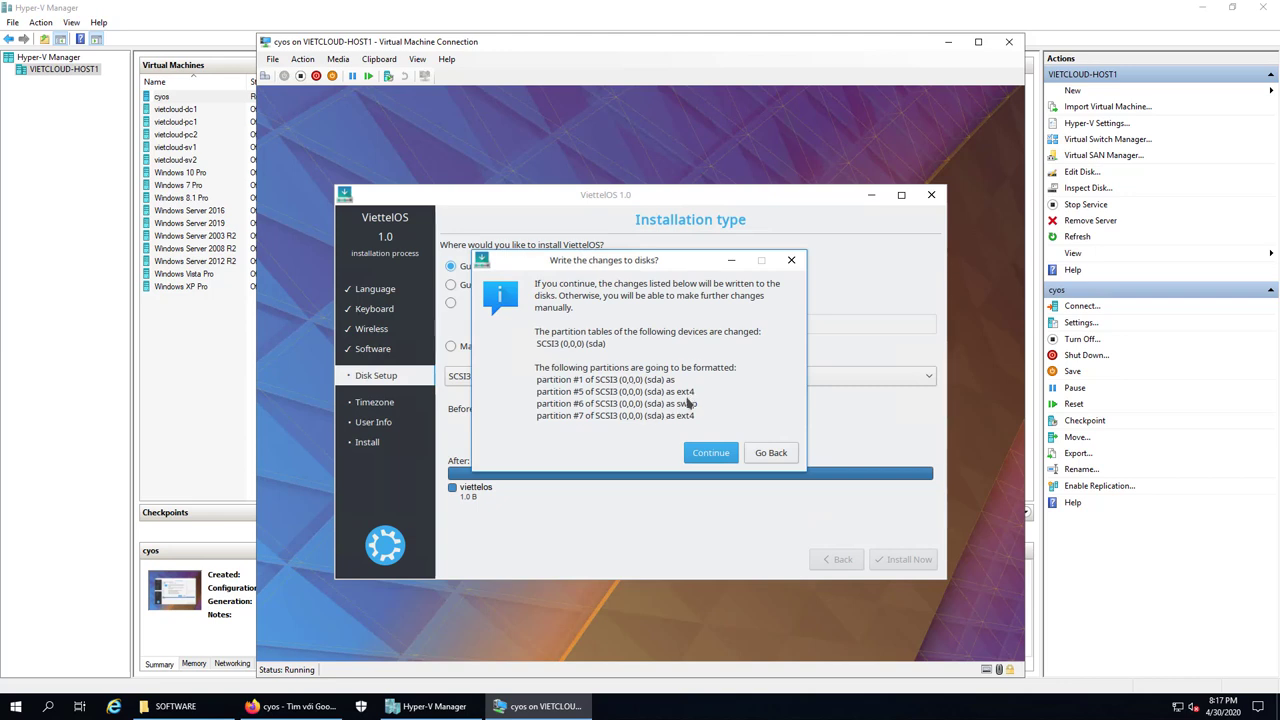
left_click(717, 454)
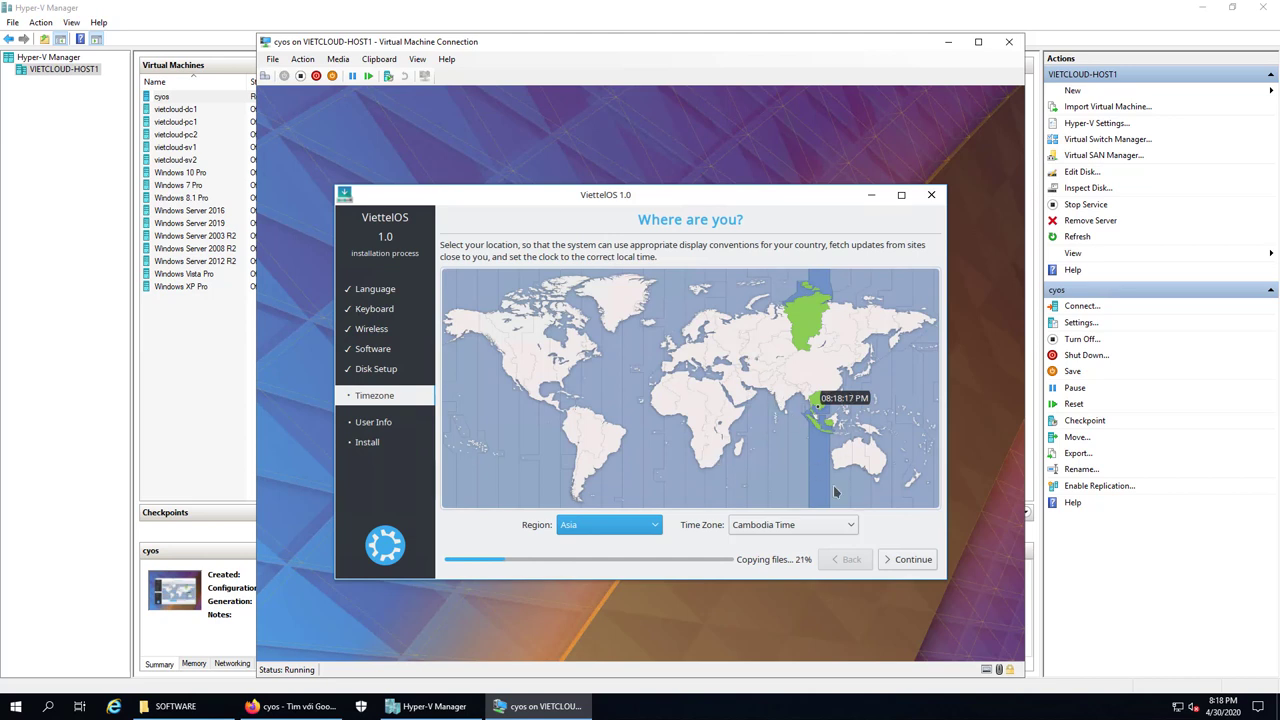
Set the time zone to Asia's Vietnam Time and continue past the location step
left_click(766, 527)
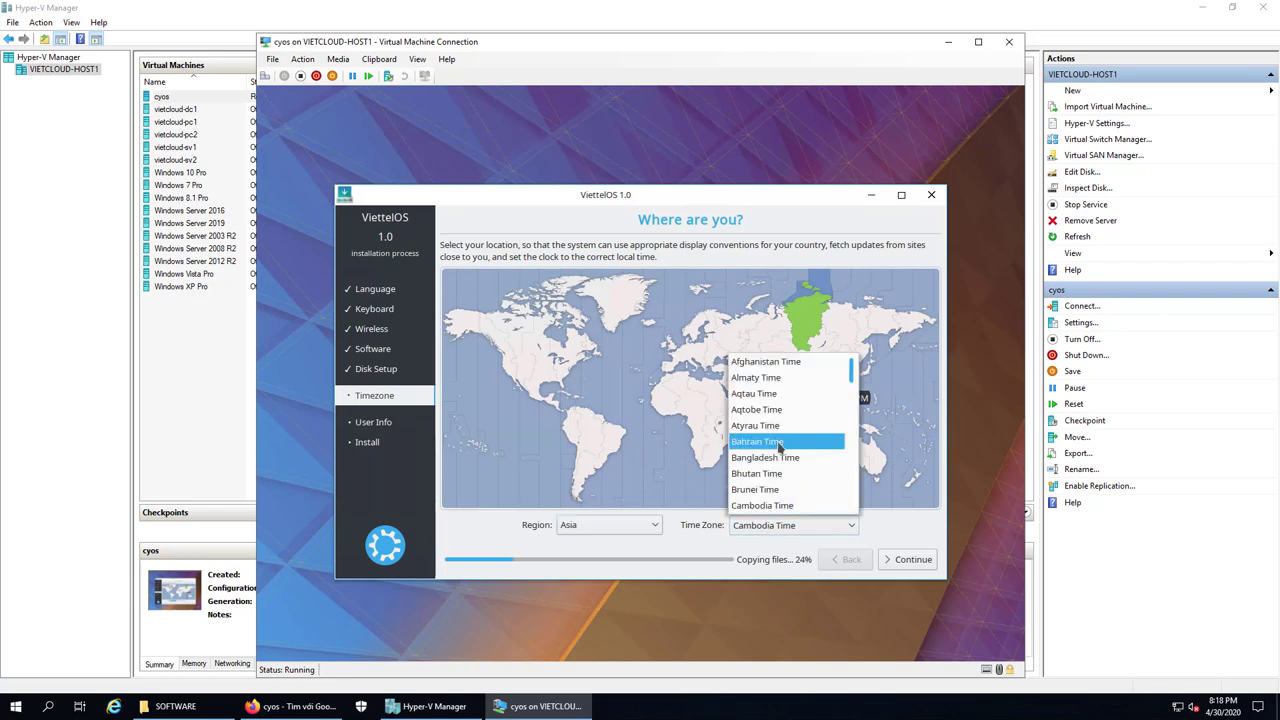
scroll(779, 448, "down", 3)
scroll(779, 448, "down", 1)
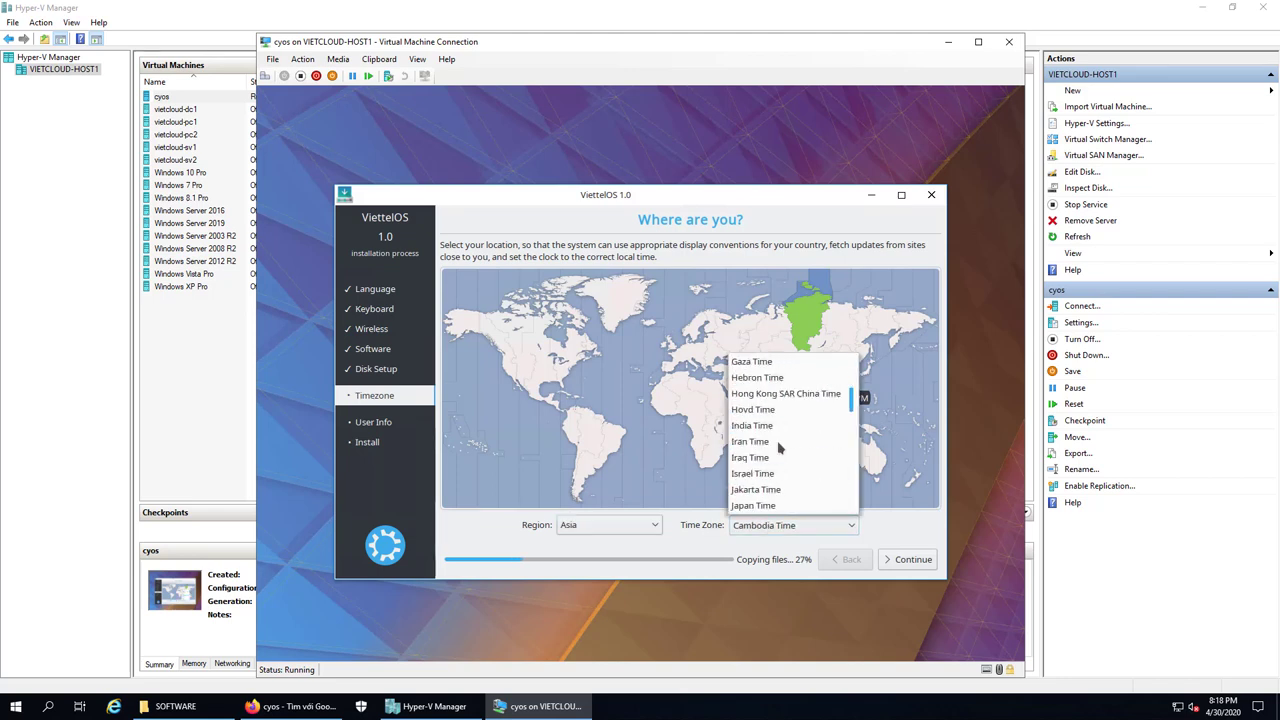
scroll(779, 448, "down", 4)
scroll(779, 448, "down", 1)
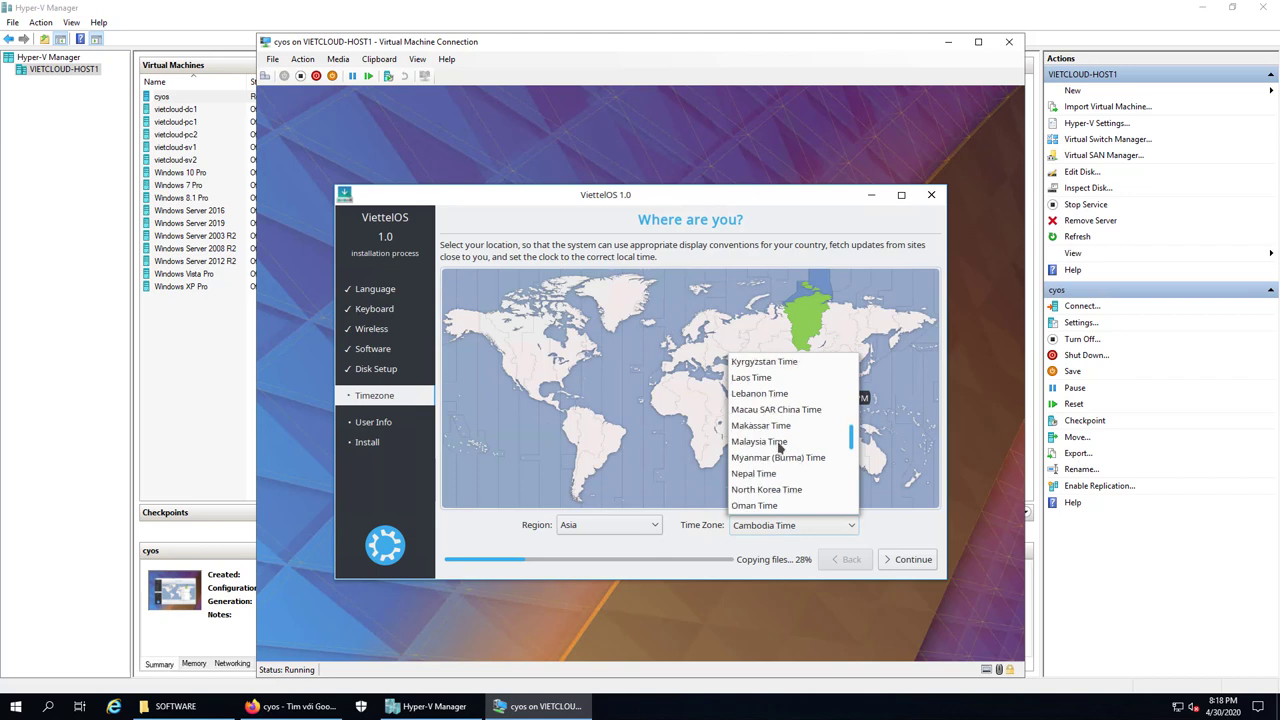
scroll(779, 448, "down", 8)
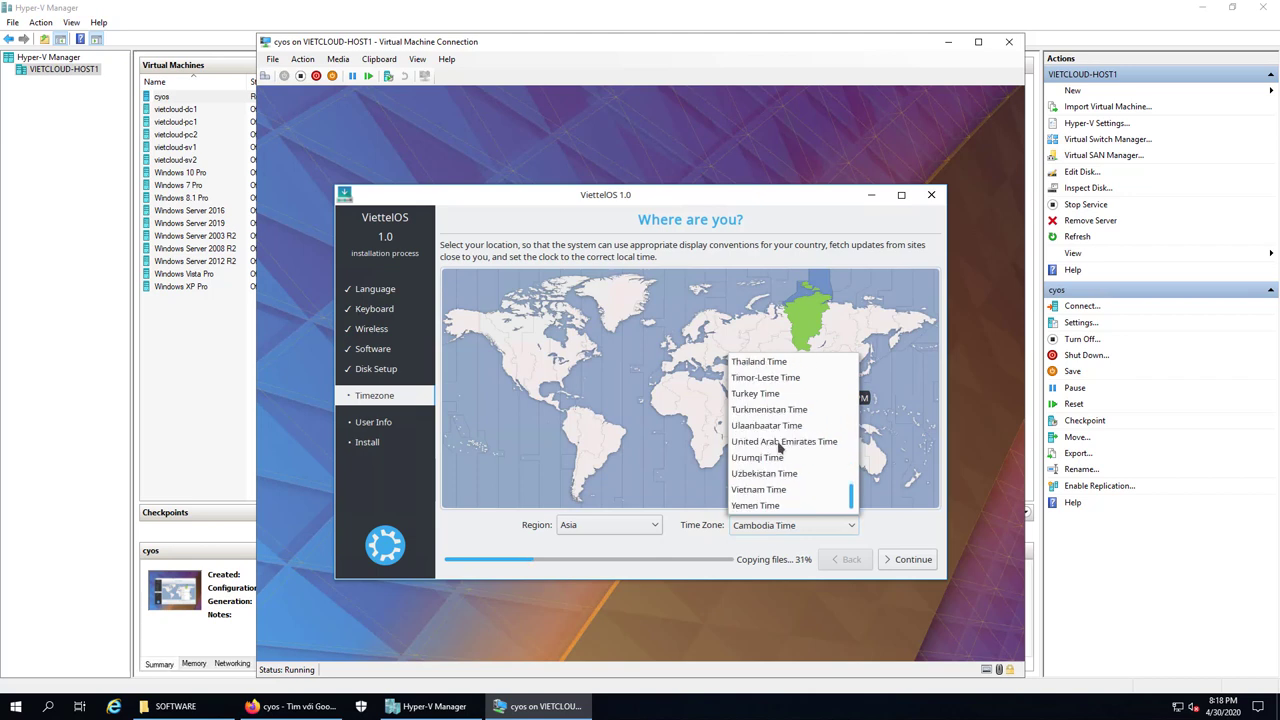
left_click(776, 492)
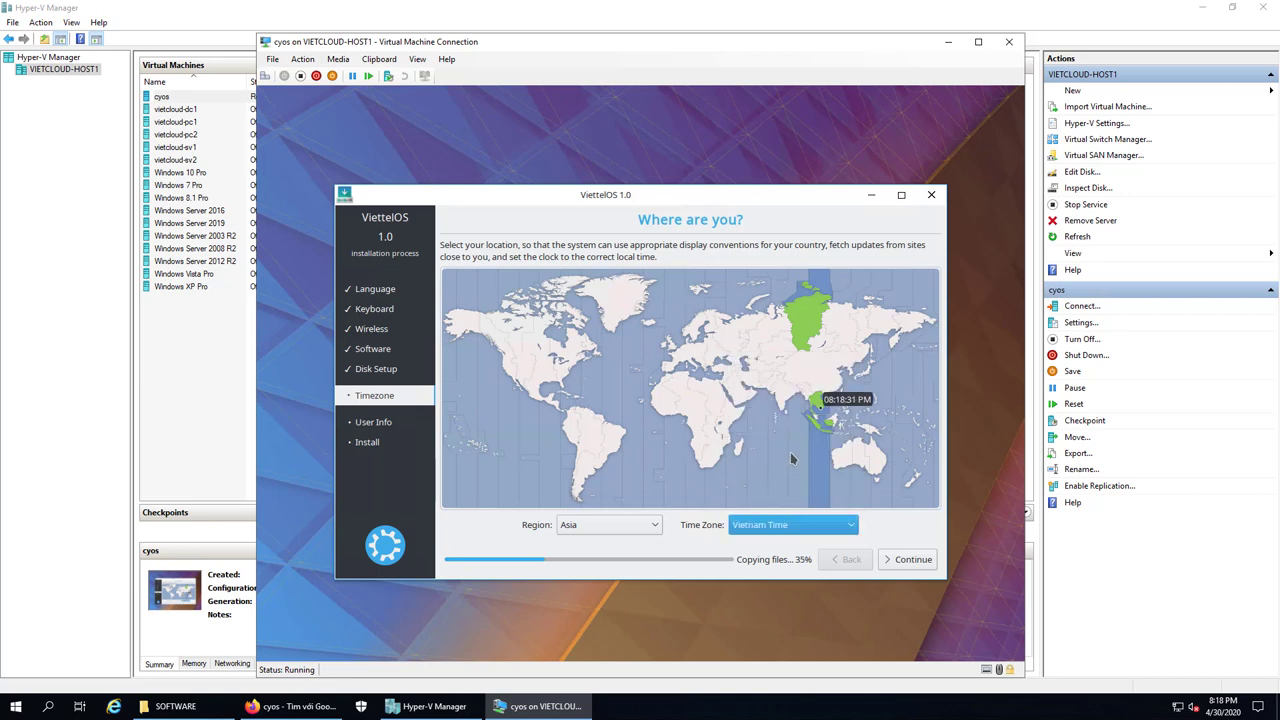
left_click(895, 559)
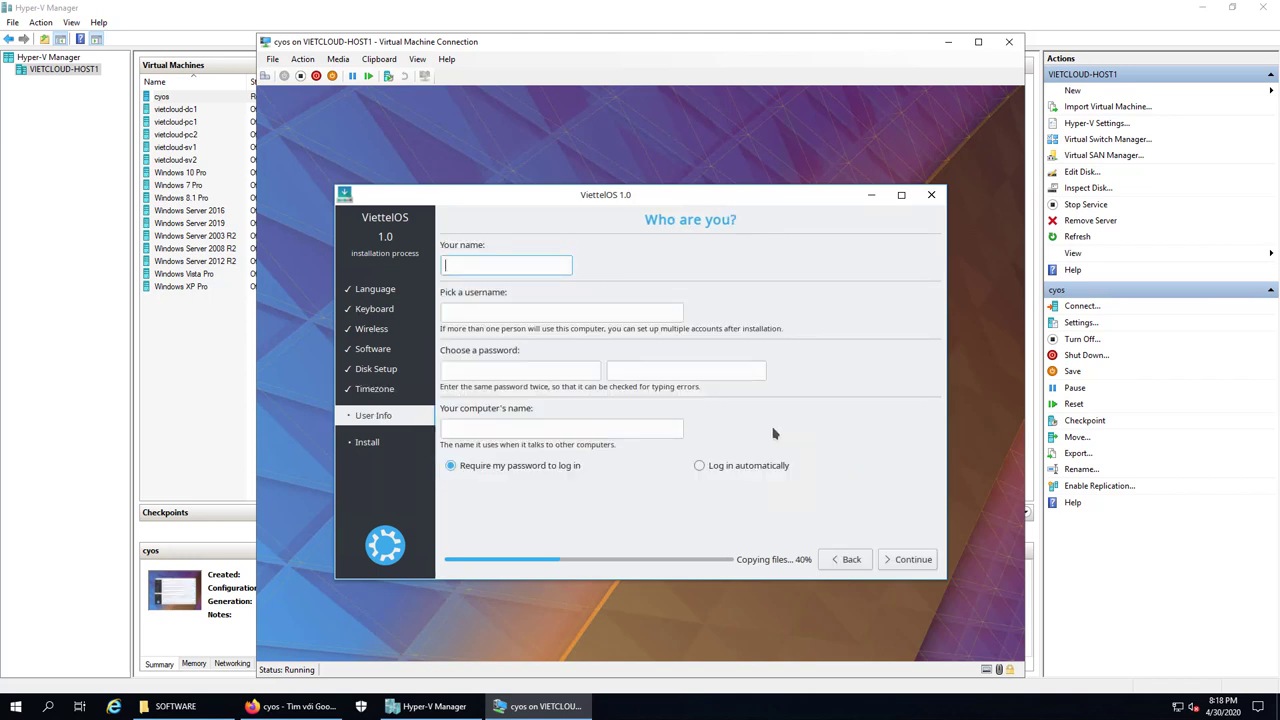
Enter the account name, type and confirm the account password, and start the installation
type("vietcloud")
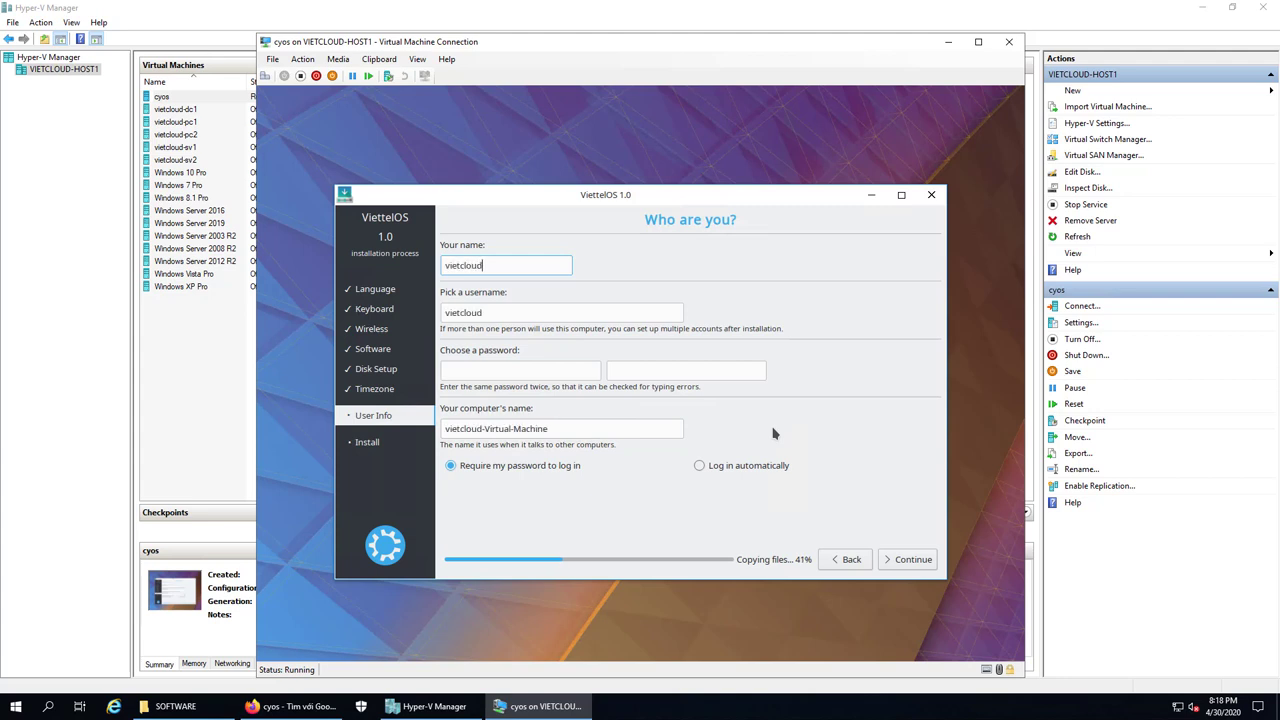
left_click(536, 372)
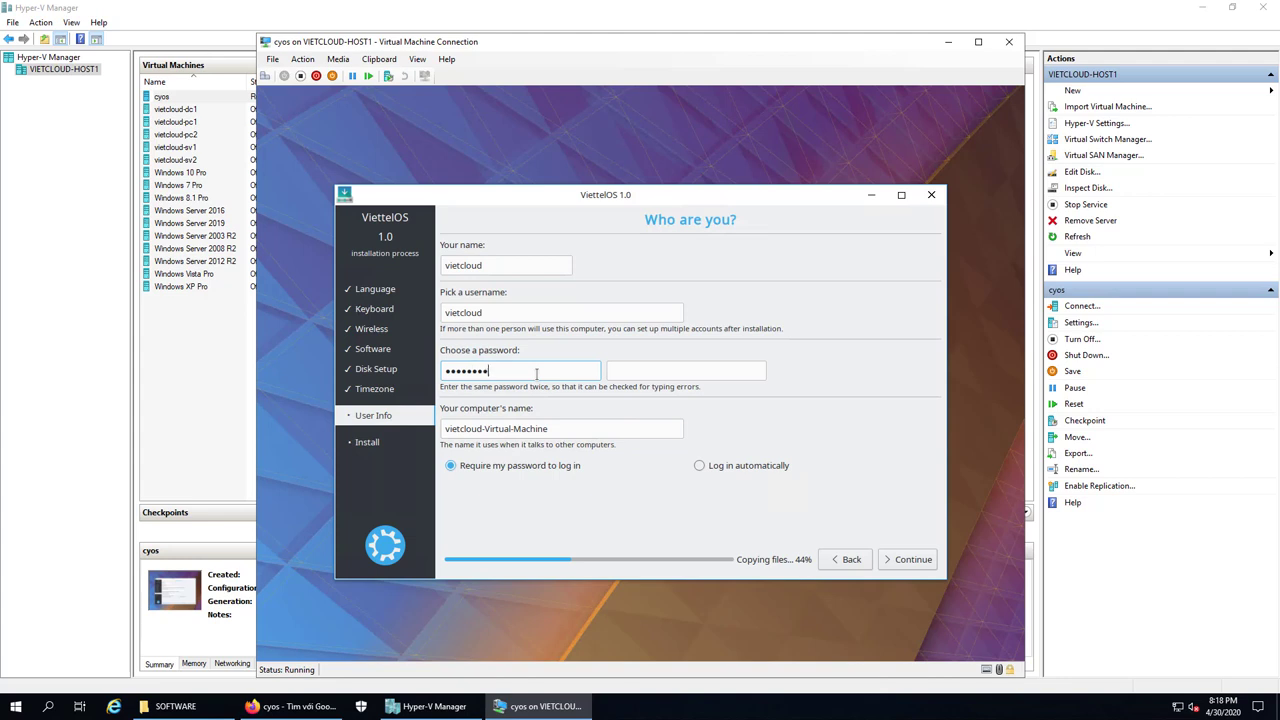
key("Tab")
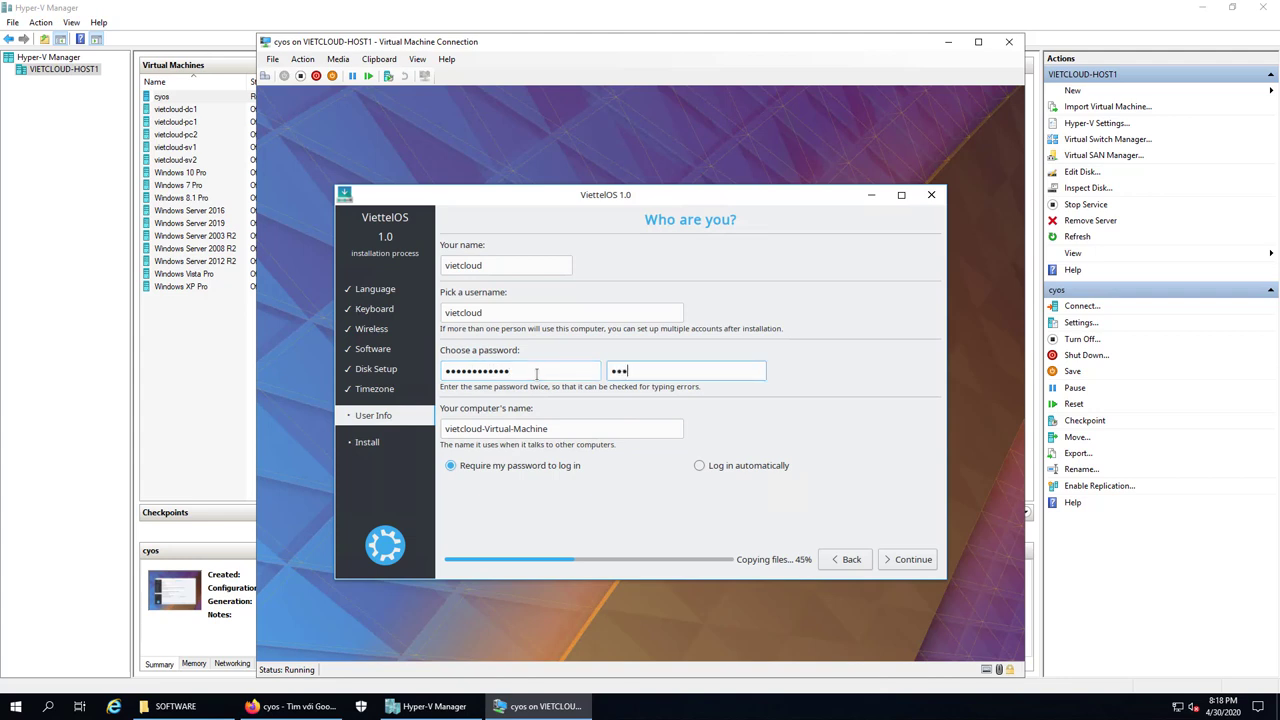
left_click(914, 566)
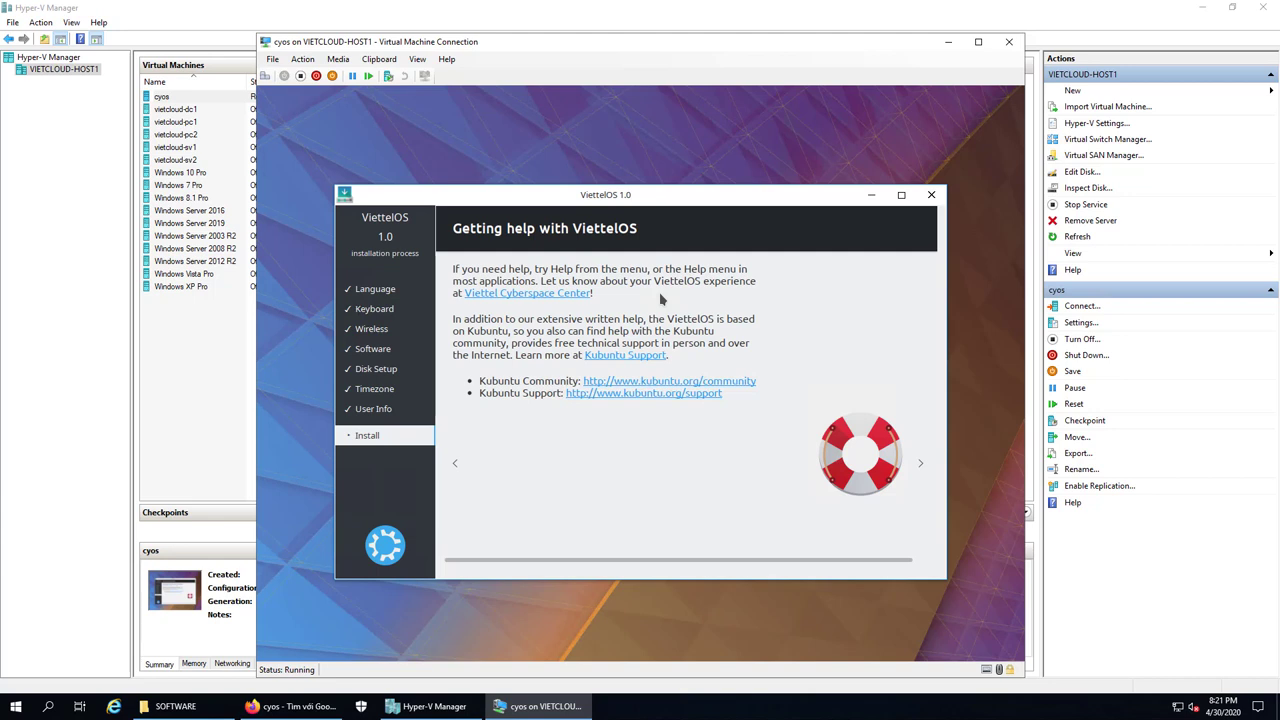
Advance the ViettelOS installer slideshow to the Getting involved page while installation continues
left_click(924, 474)
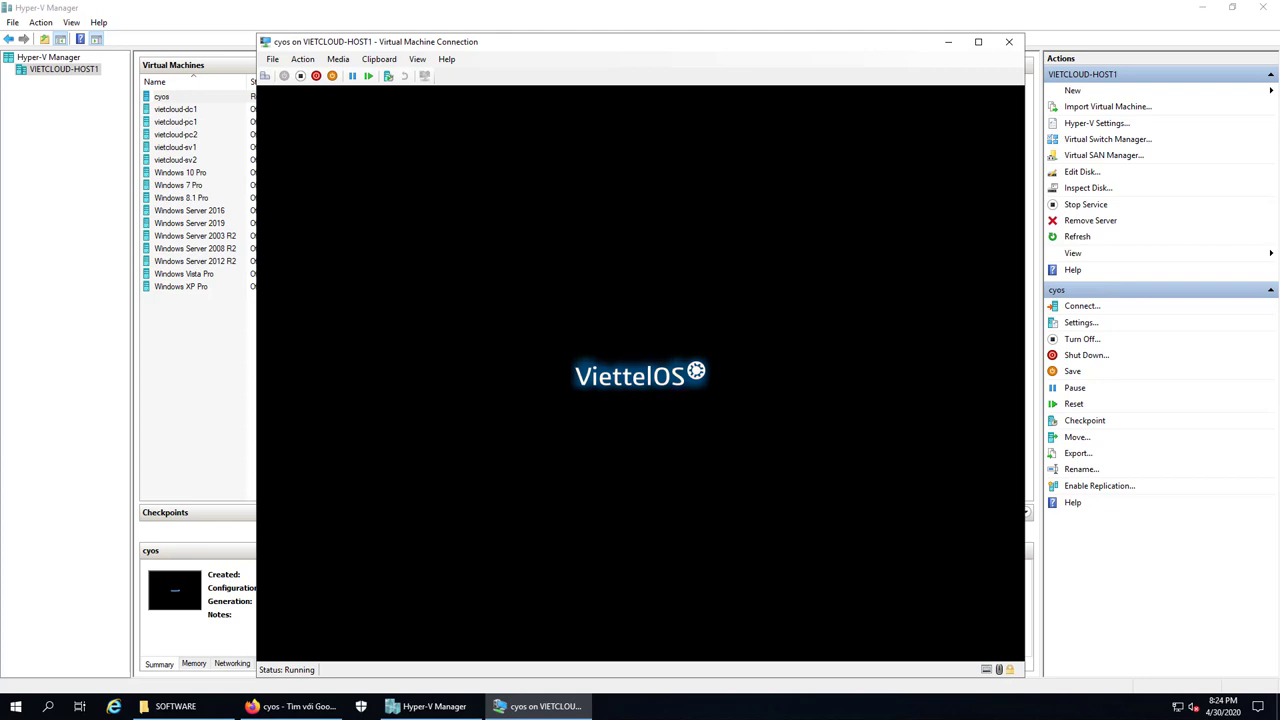
Eject the installation ISO through the Media > DVD Drive menu and continue booting past the removal prompt
left_click(345, 60)
mouse_move(357, 75)
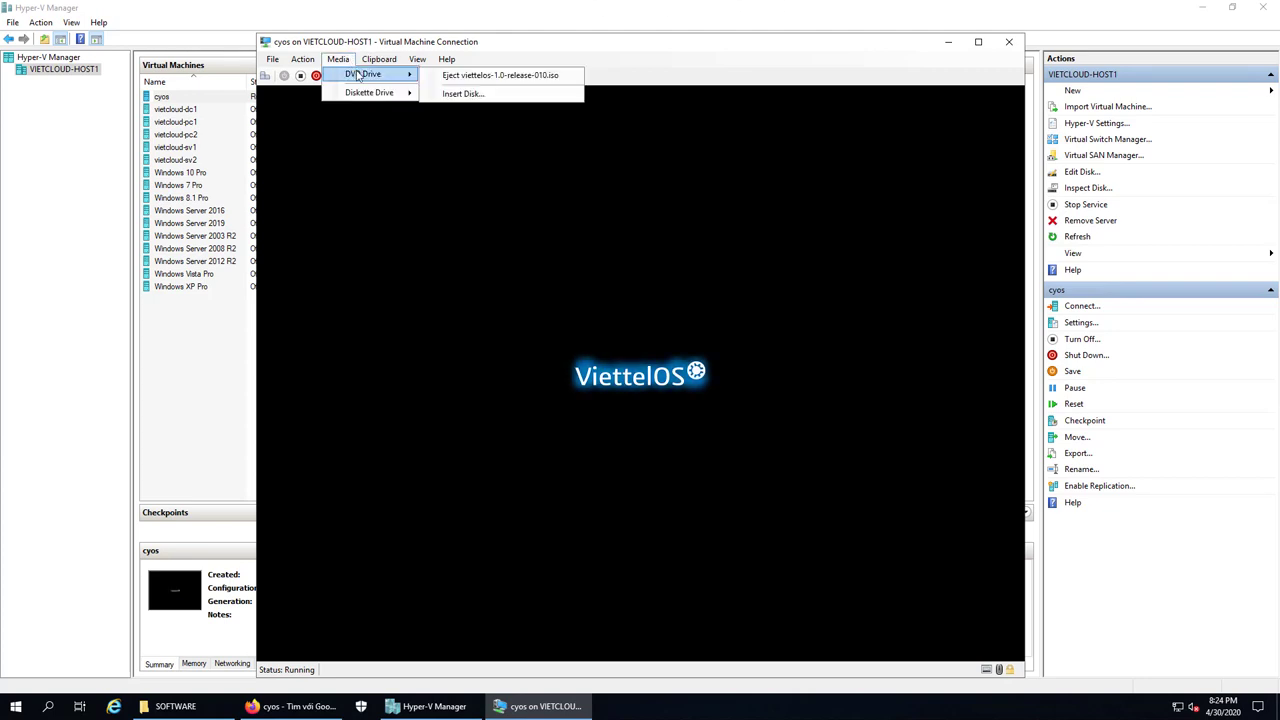
left_click(538, 45)
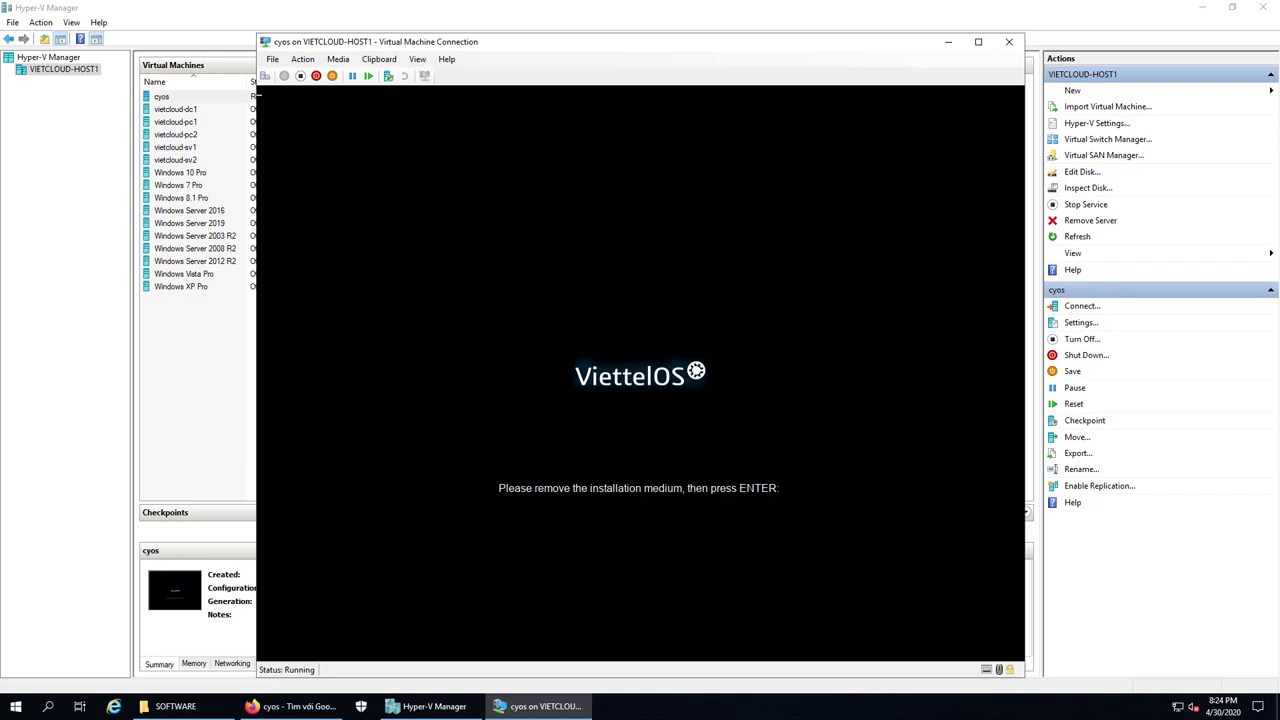
left_click(337, 60)
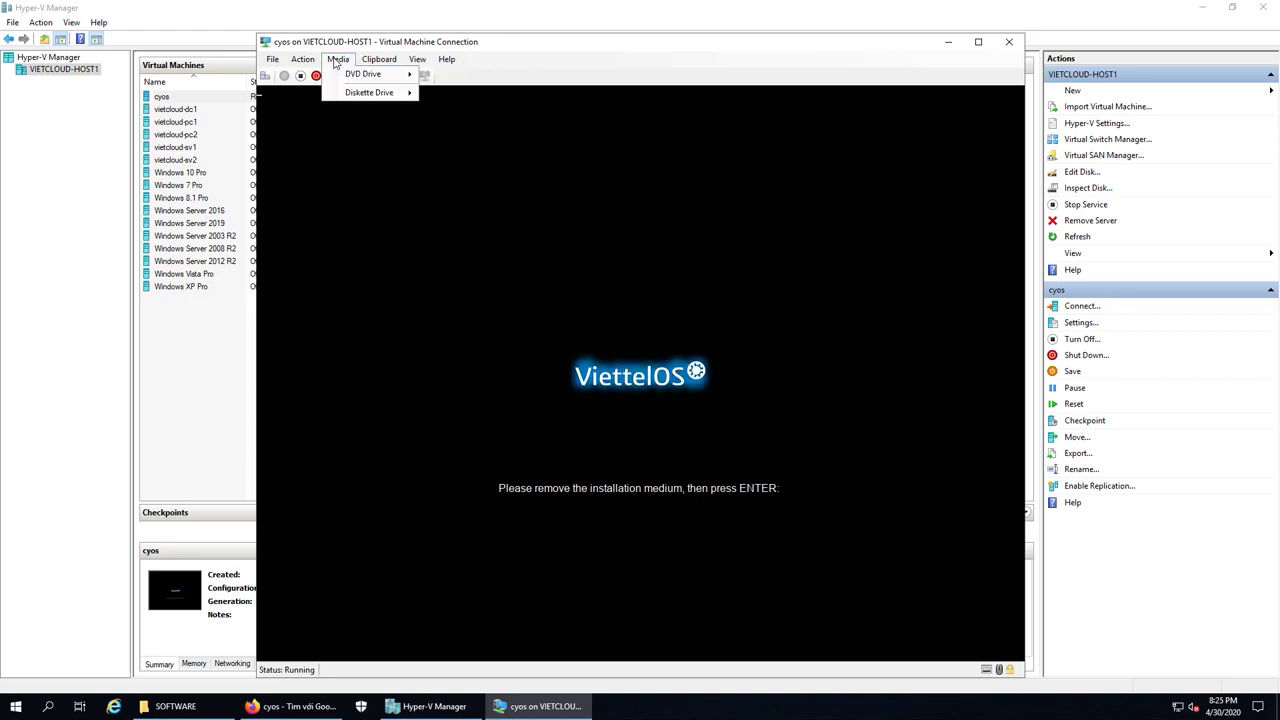
mouse_move(352, 77)
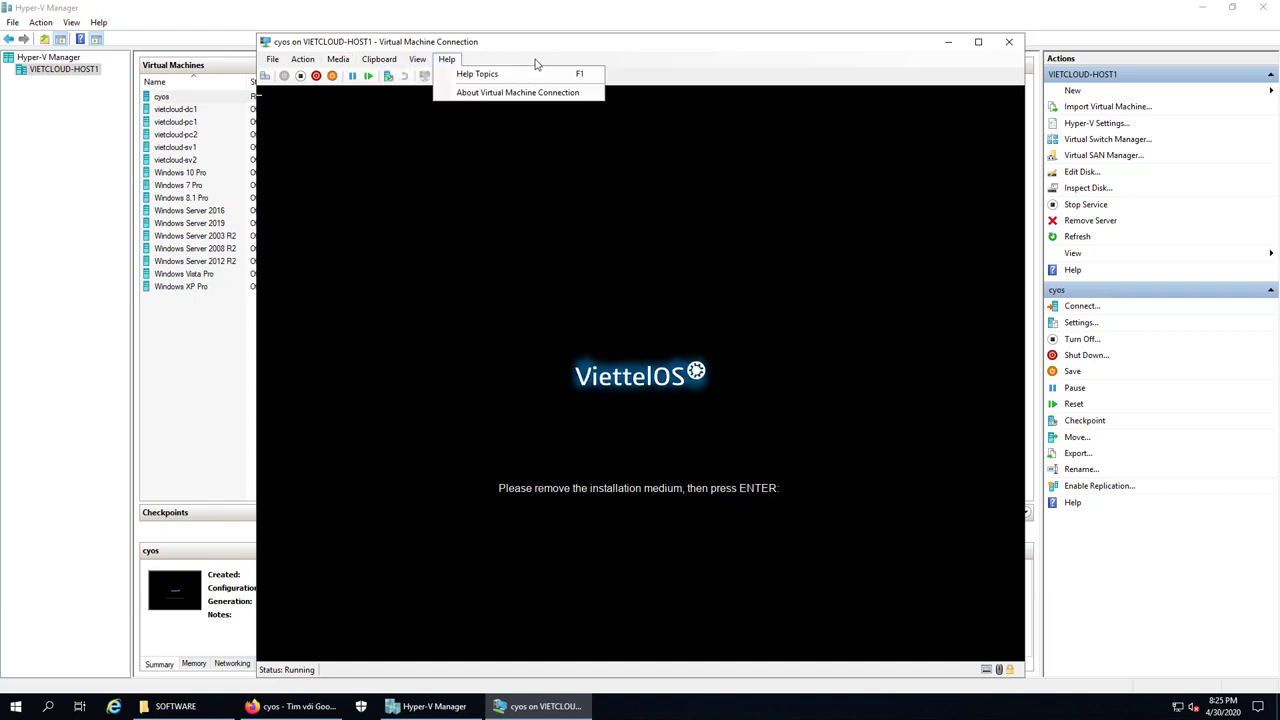
left_click(541, 64)
left_click(346, 62)
left_click(657, 70)
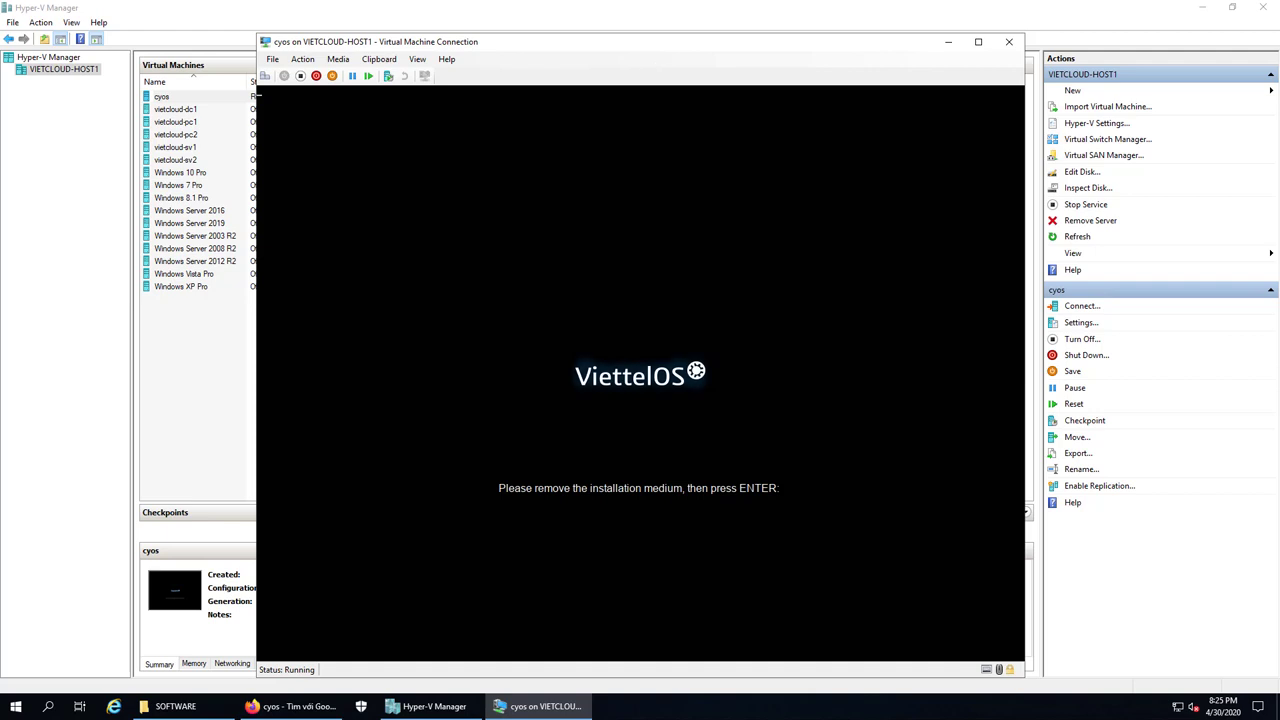
key("Return")
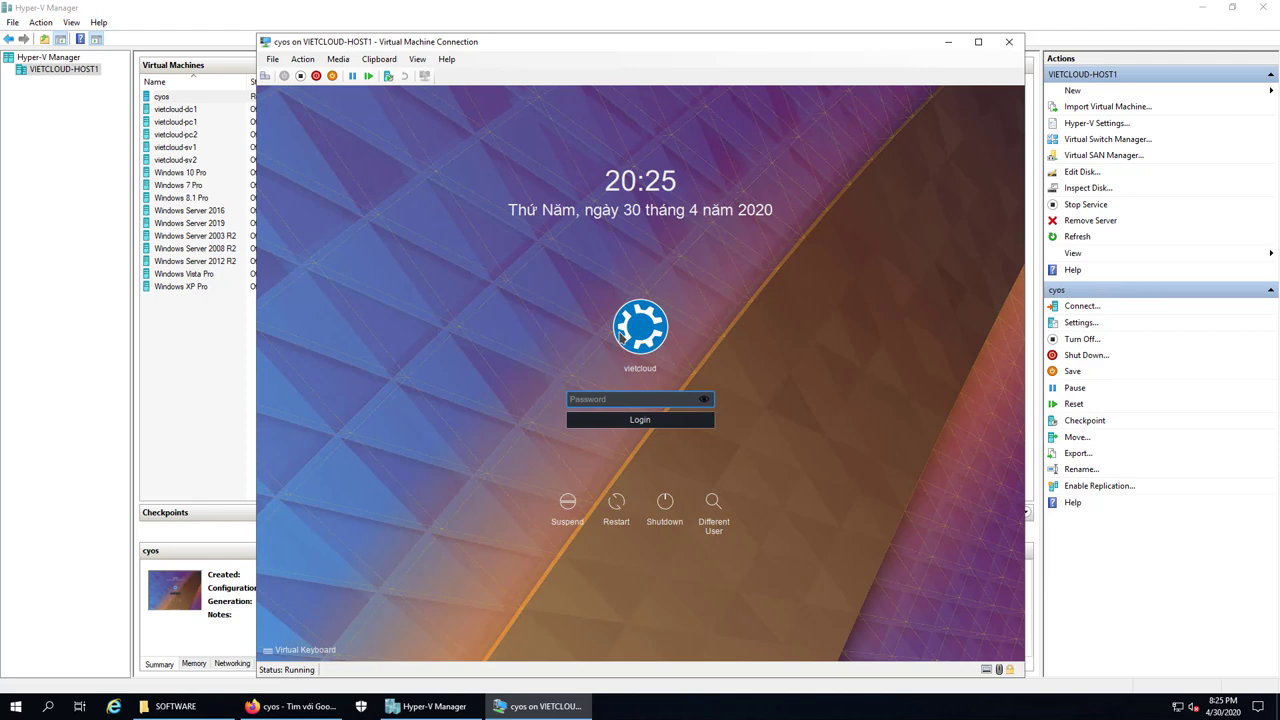
Enter the user account's password at the KDE login screen to reach the ViettelOS desktop
type("•••••••••••••")
key("Return")
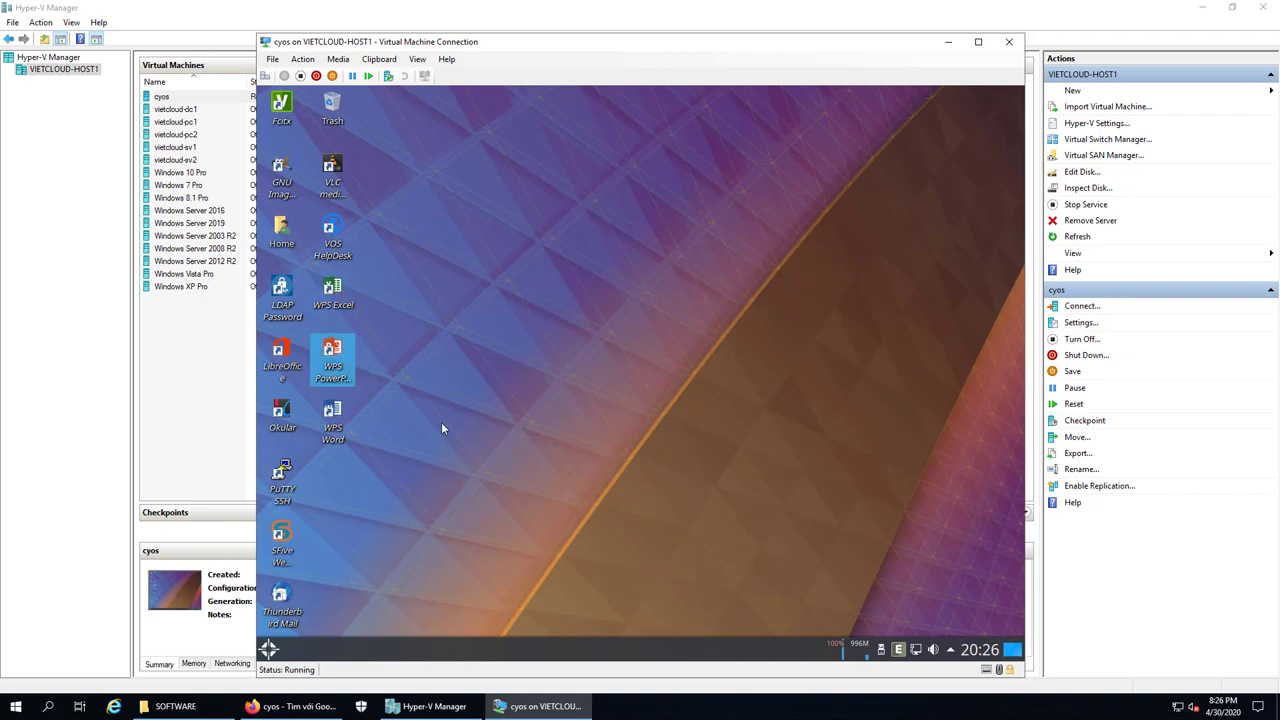
Launch WPS Word from the desktop shortcuts and accept the WPS Office licence agreement
left_click(336, 300)
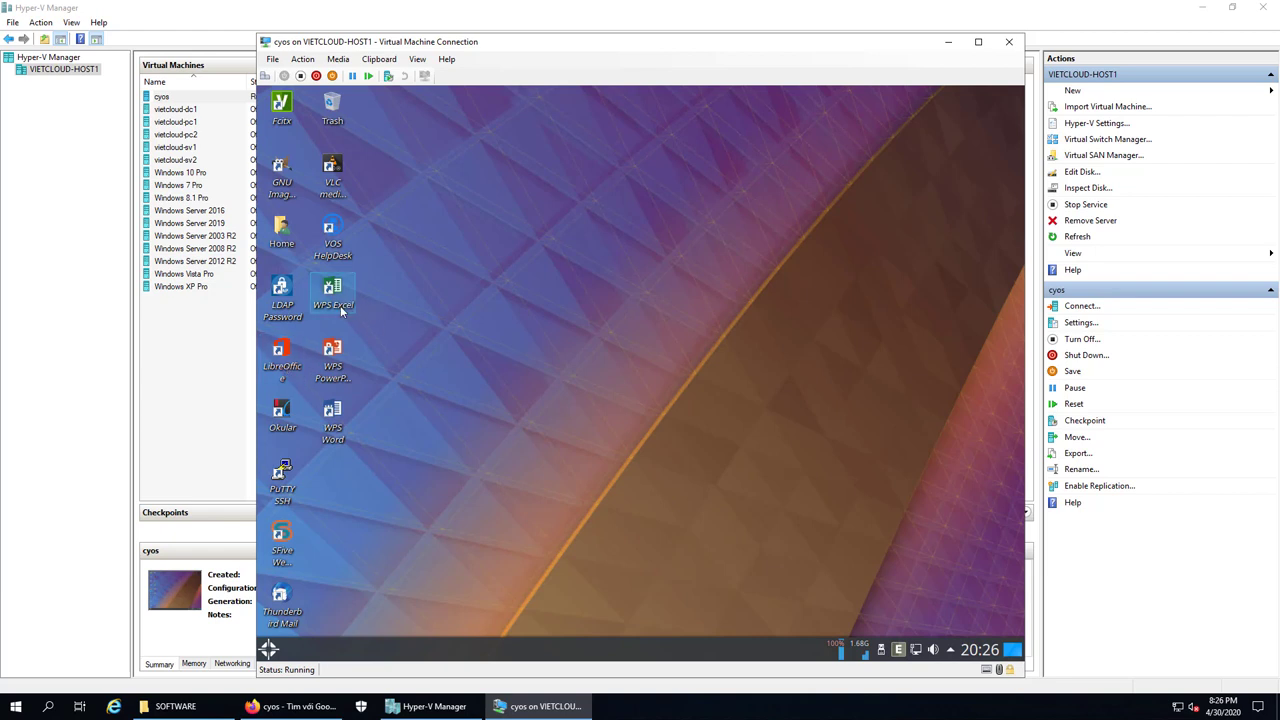
left_click(333, 430)
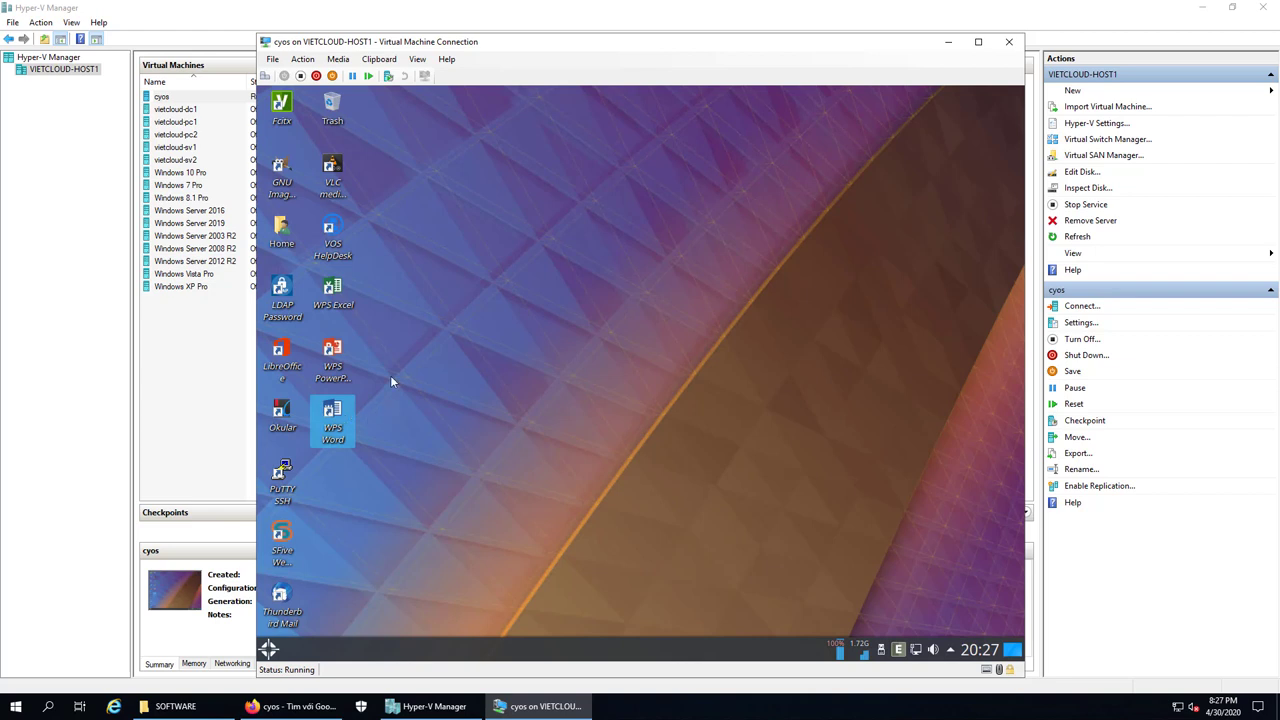
left_click(333, 362)
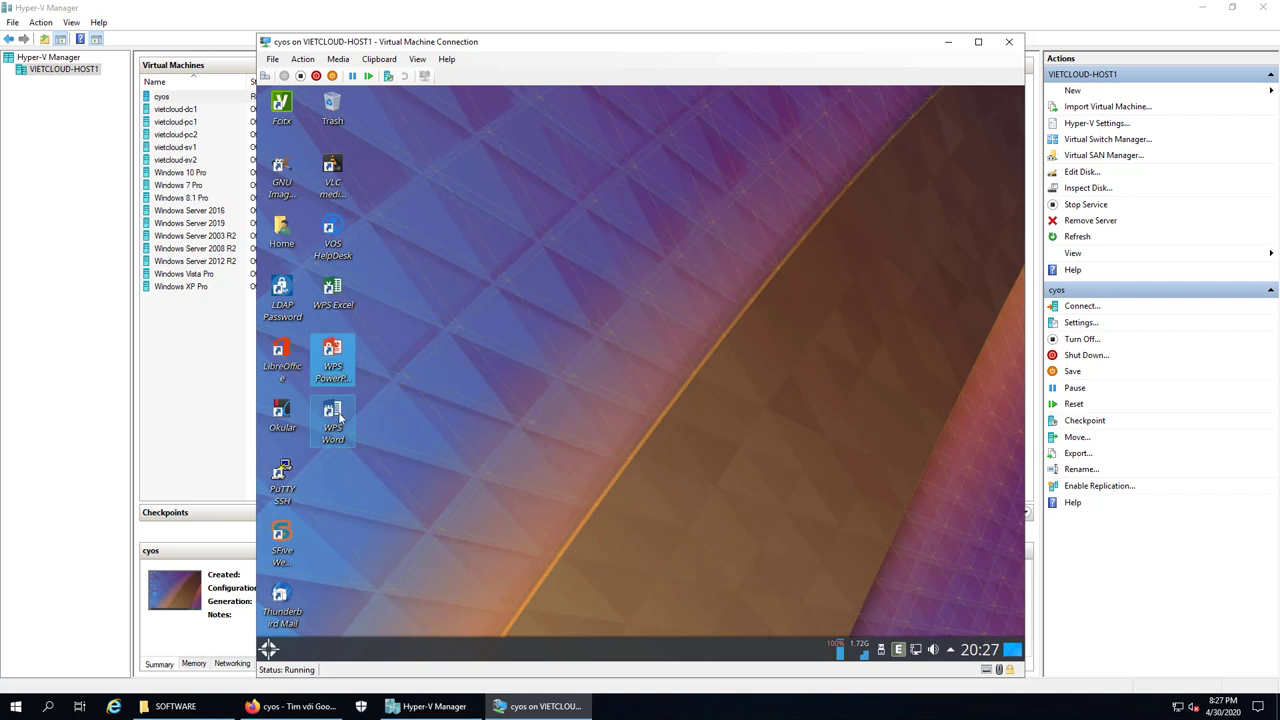
left_click(338, 418)
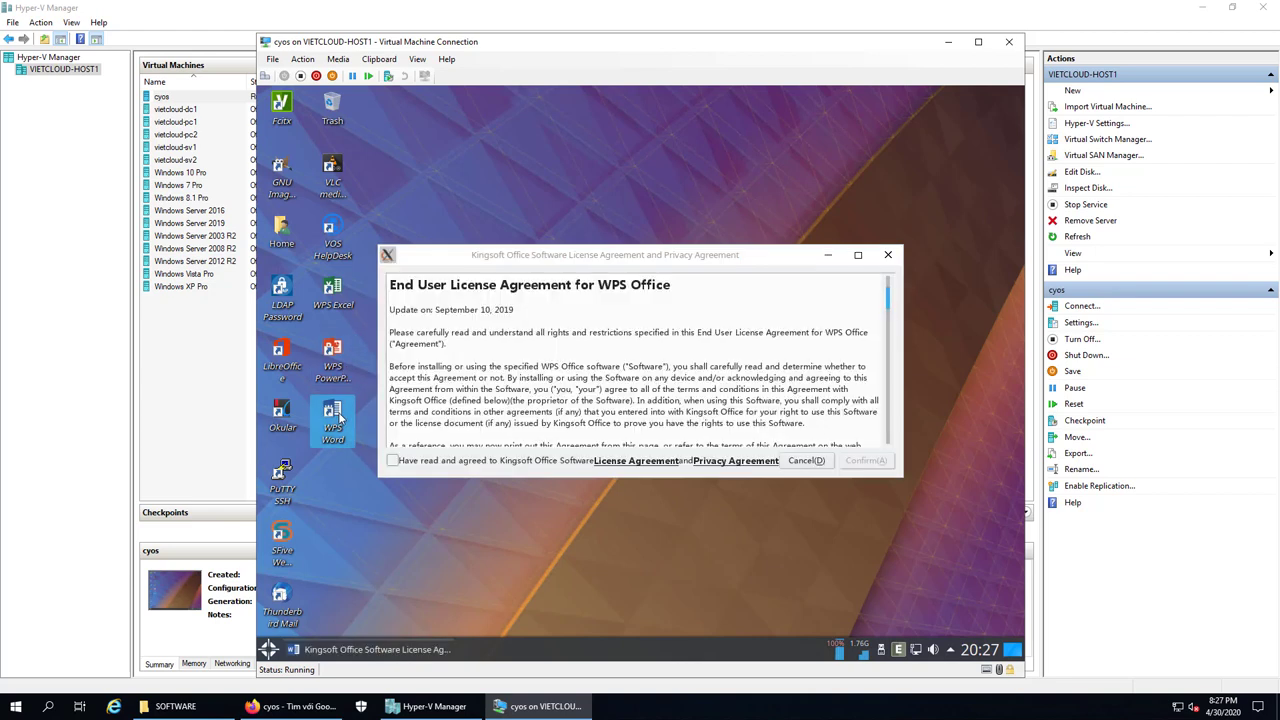
left_click(394, 462)
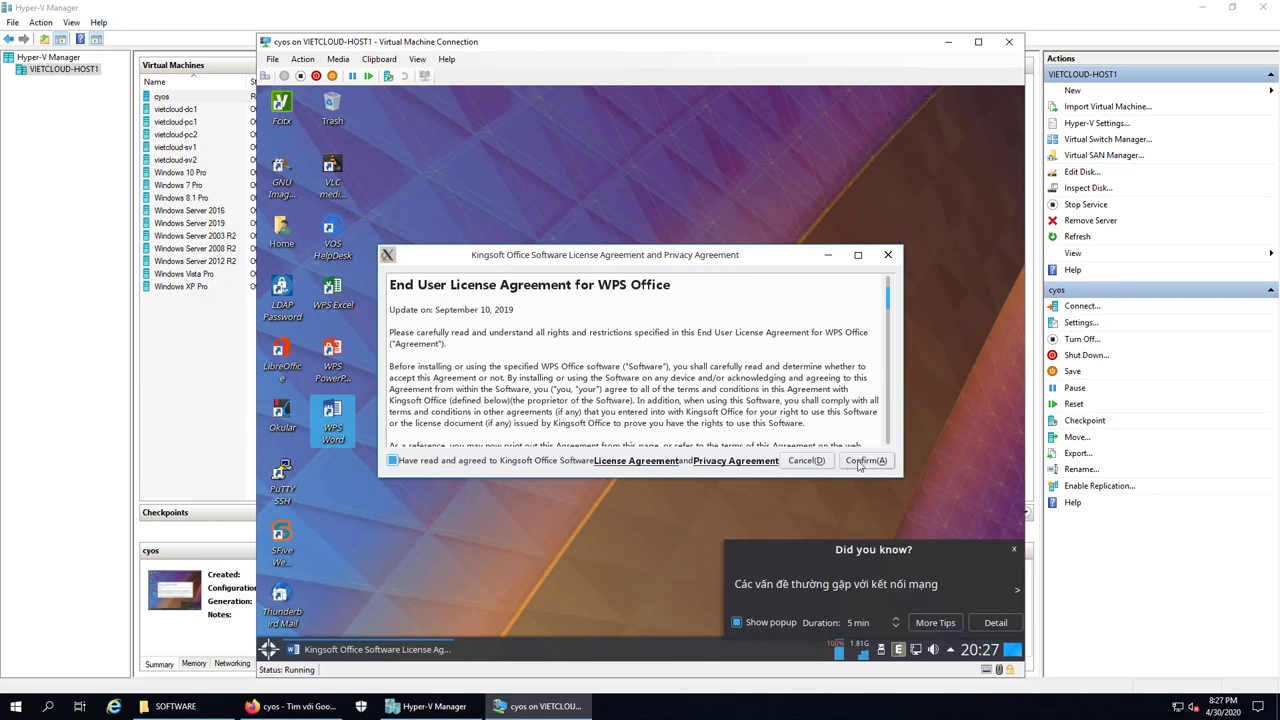
left_click(860, 461)
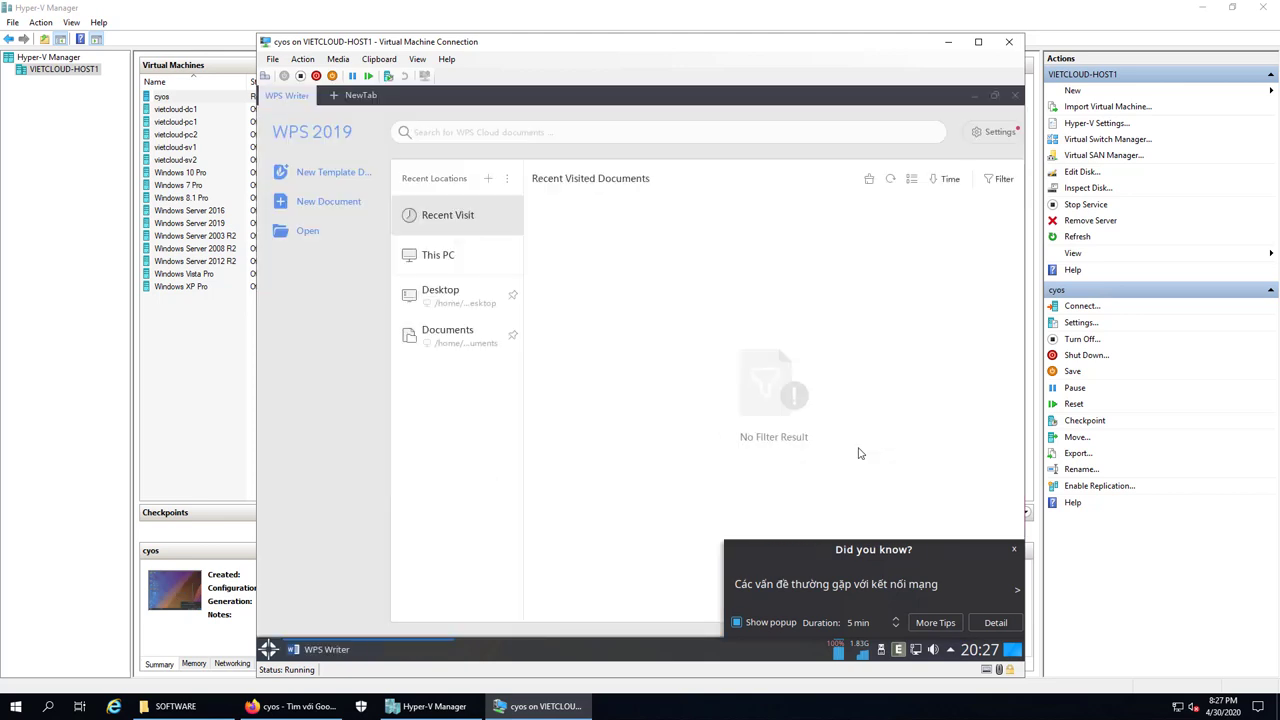
Dismiss the 'Did you know?' tip, try New Template, and minimize WPS Writer to the taskbar
left_click(1014, 551)
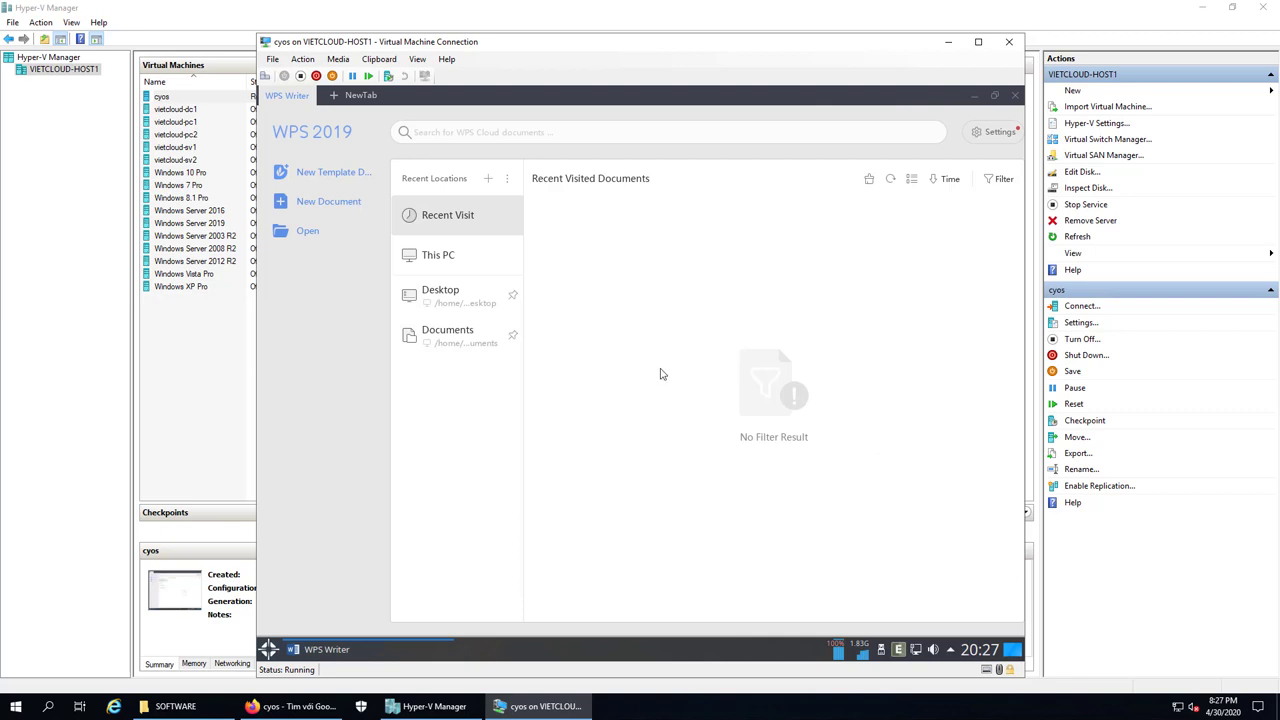
left_click(325, 178)
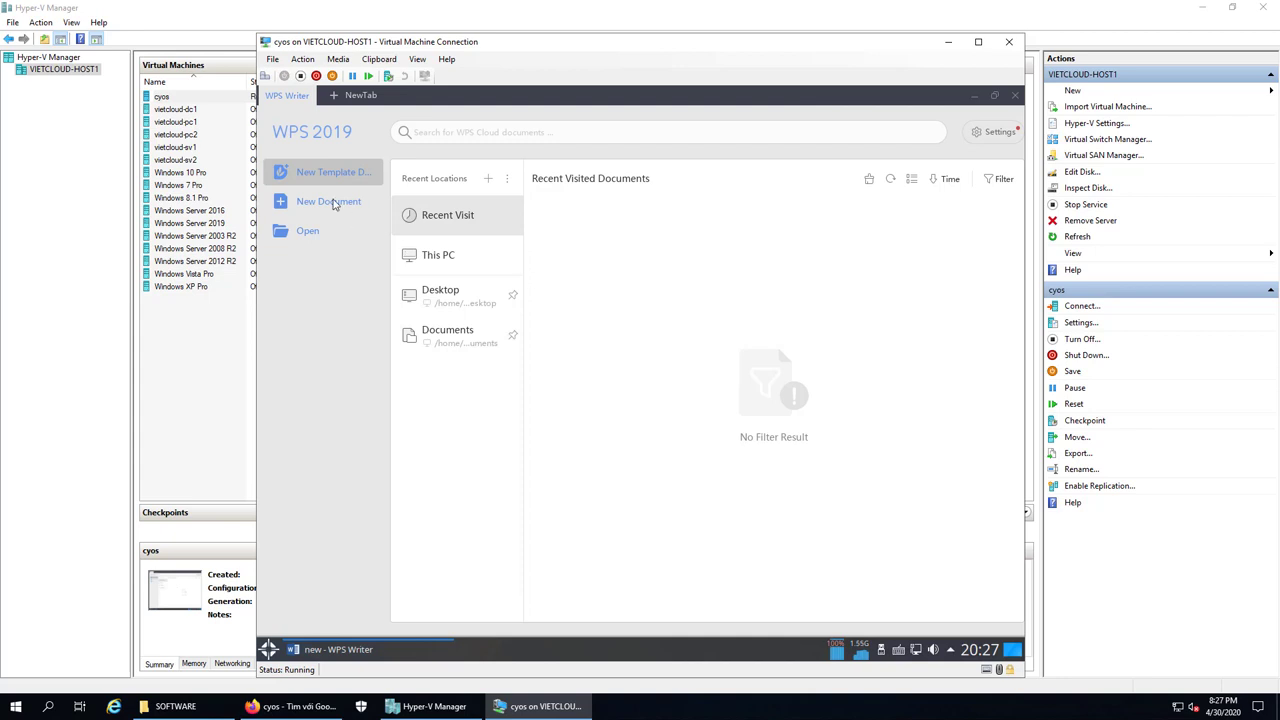
left_click(378, 652)
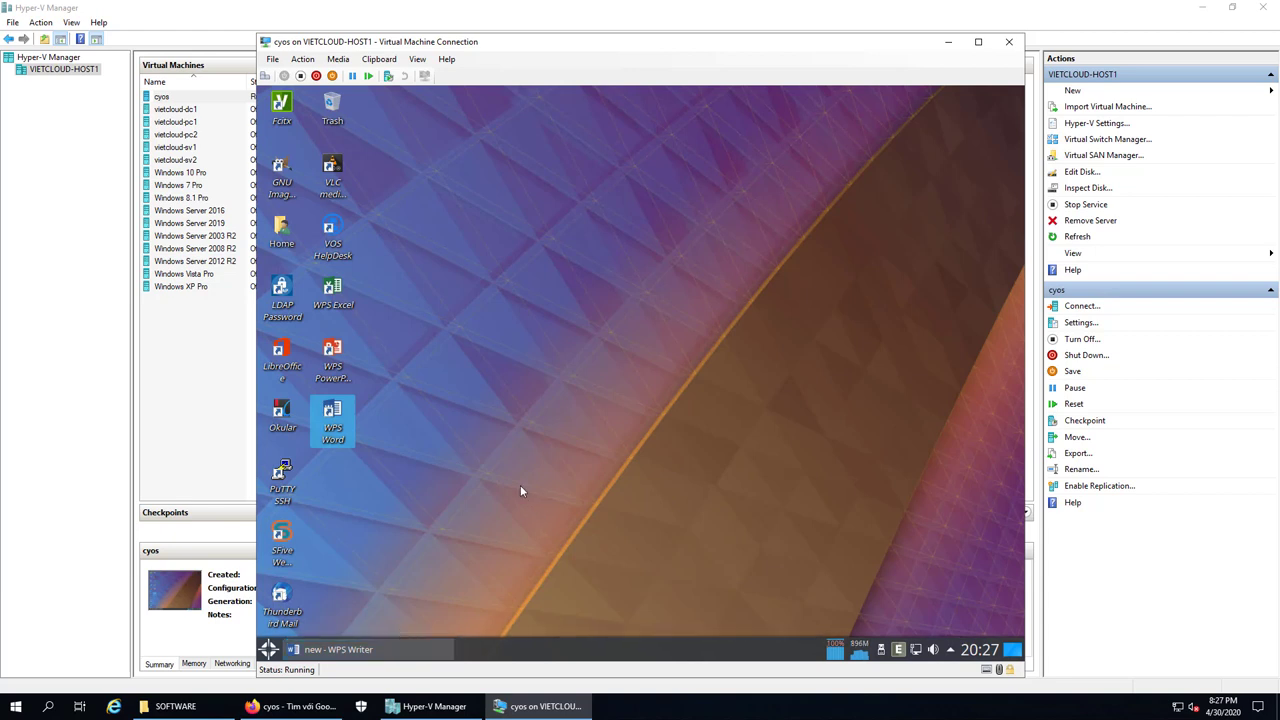
Select the WPS PowerPoint and WPS Excel desktop shortcuts, then clear the selection
left_click(346, 378)
left_click(336, 295)
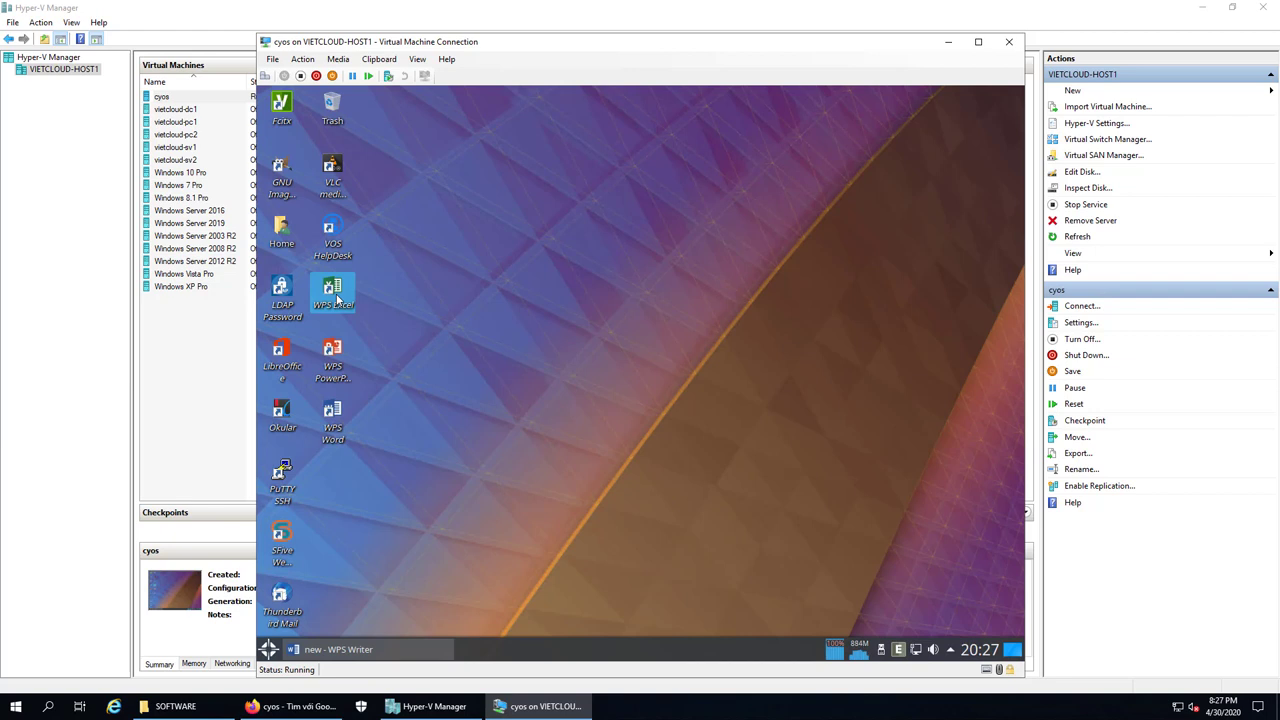
left_click(573, 358)
right_click(635, 659)
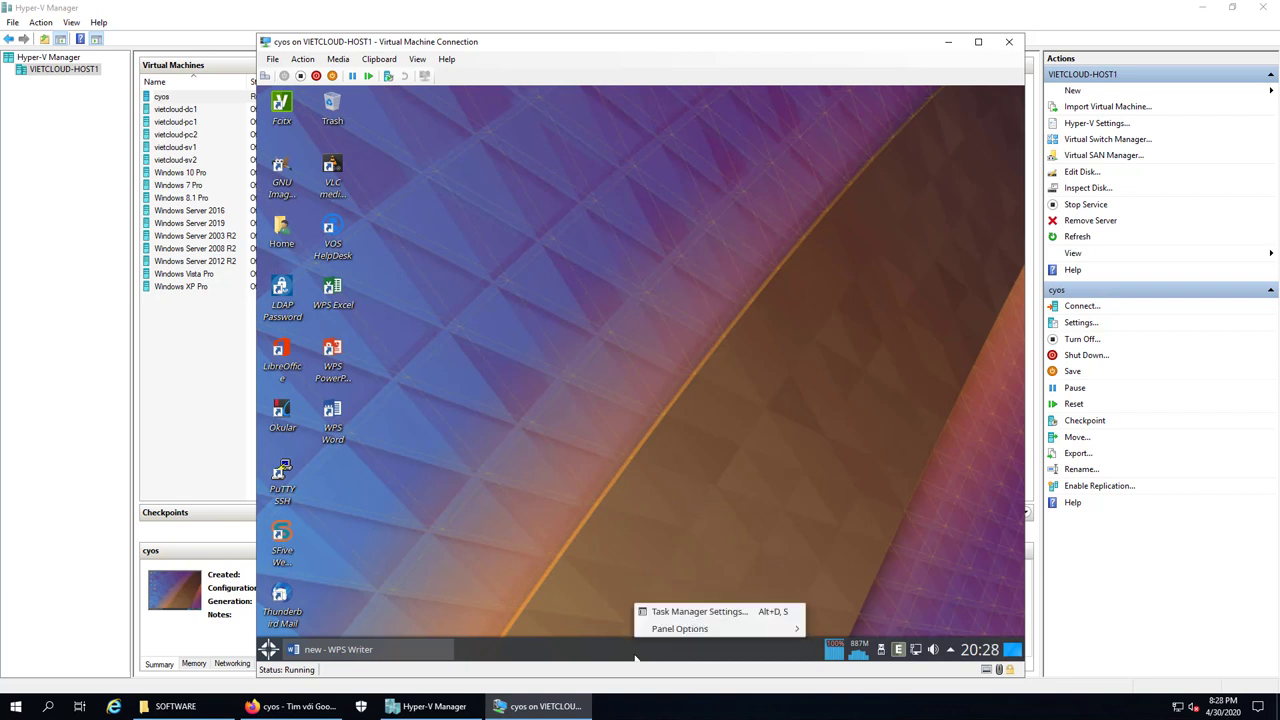
left_click(684, 614)
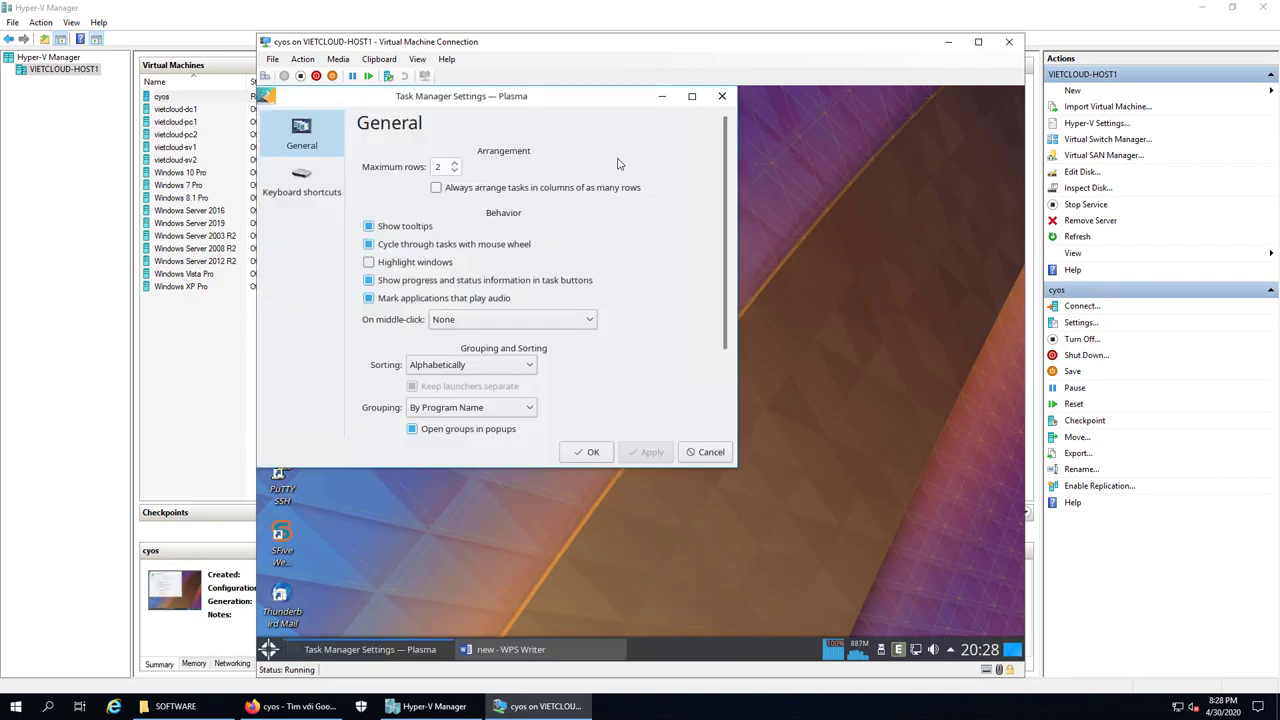
left_click(705, 453)
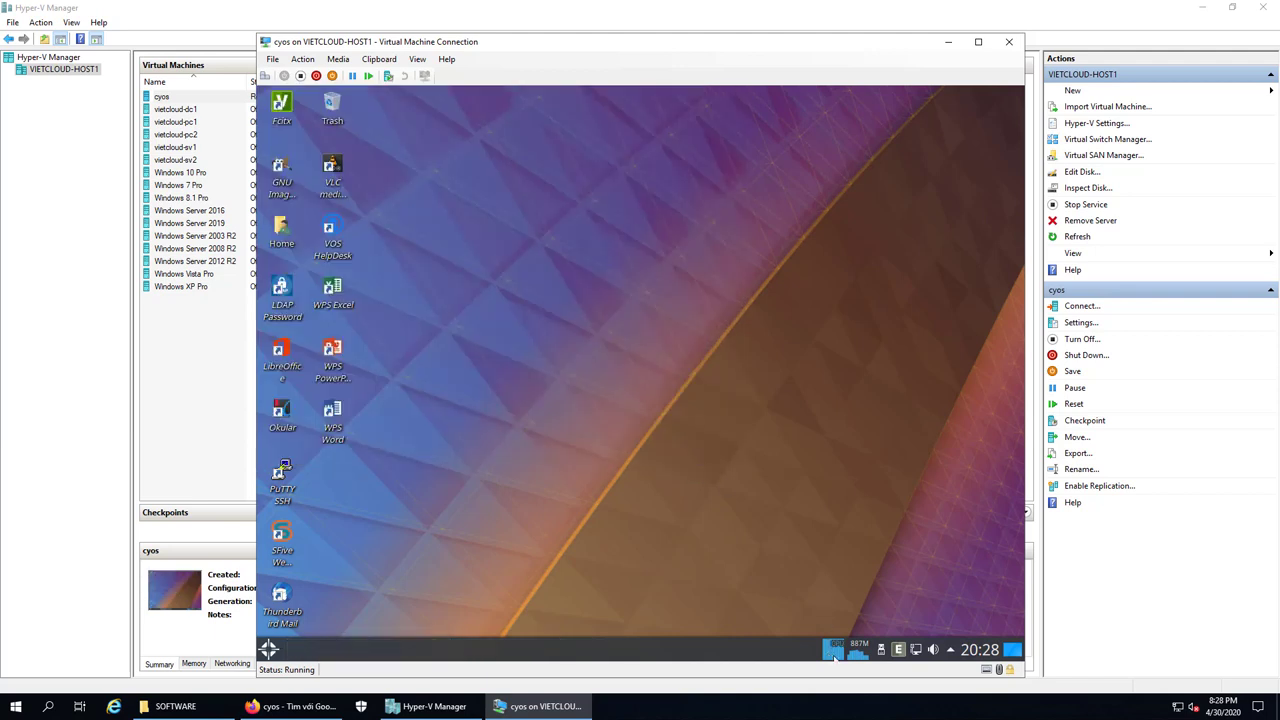
left_click(835, 652)
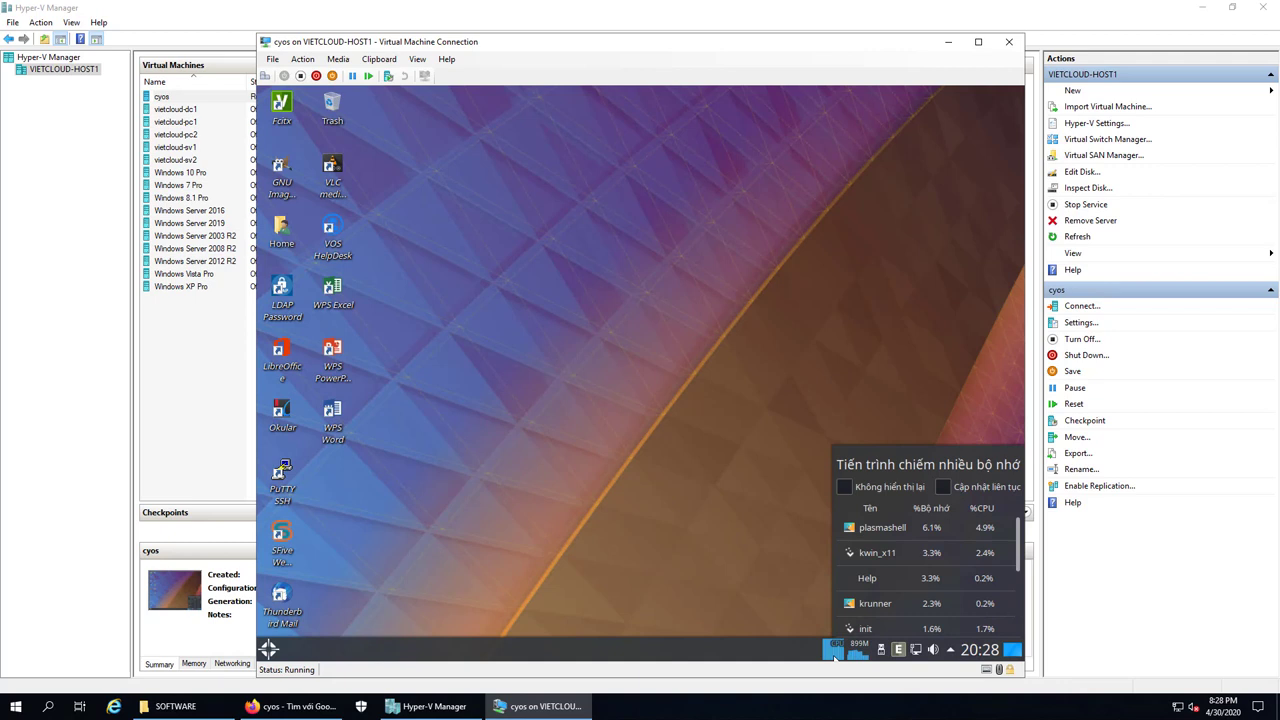
right_click(835, 655)
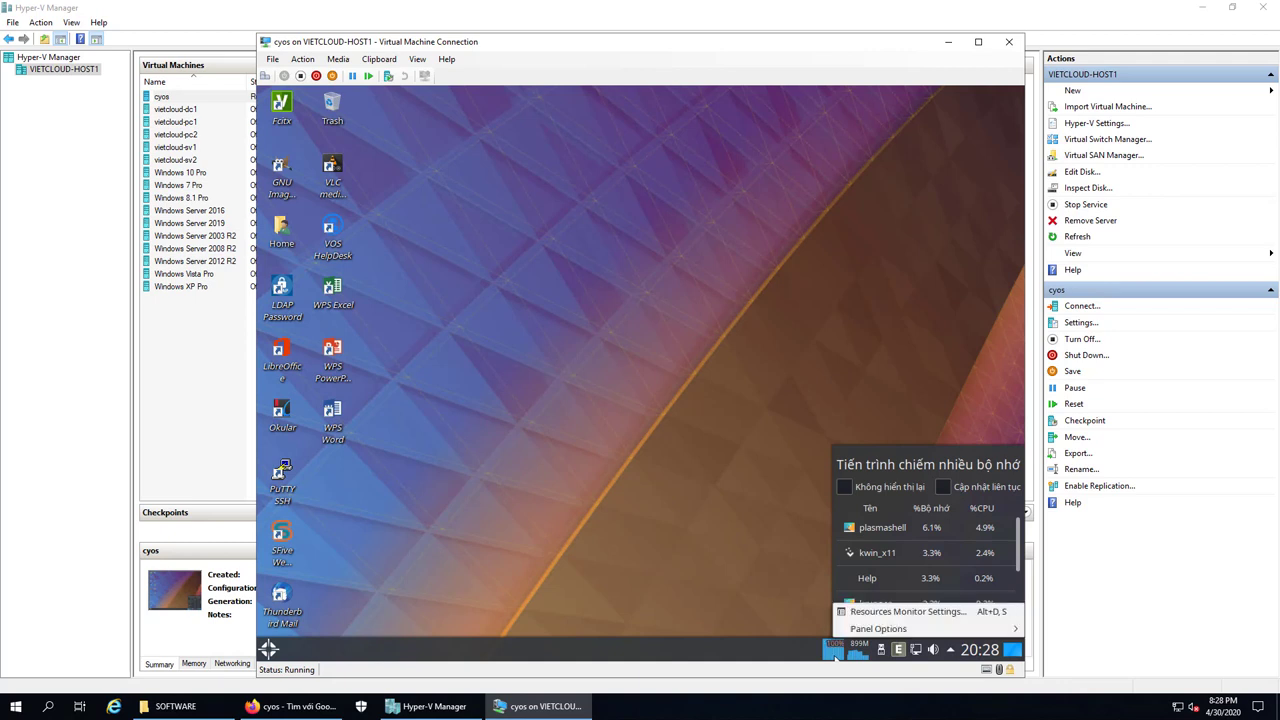
left_click(862, 611)
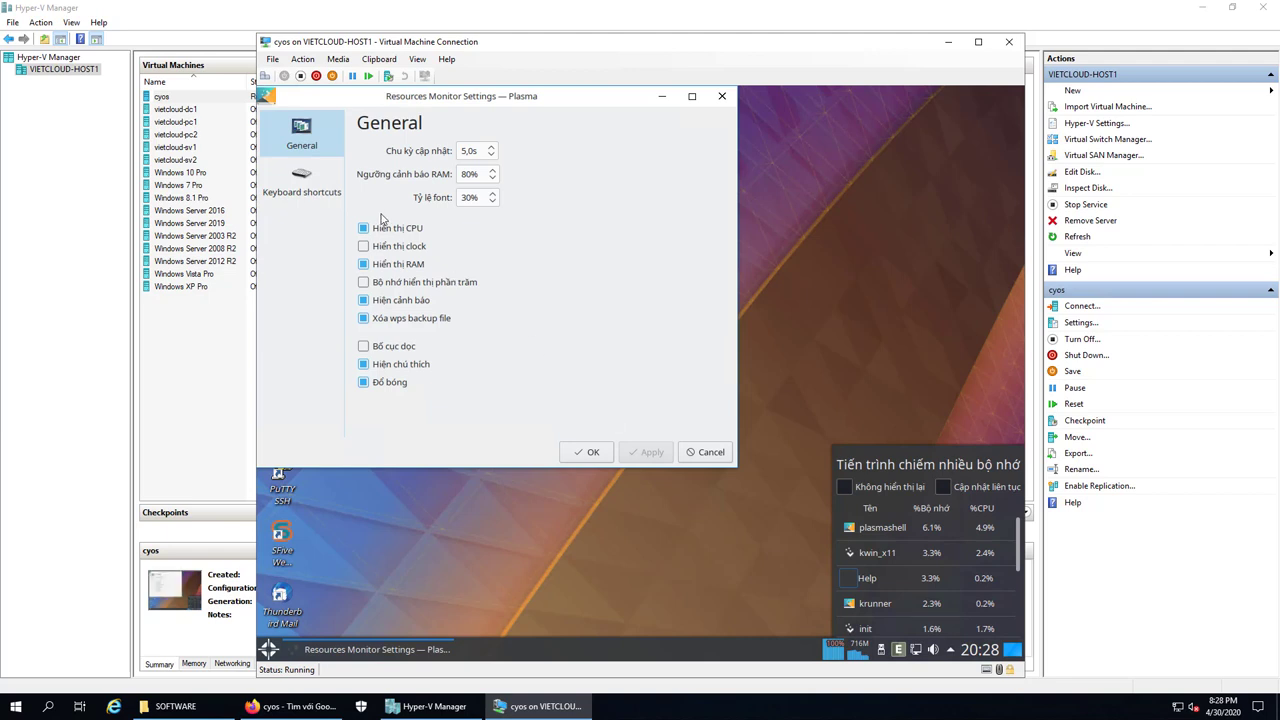
left_click(703, 452)
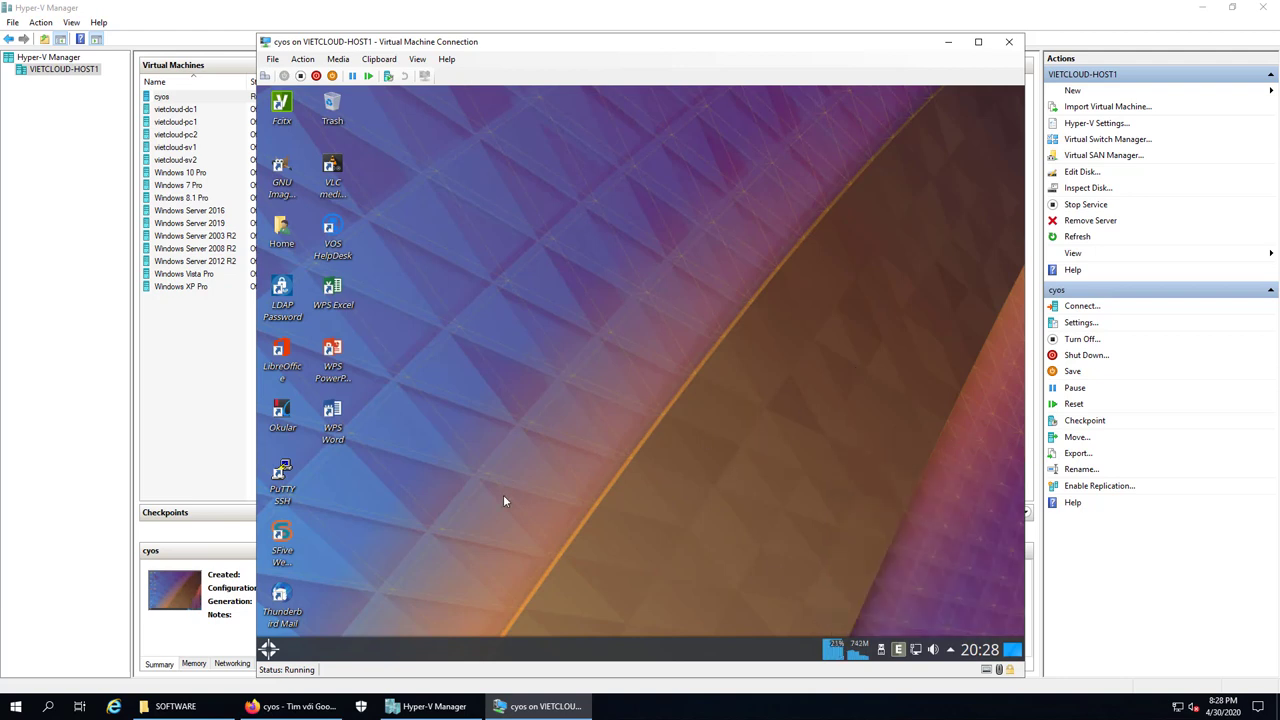
left_click(899, 650)
left_click(899, 650)
left_click(268, 649)
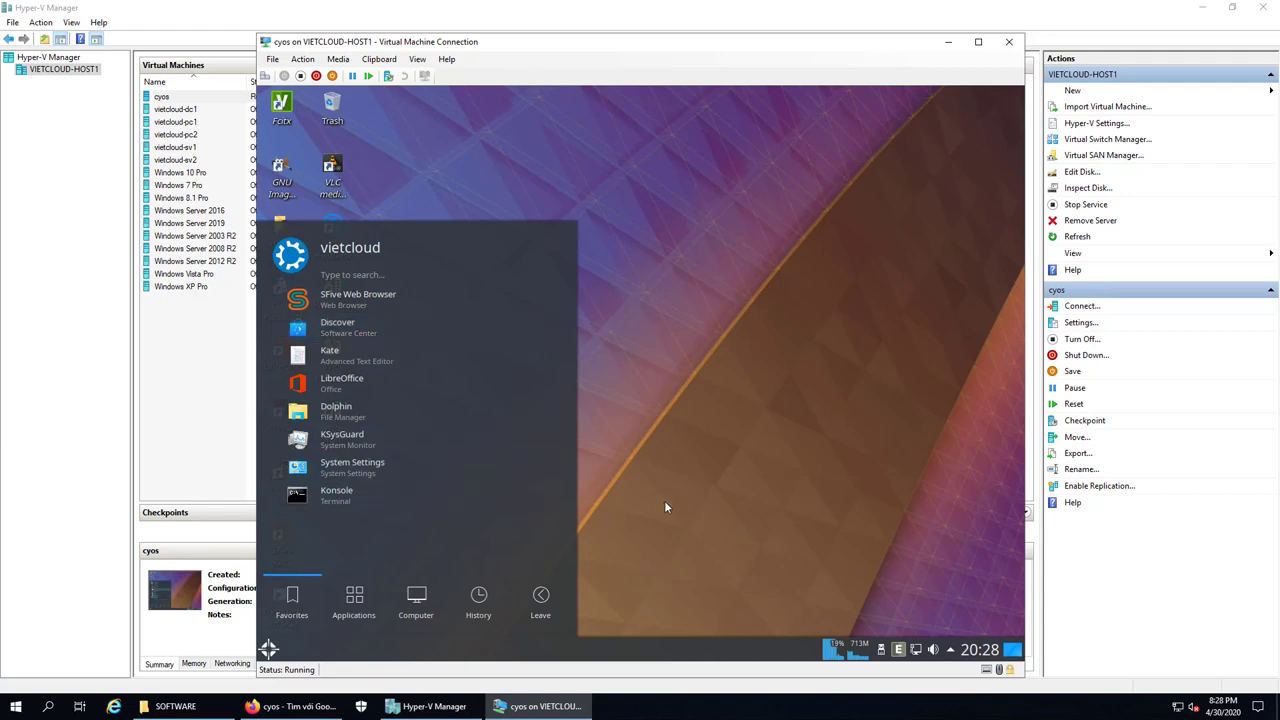
left_click(417, 600)
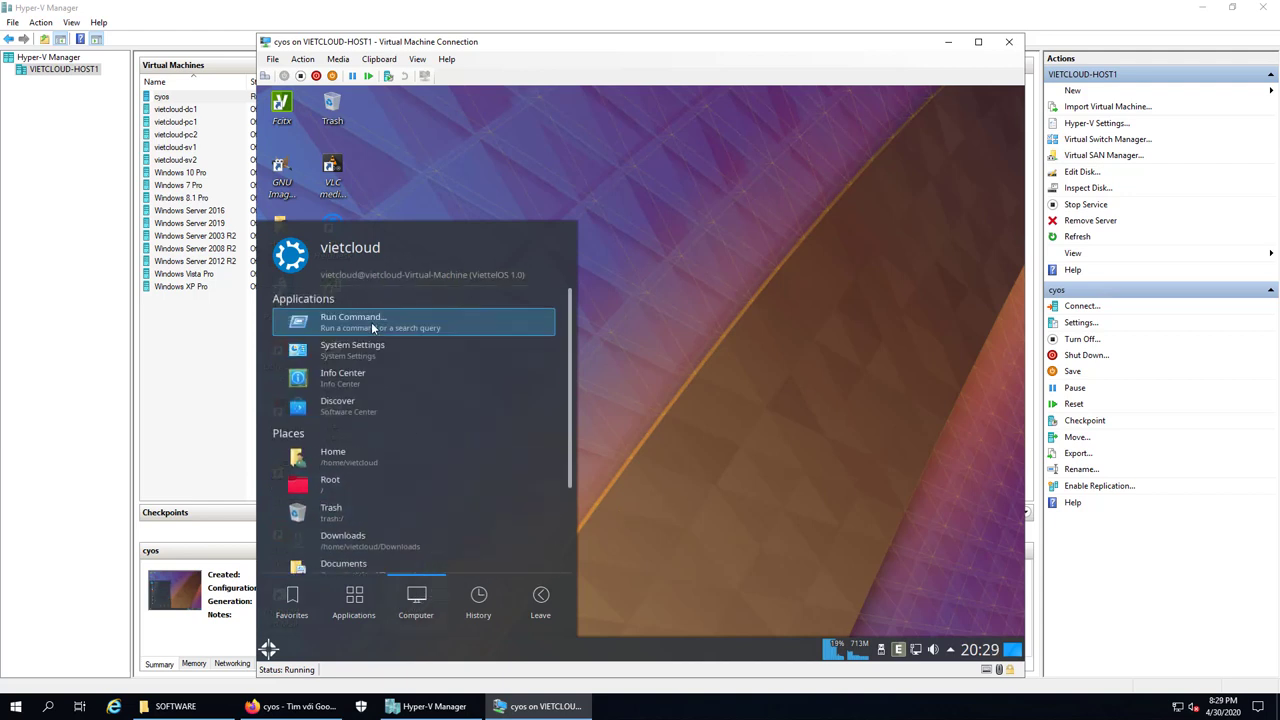
scroll(373, 468, "down", 3)
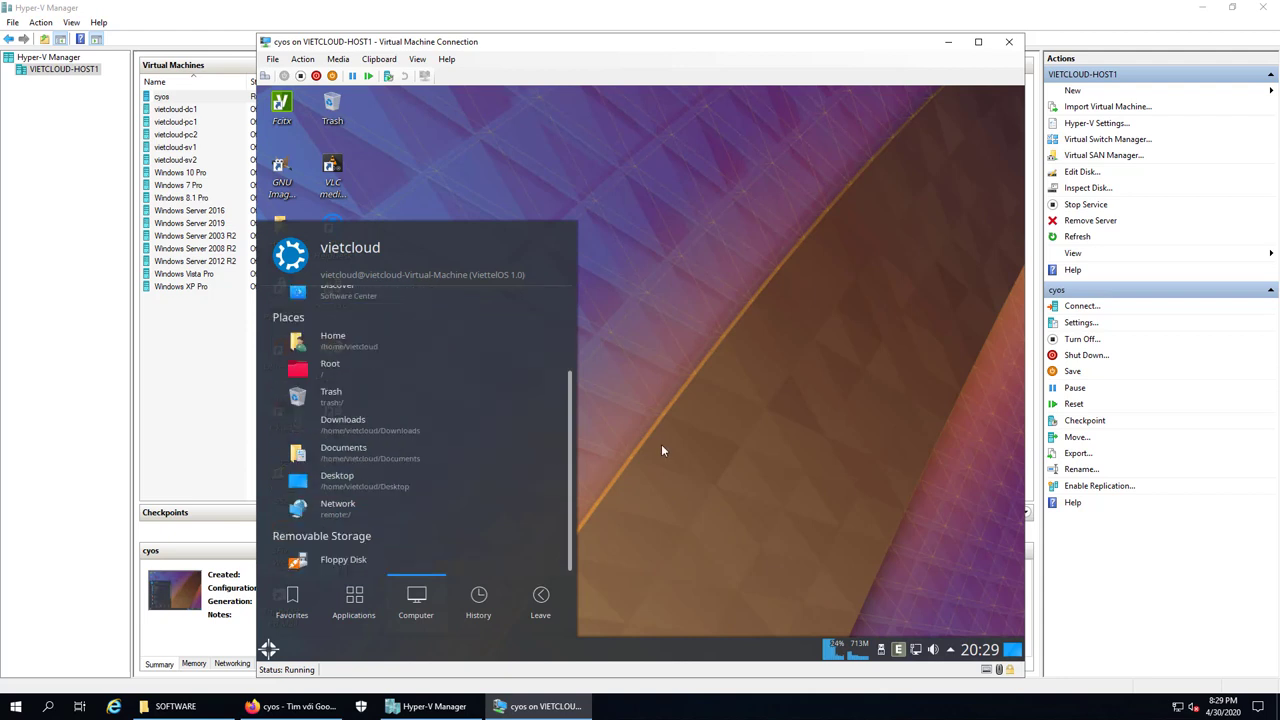
left_click(661, 444)
left_click(282, 108)
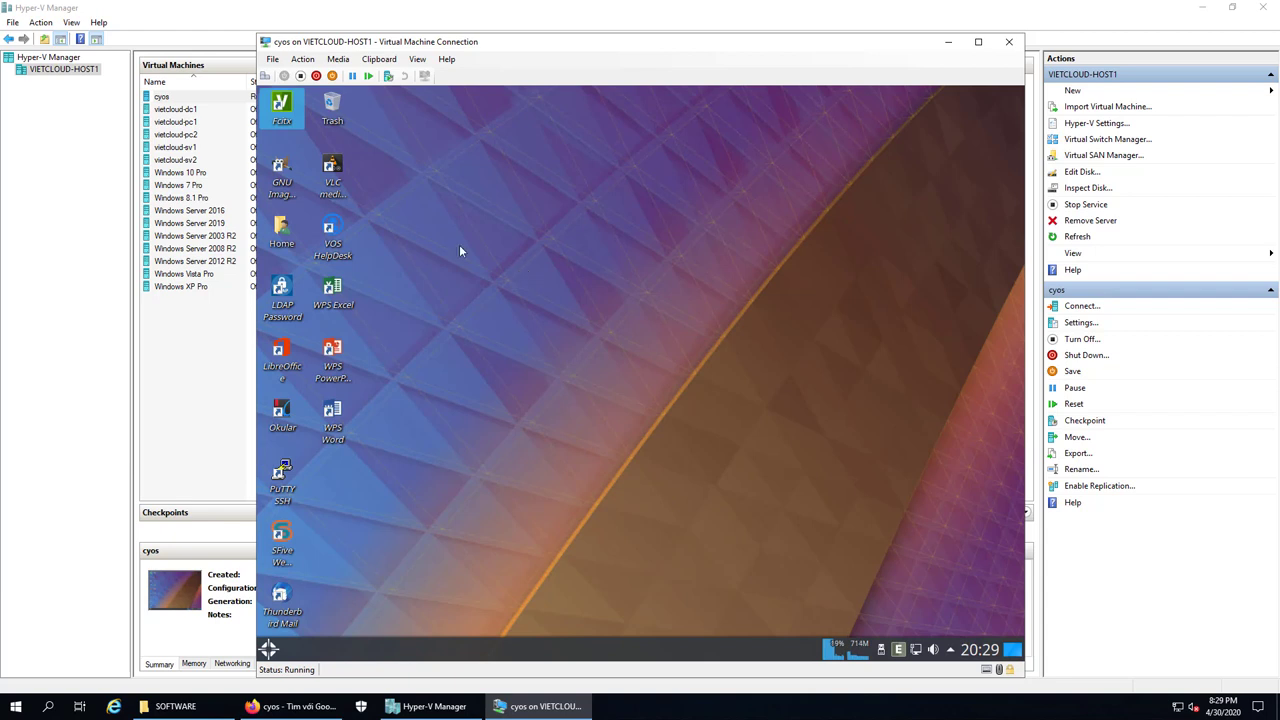
left_click(279, 175)
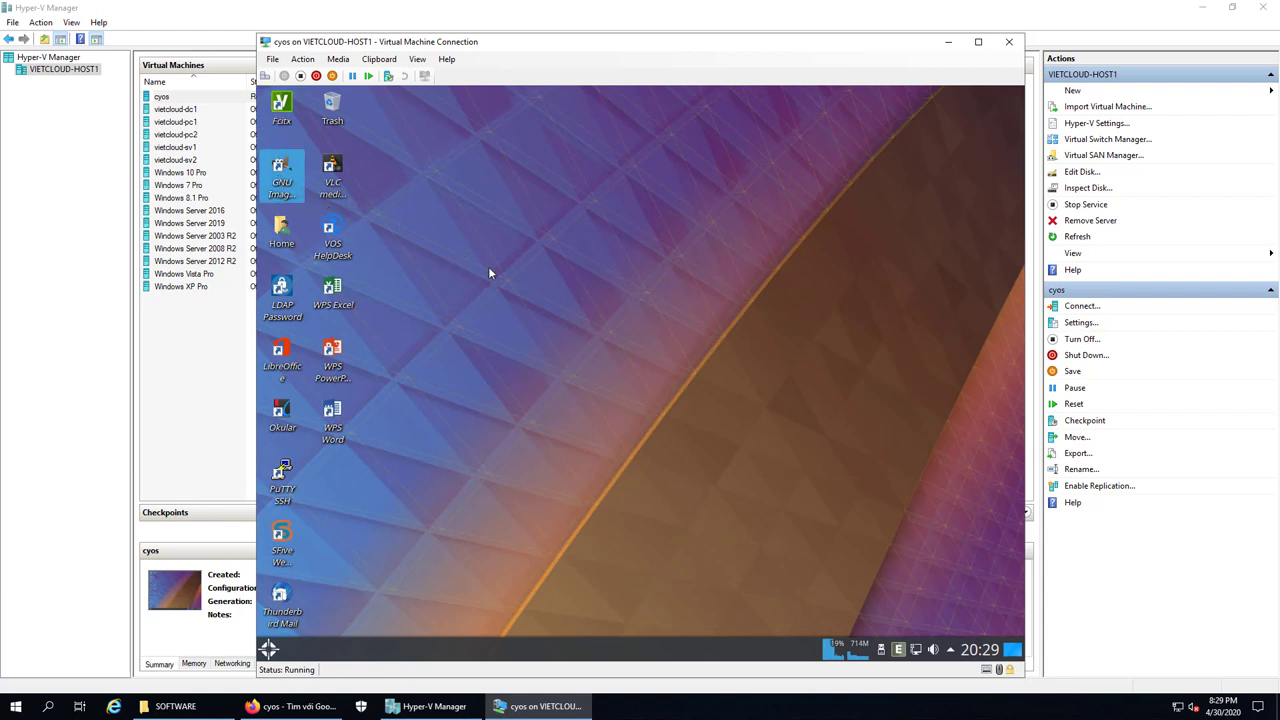
left_click(287, 228)
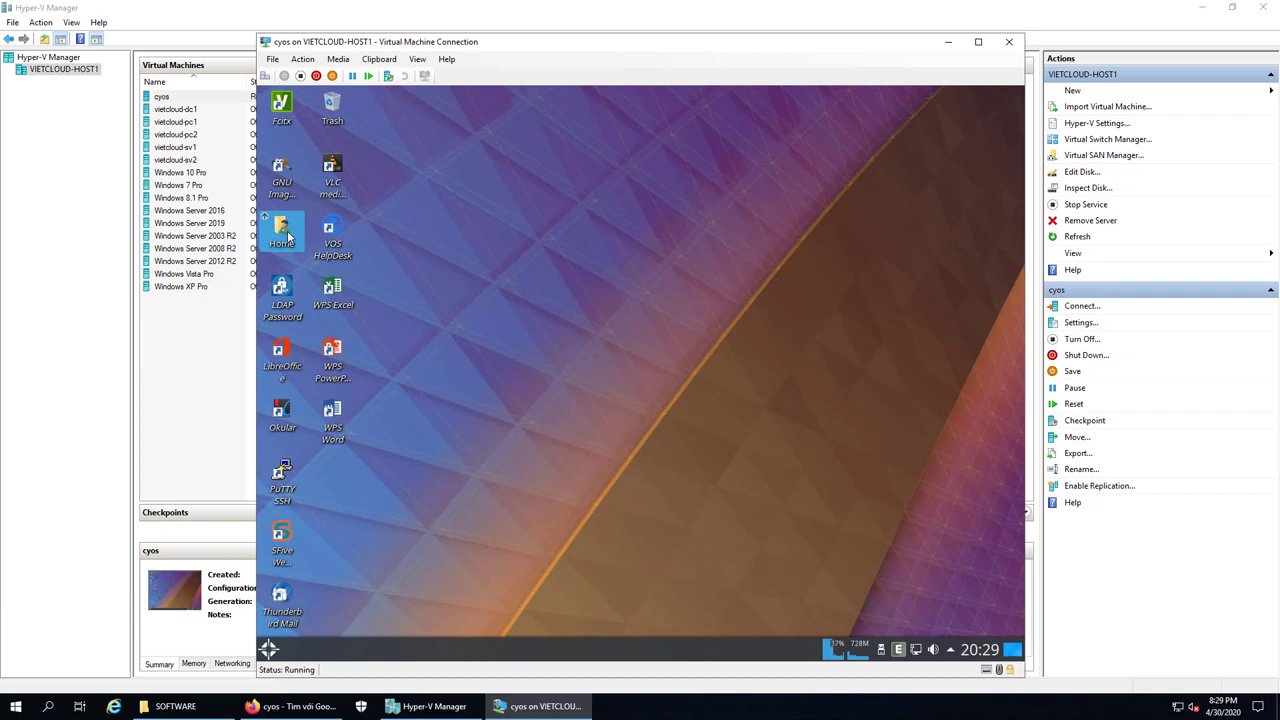
left_click(289, 300)
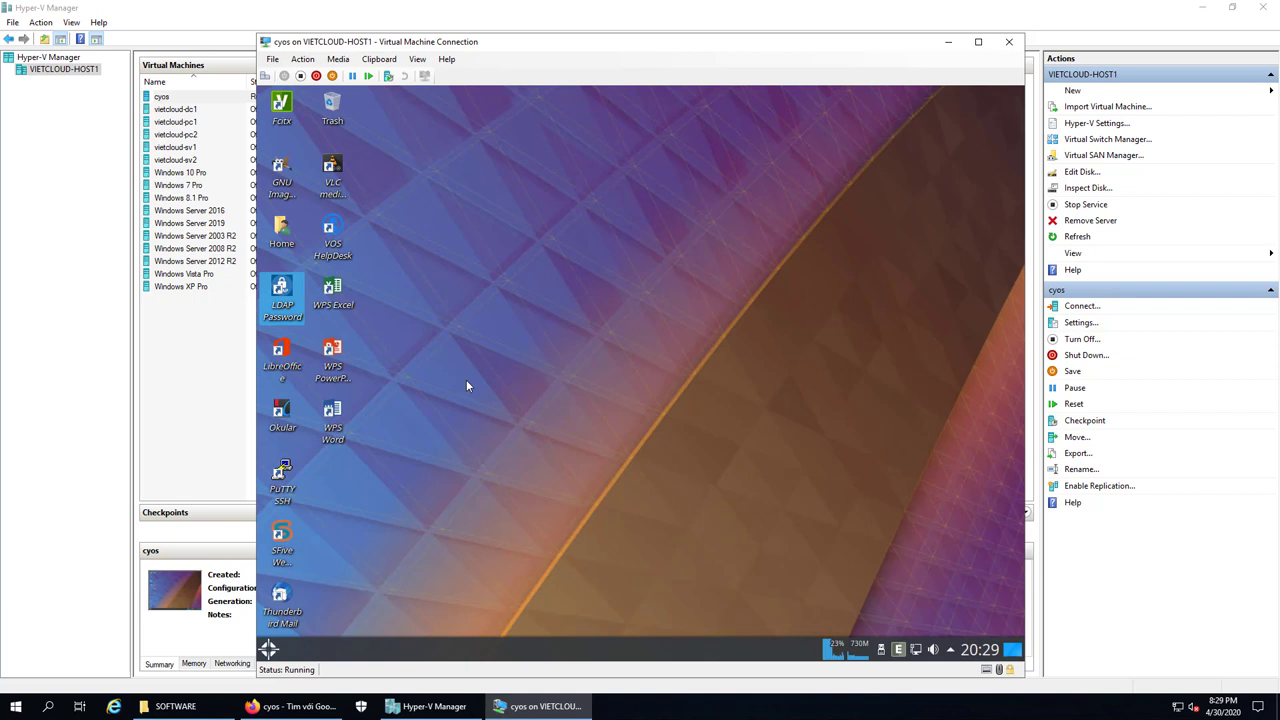
left_click(516, 376)
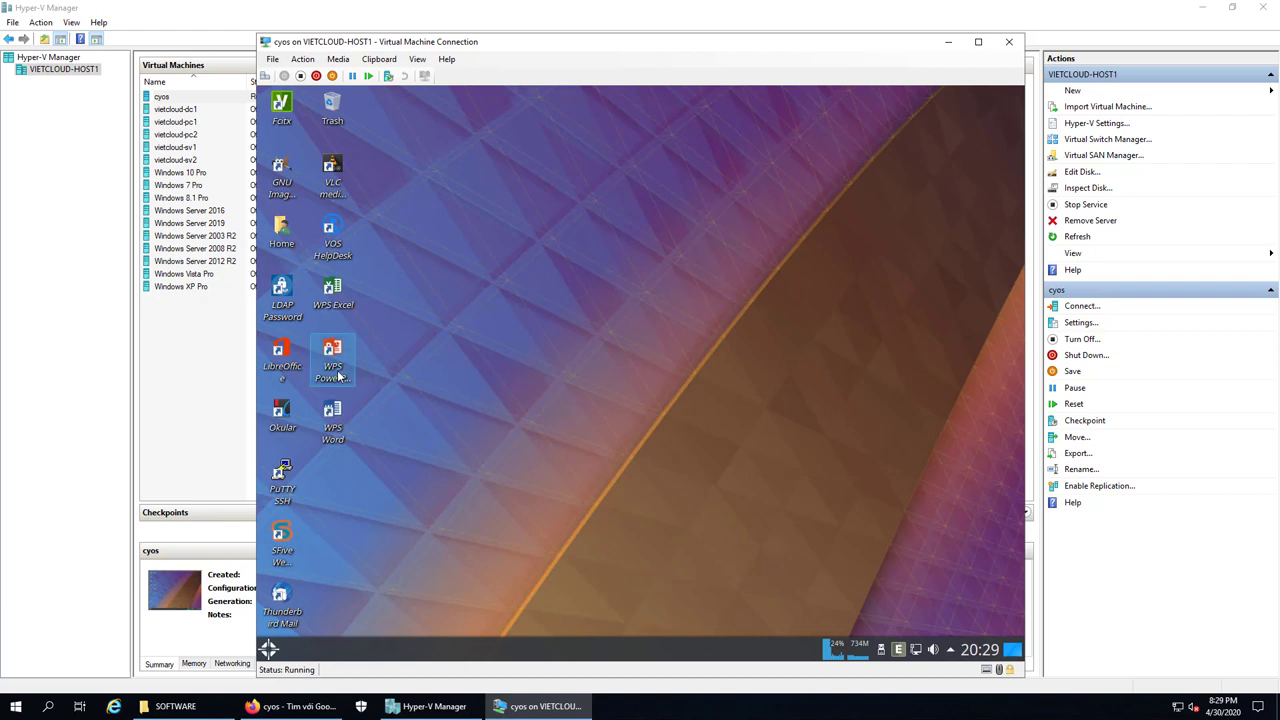
left_click(284, 314)
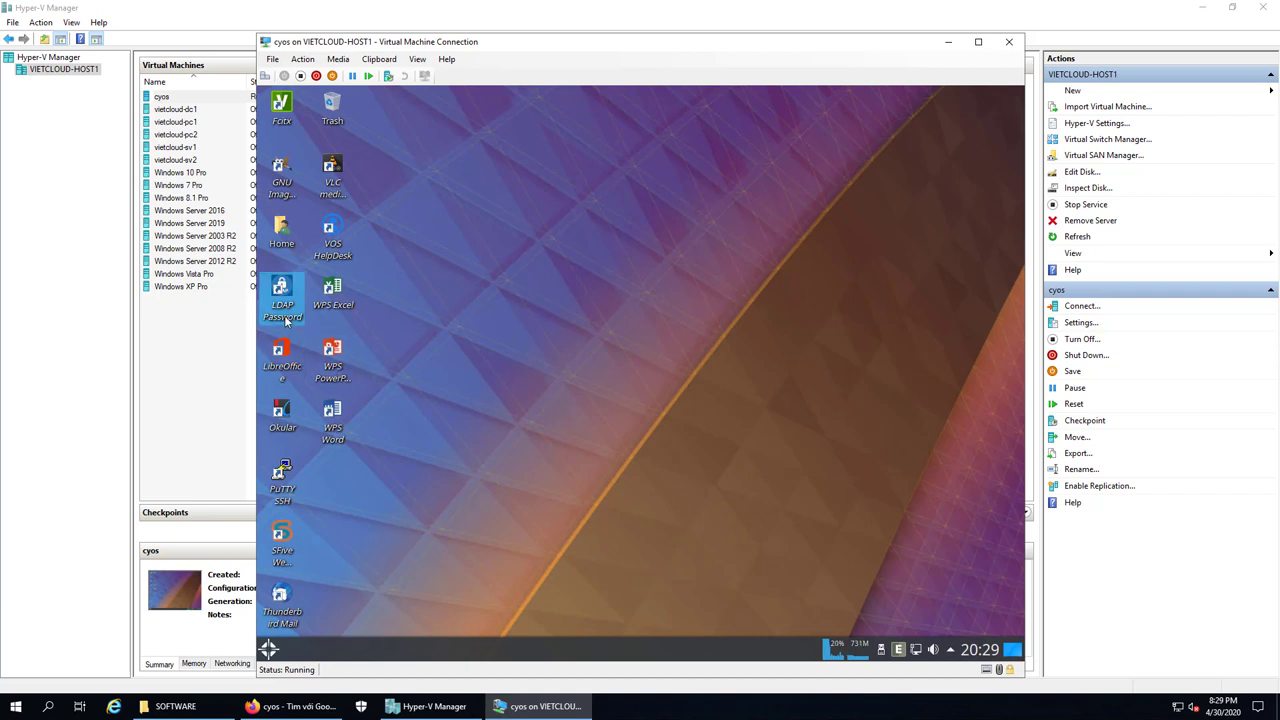
left_click(467, 380)
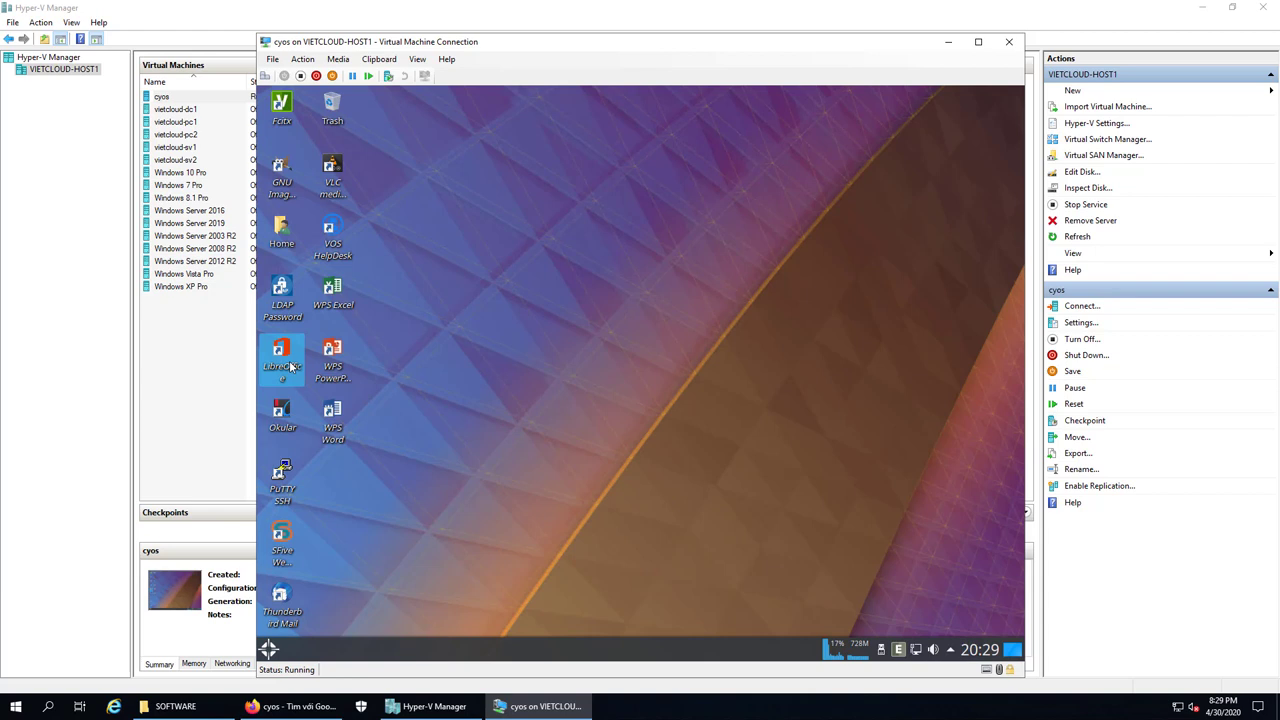
Launch LibreOffice from the desktop and open a new, maximized Writer document
double_click(289, 366)
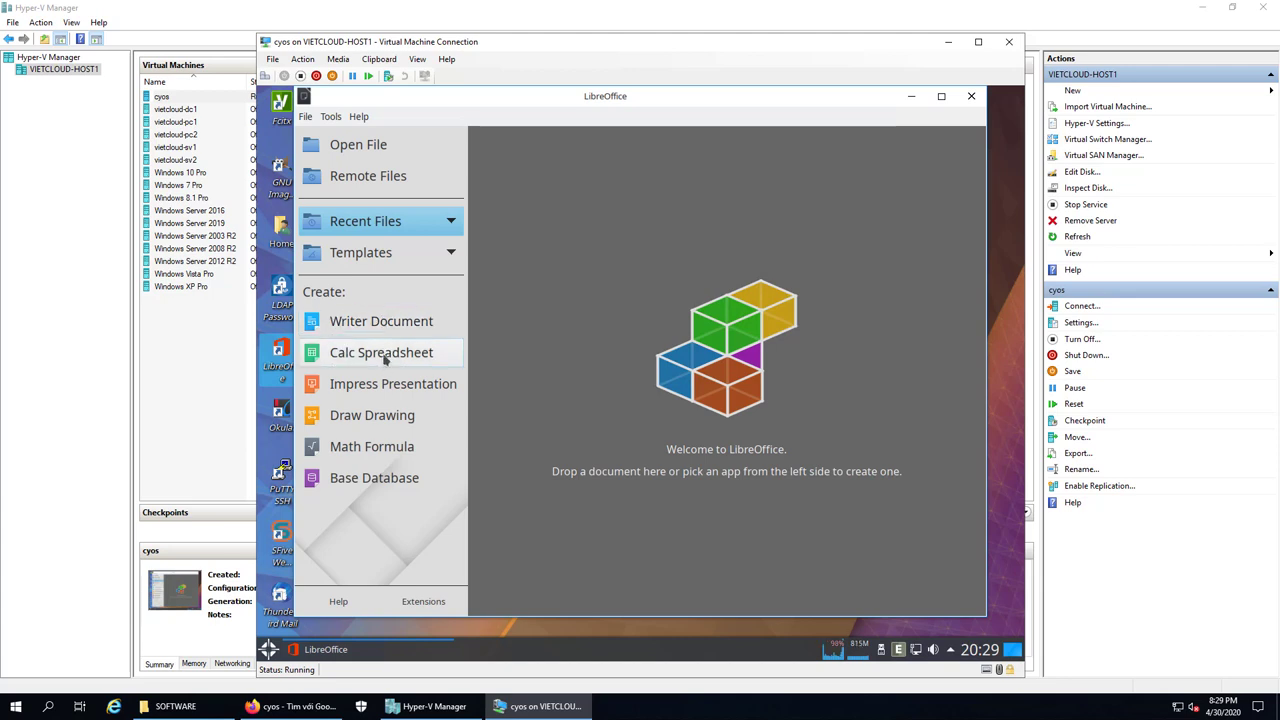
left_click(378, 324)
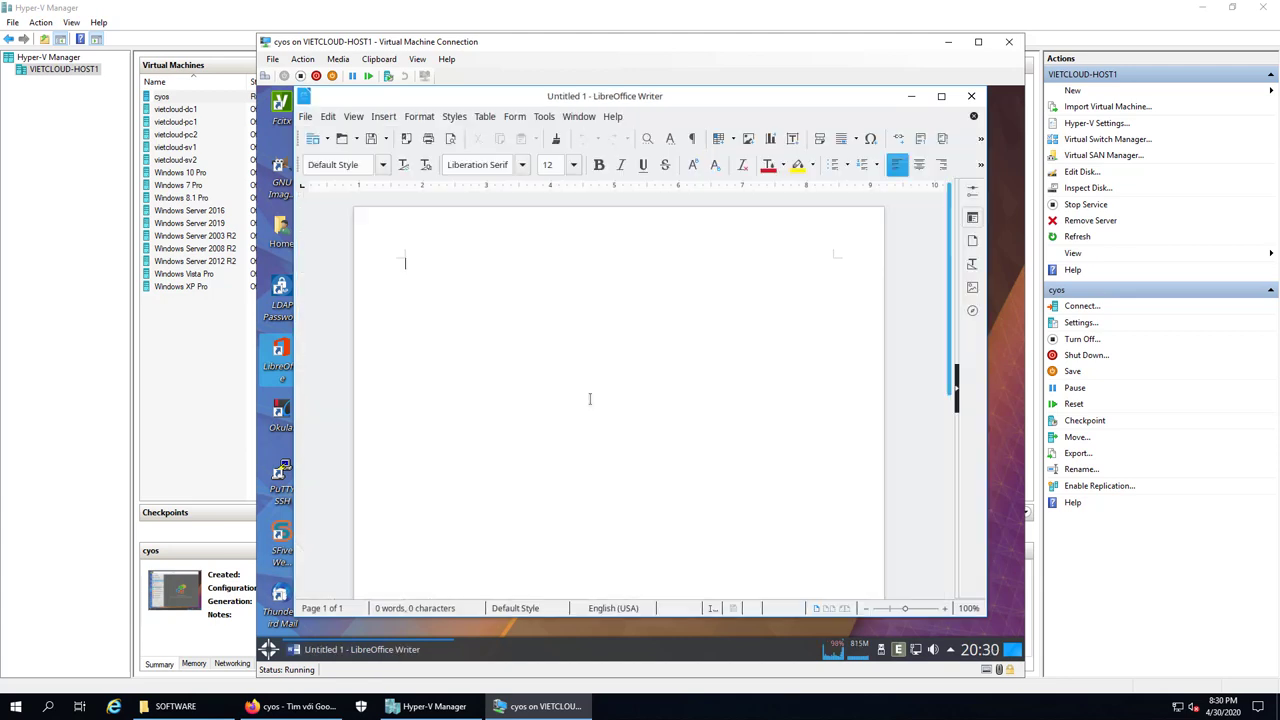
left_click(942, 98)
Check the About LibreOffice box showing version 6.0.7.3, then close Writer
left_click(577, 118)
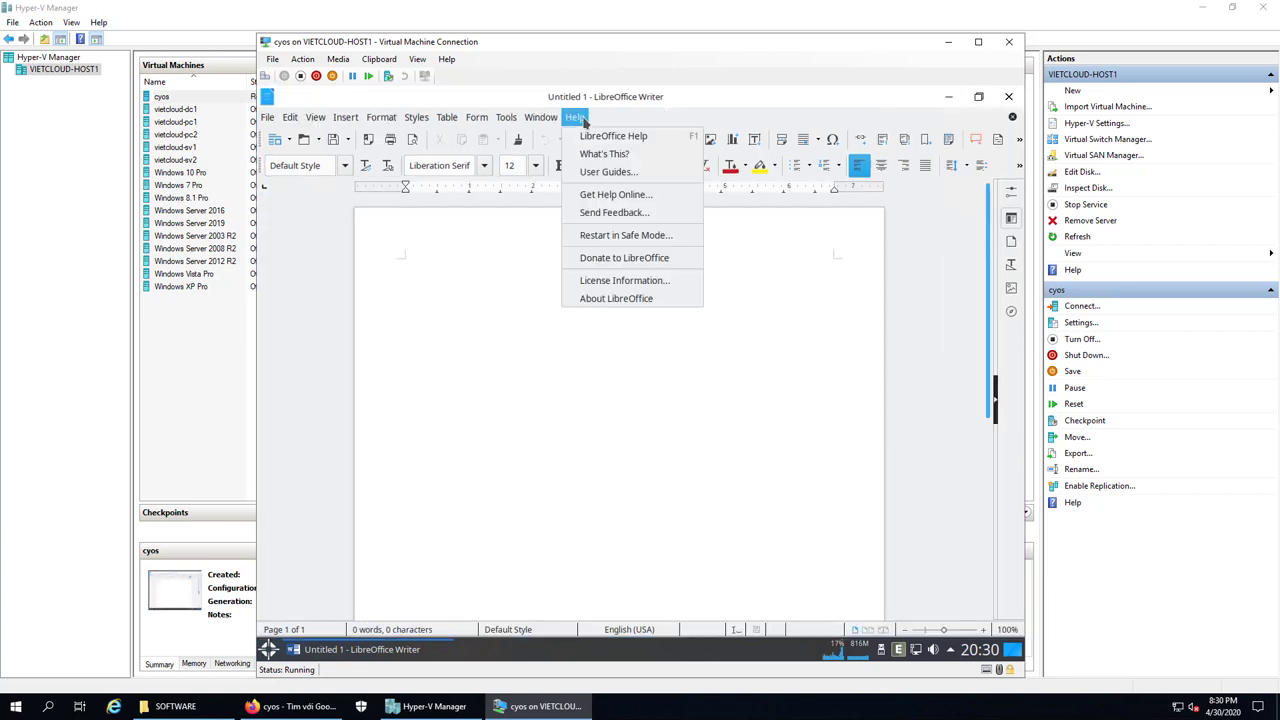
left_click(616, 298)
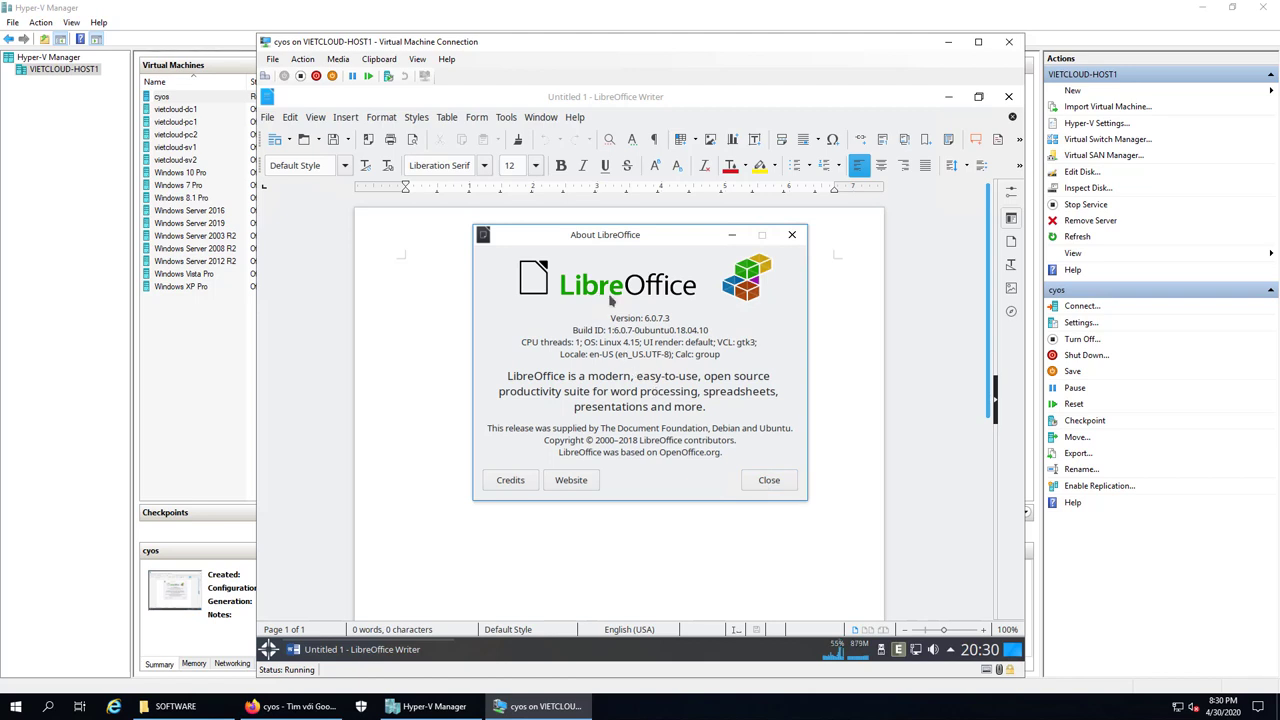
left_click(783, 482)
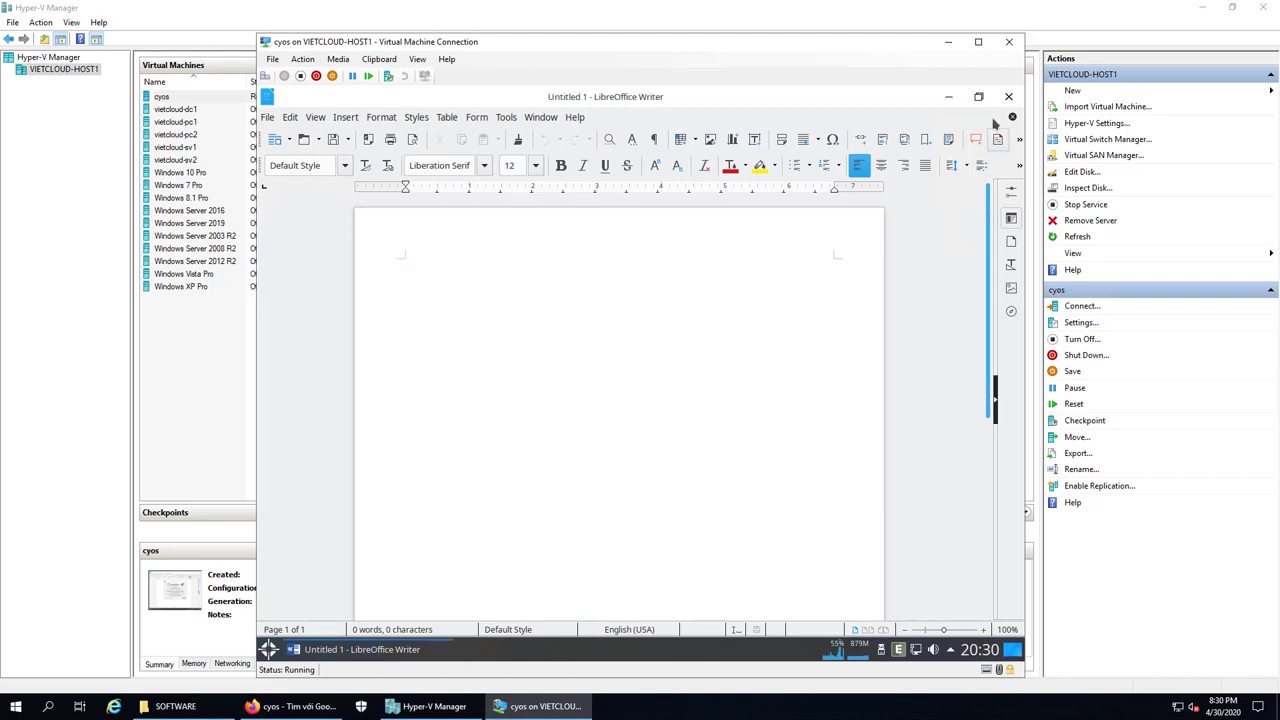
left_click(1008, 98)
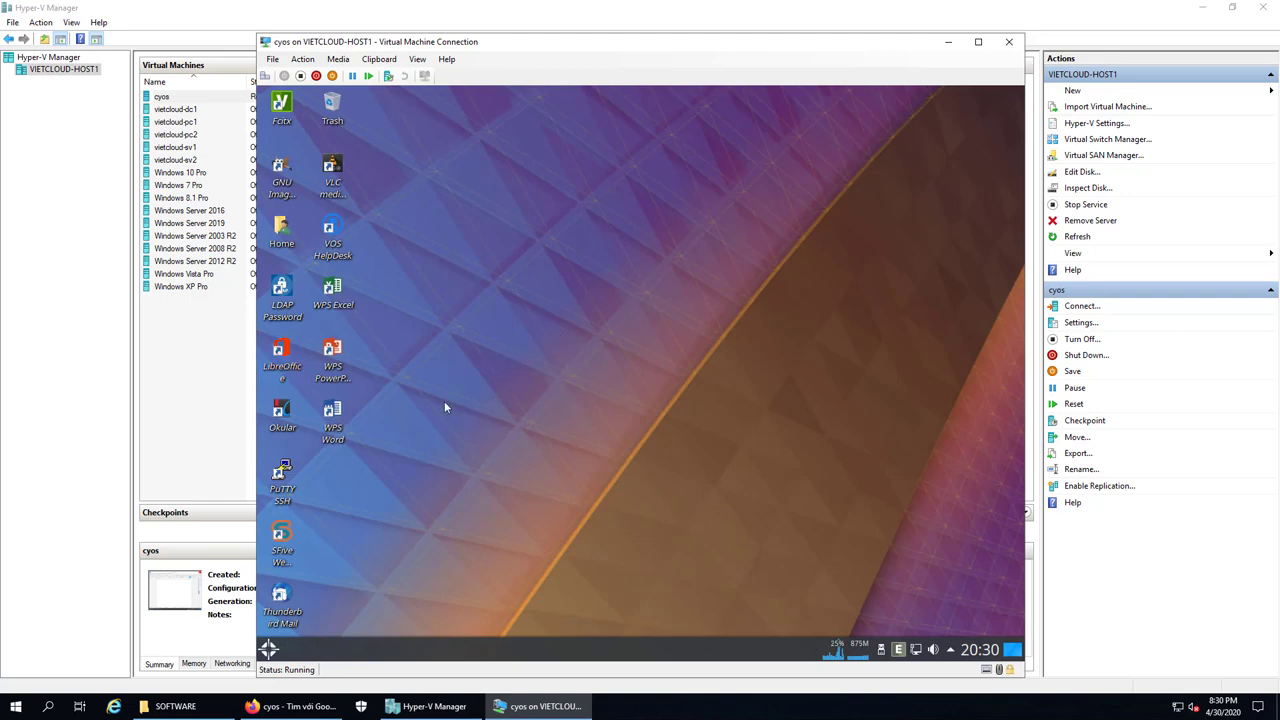
left_click(340, 416)
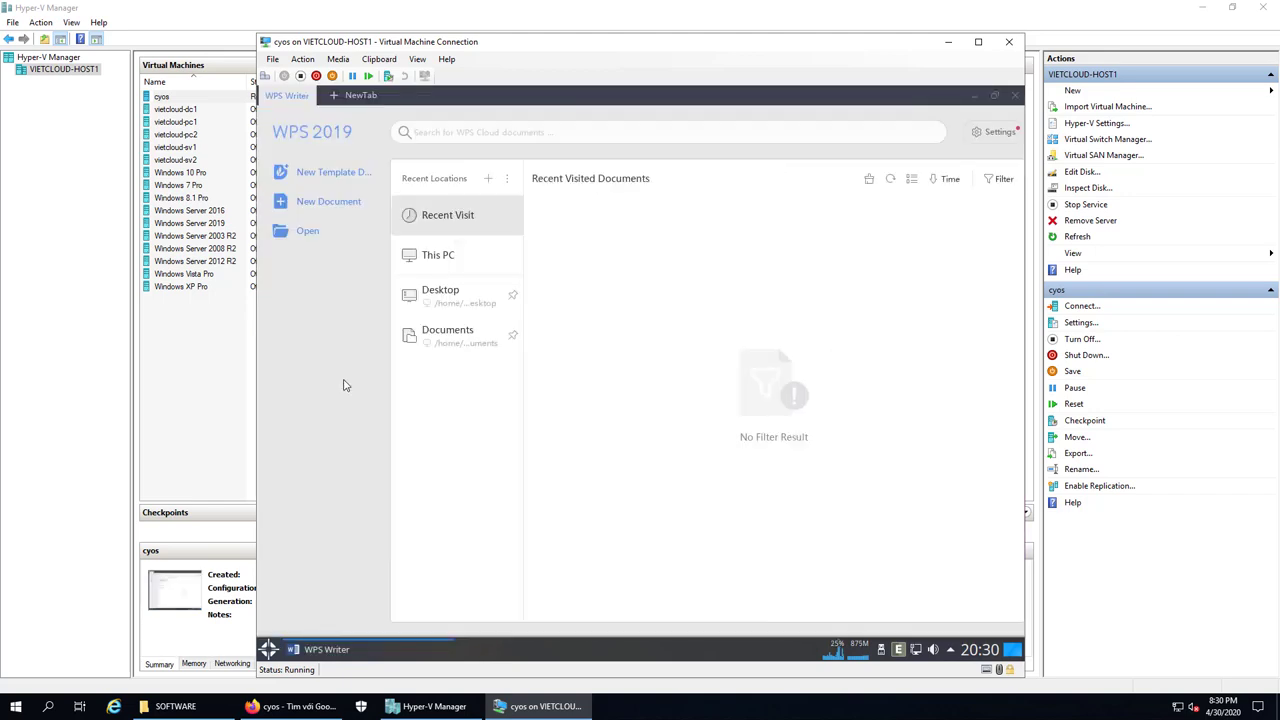
left_click(324, 206)
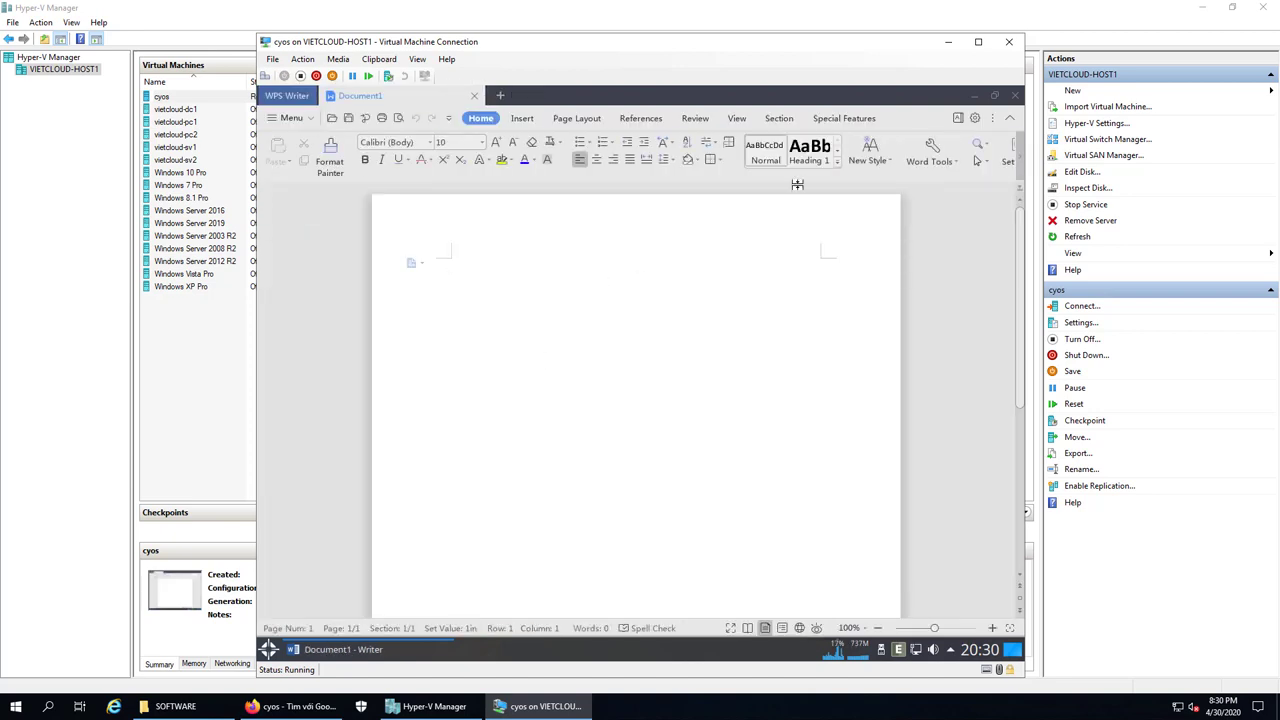
left_click(295, 120)
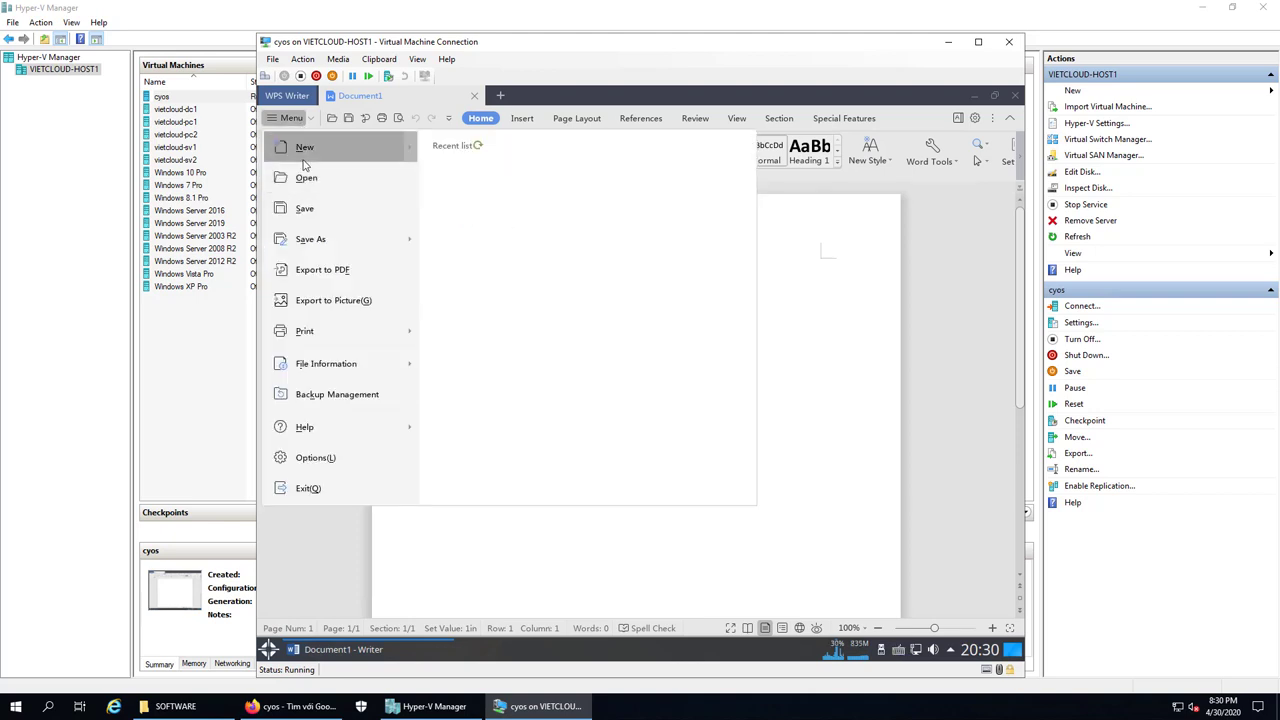
mouse_move(313, 427)
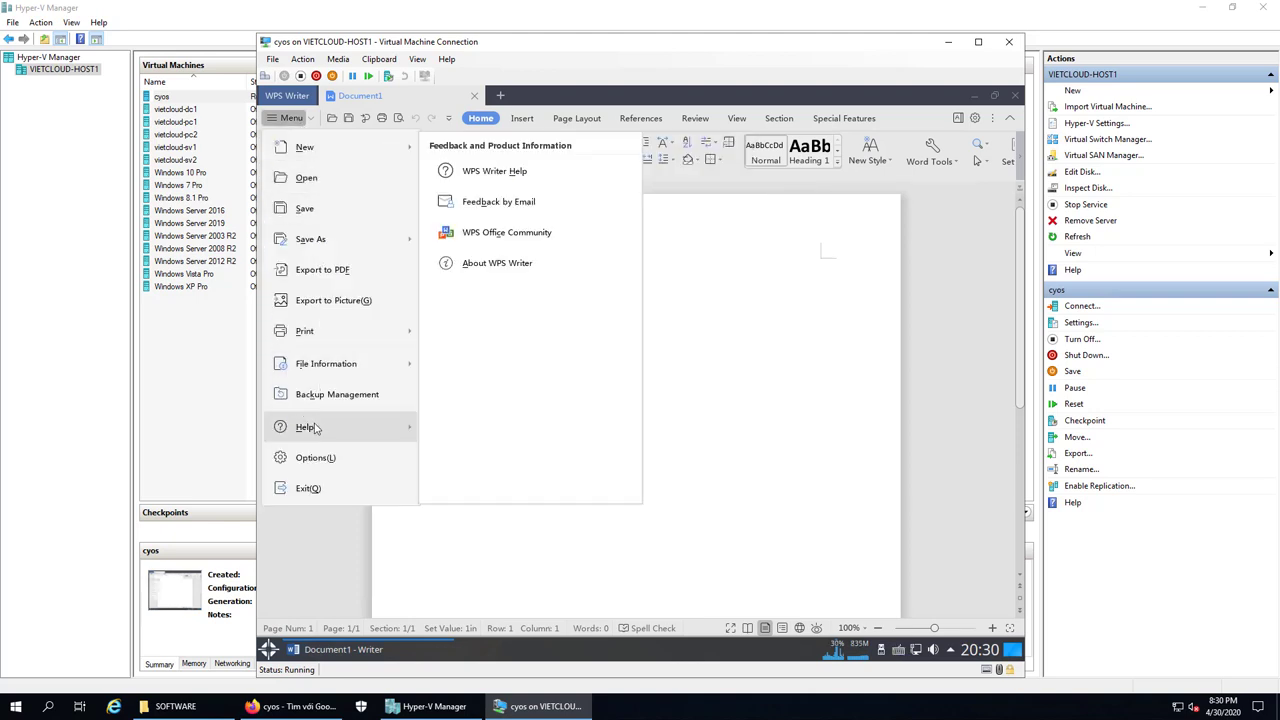
left_click(490, 263)
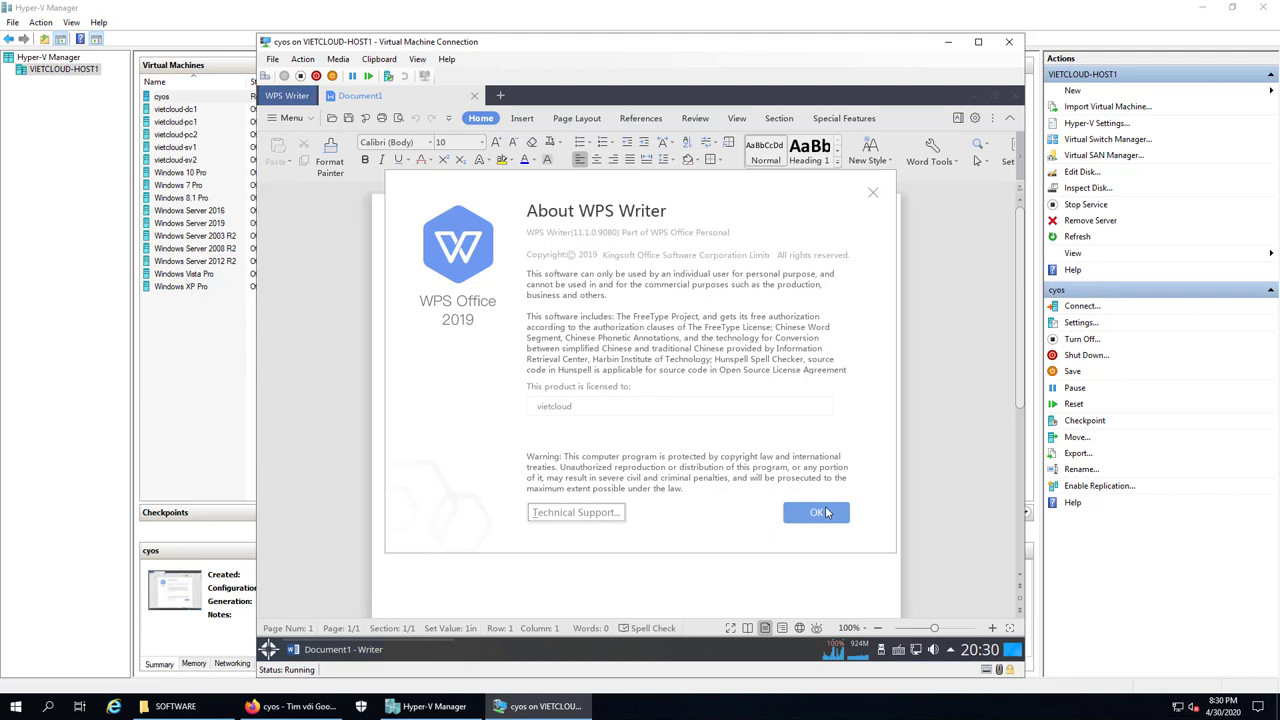
left_click(818, 512)
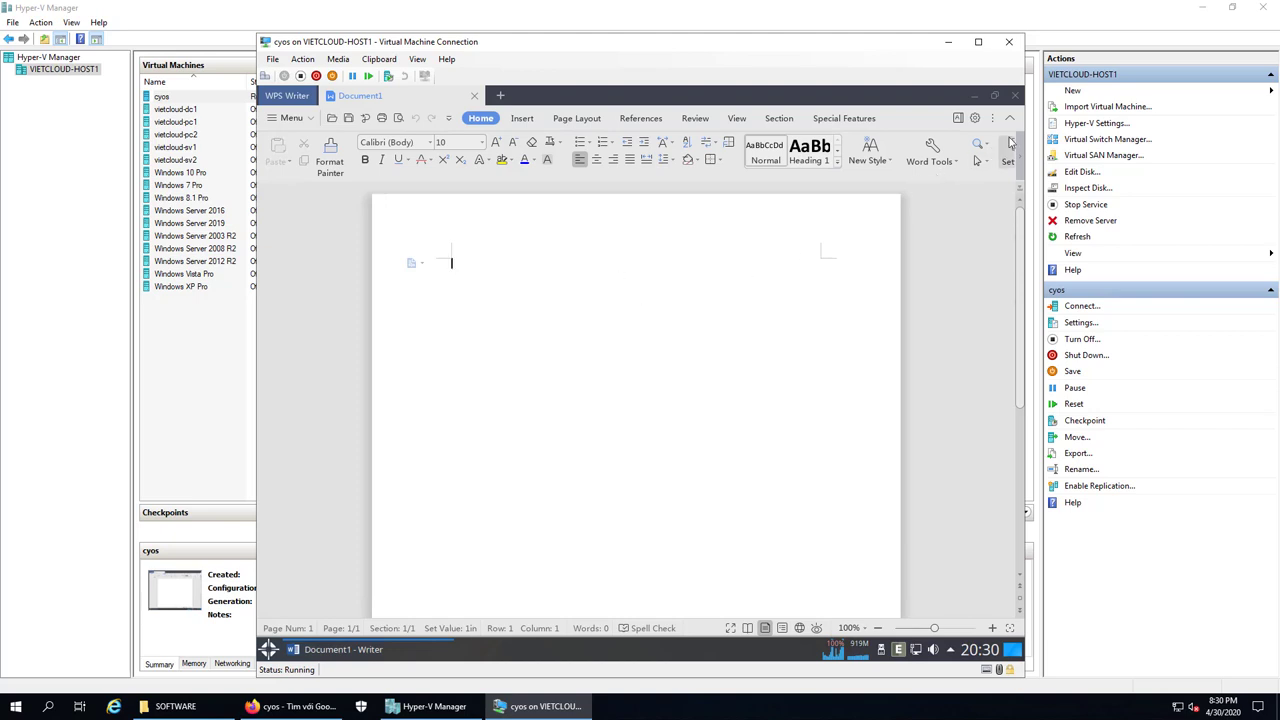
left_click(1015, 96)
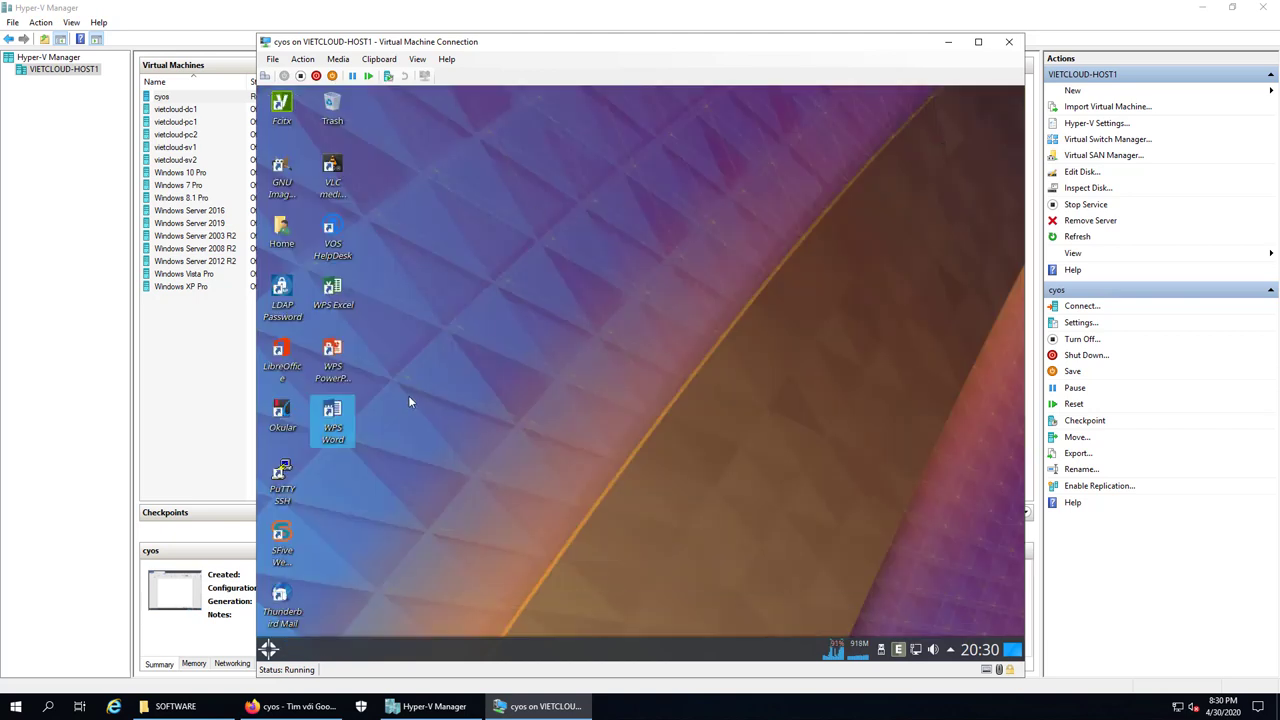
left_click(281, 121)
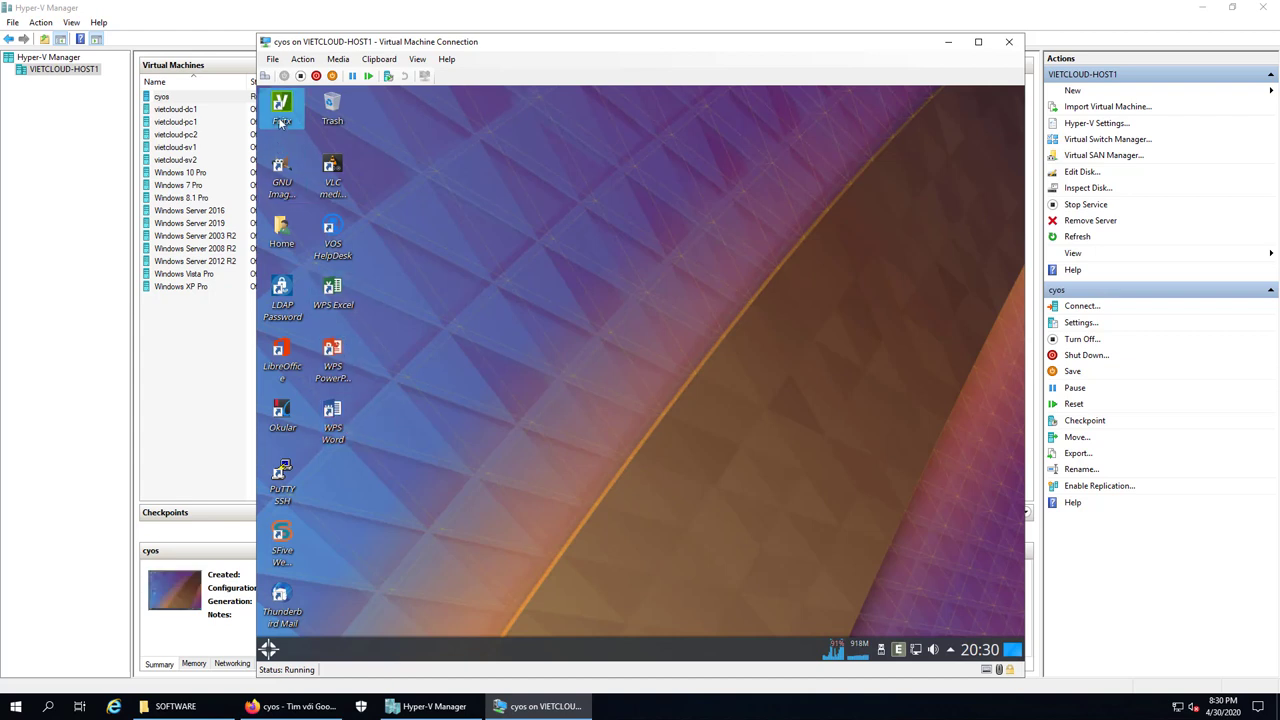
left_click(285, 415)
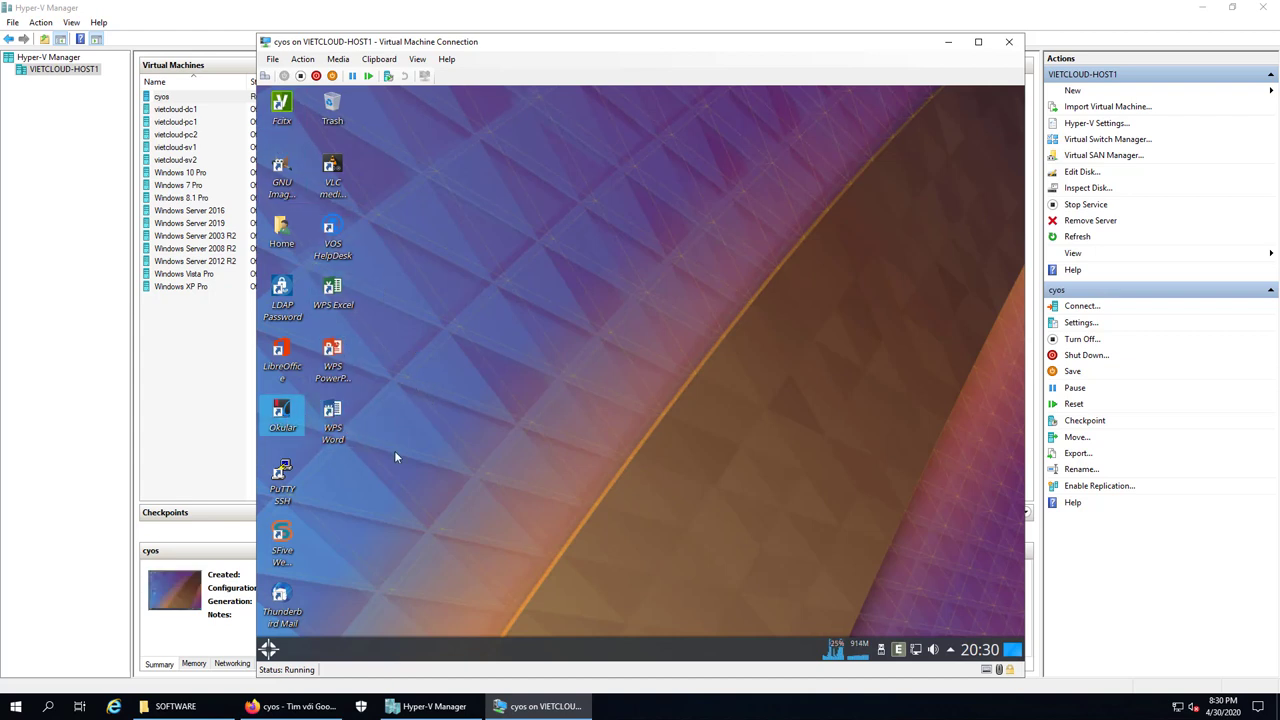
left_click(282, 487)
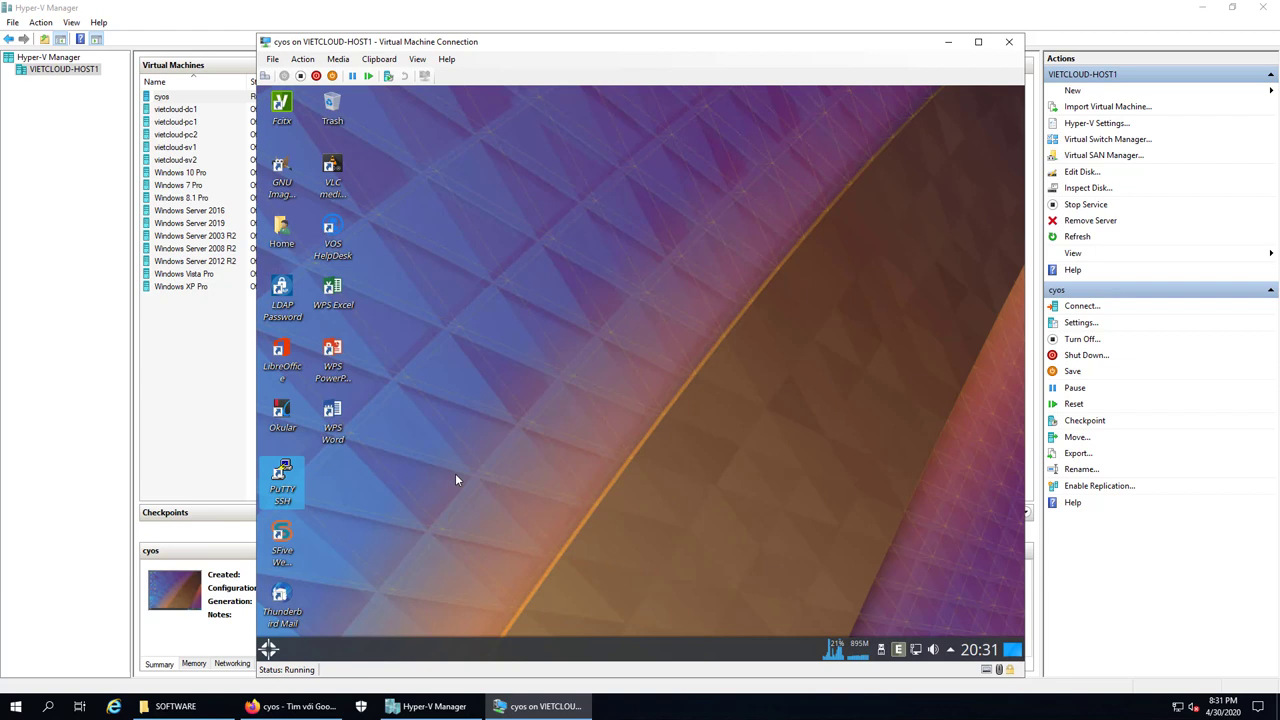
left_click(455, 480)
left_click(290, 538)
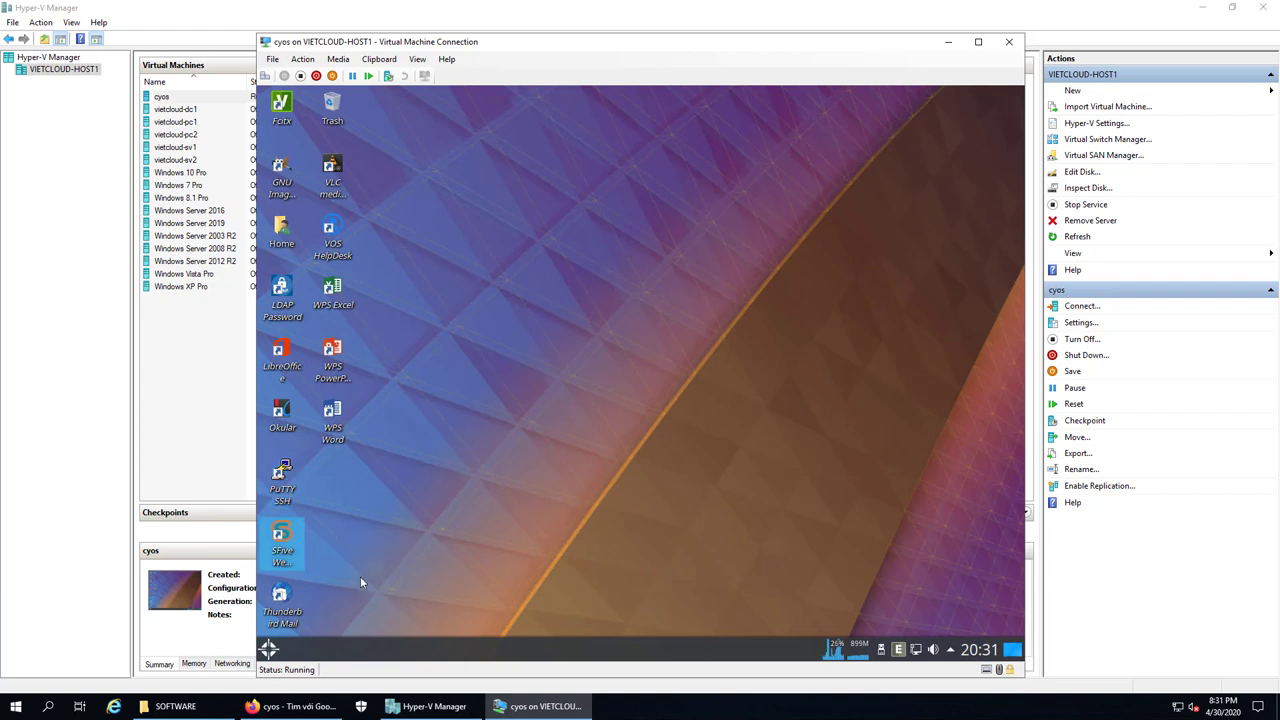
left_click(303, 617)
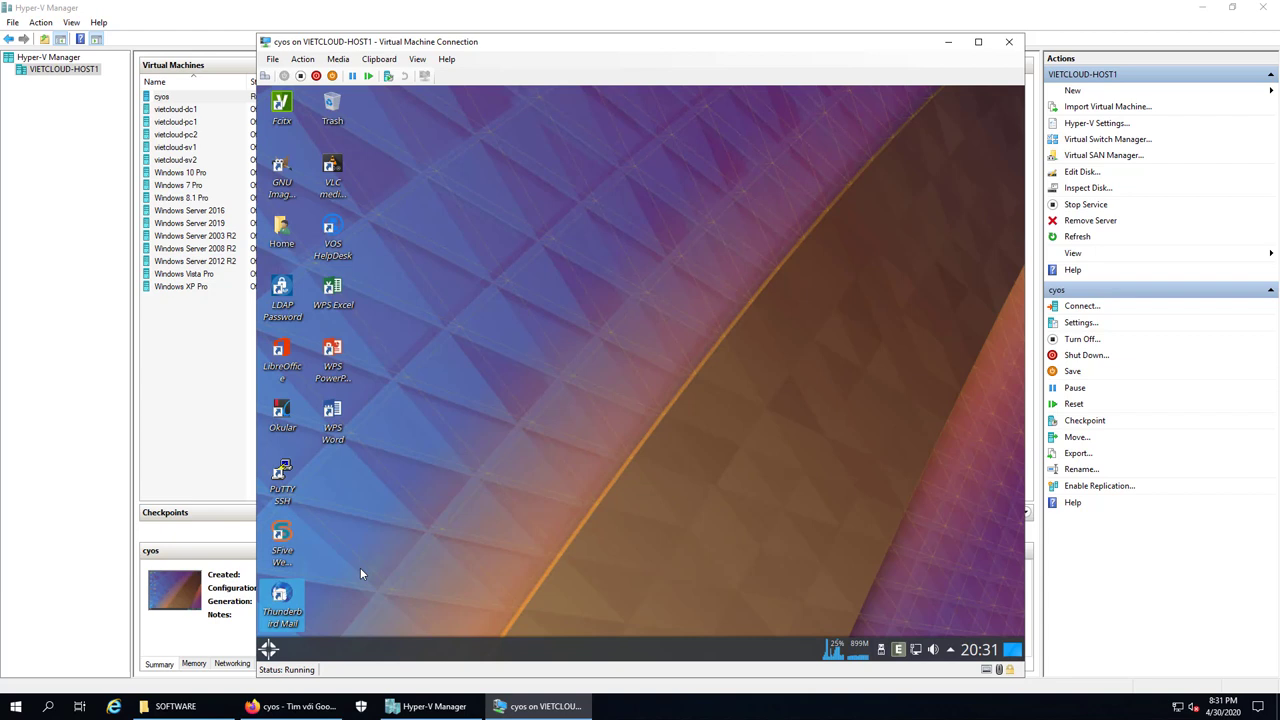
Launch SFive maximized, skip the sign-in welcome screen, and go to youtube.com
left_click(290, 540)
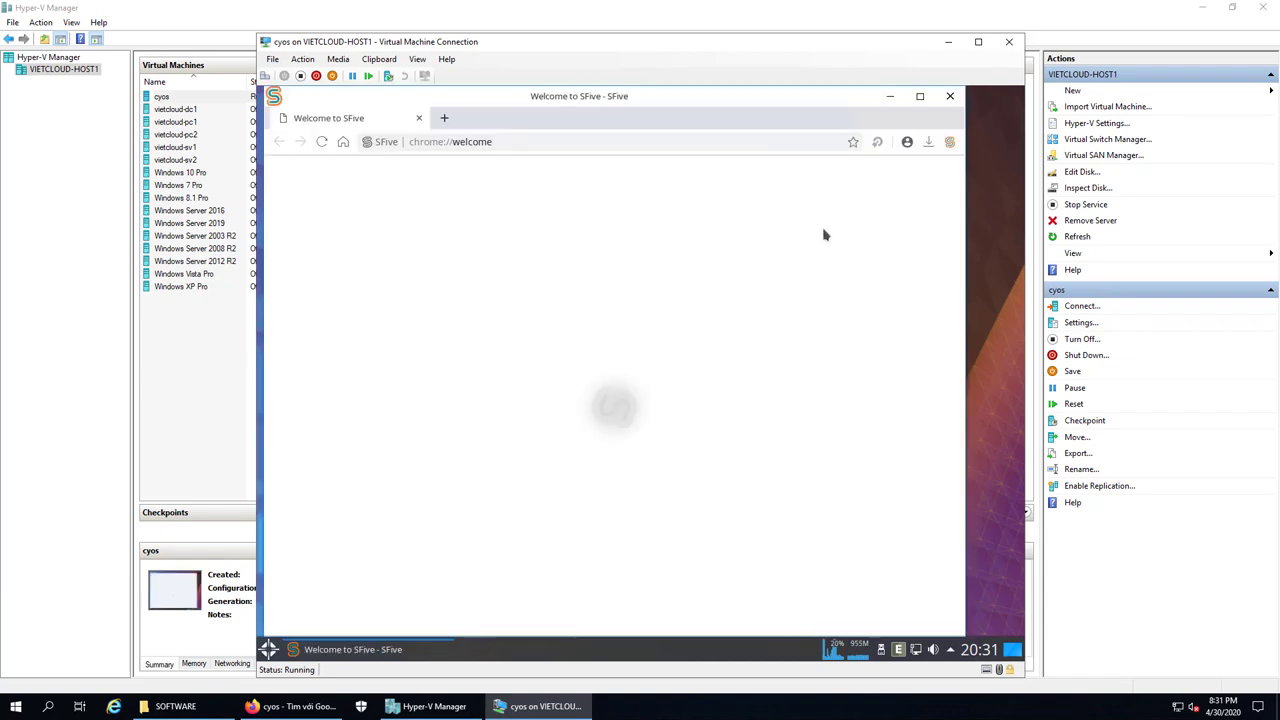
left_click(920, 96)
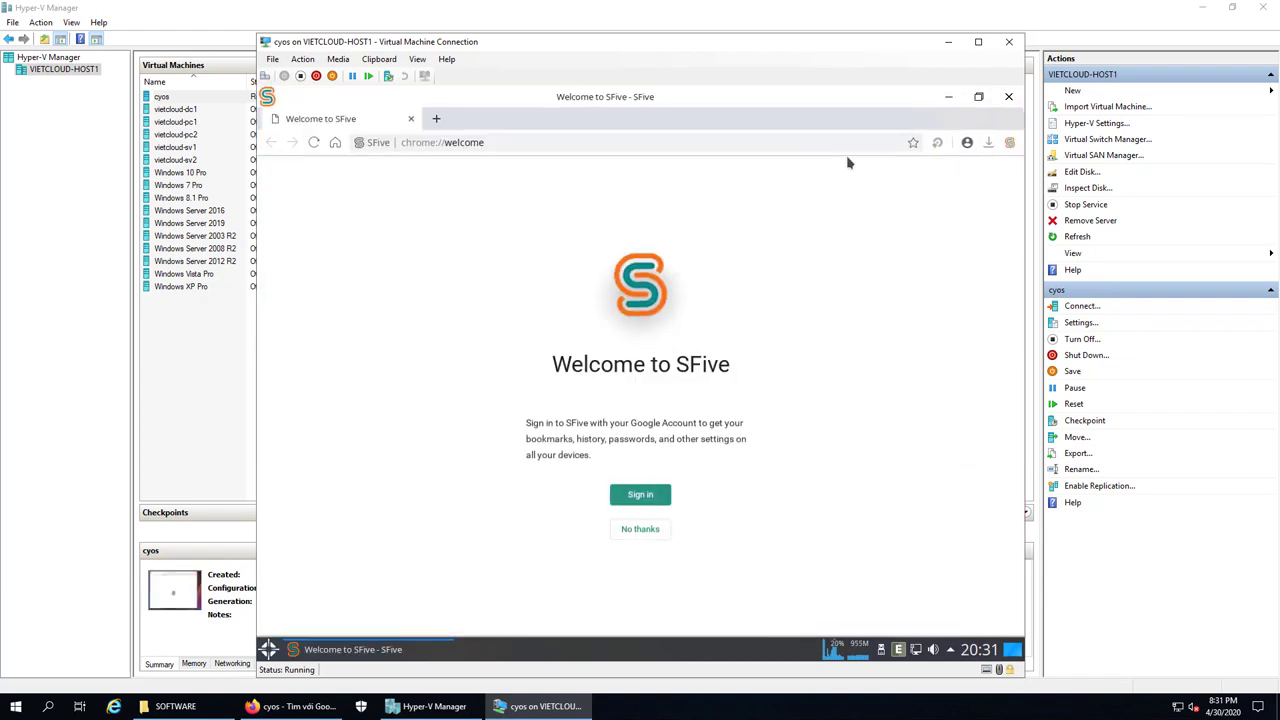
left_click(650, 533)
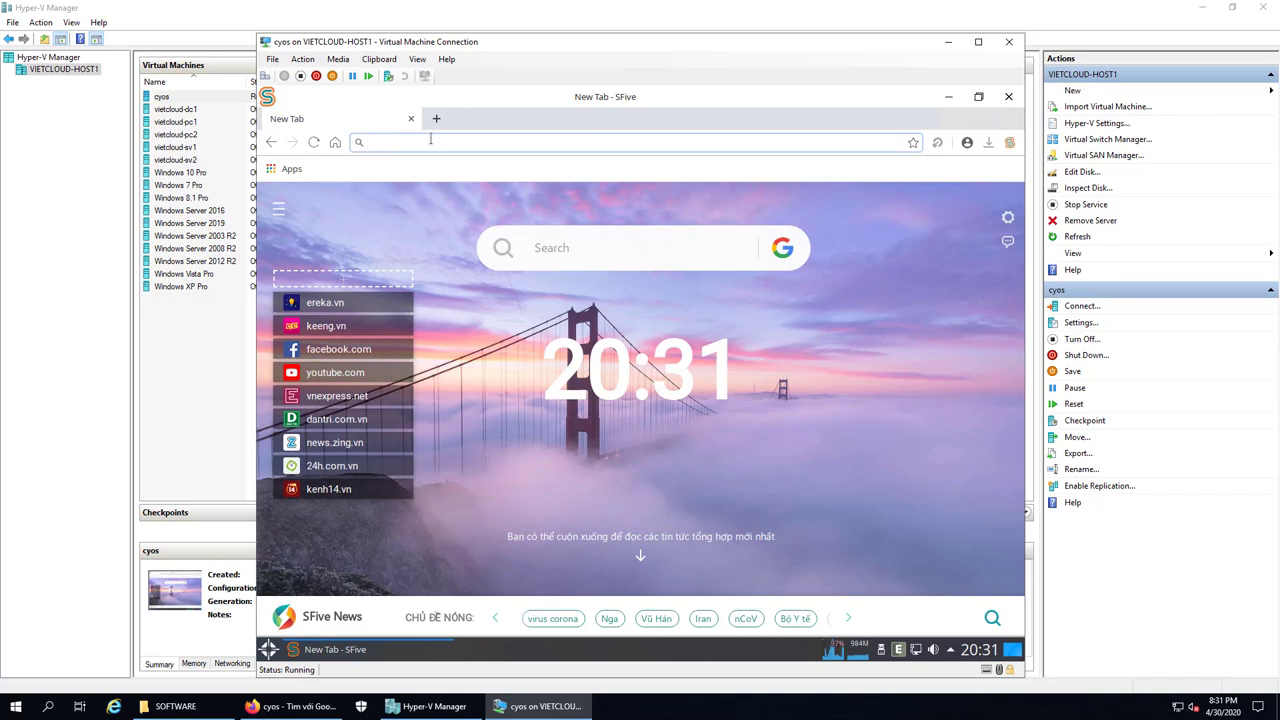
type("you")
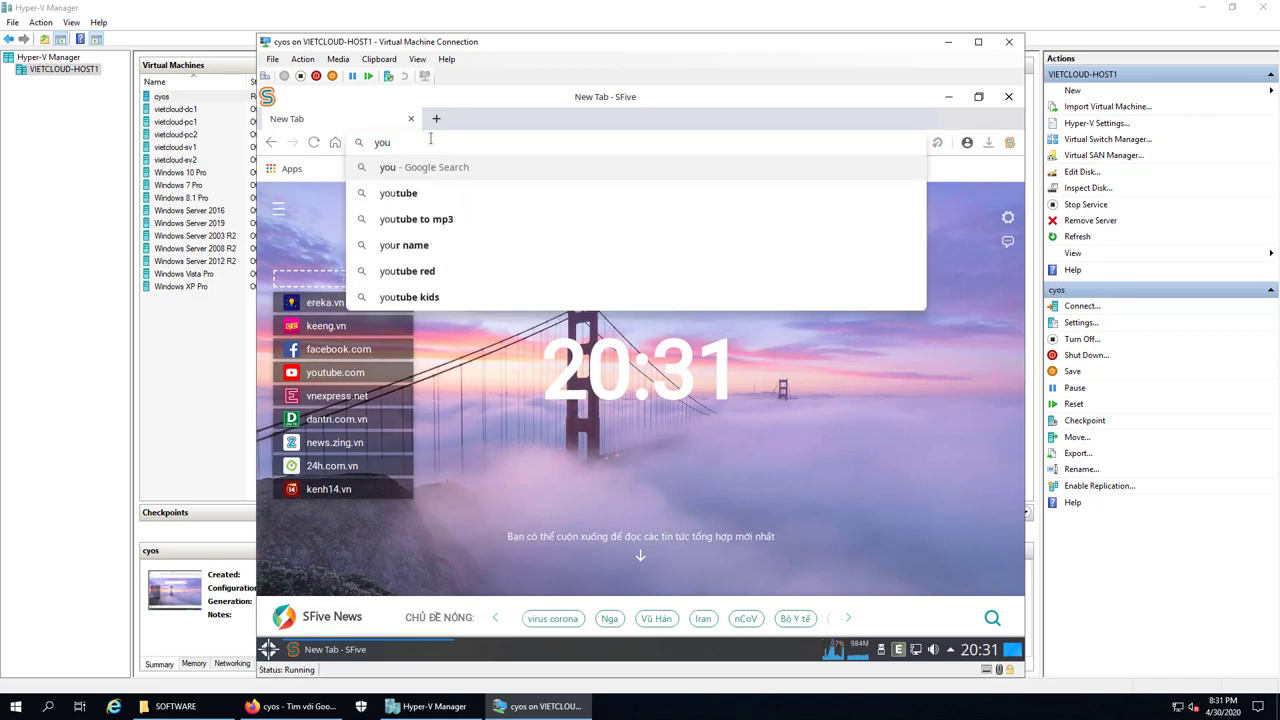
type("tube.com")
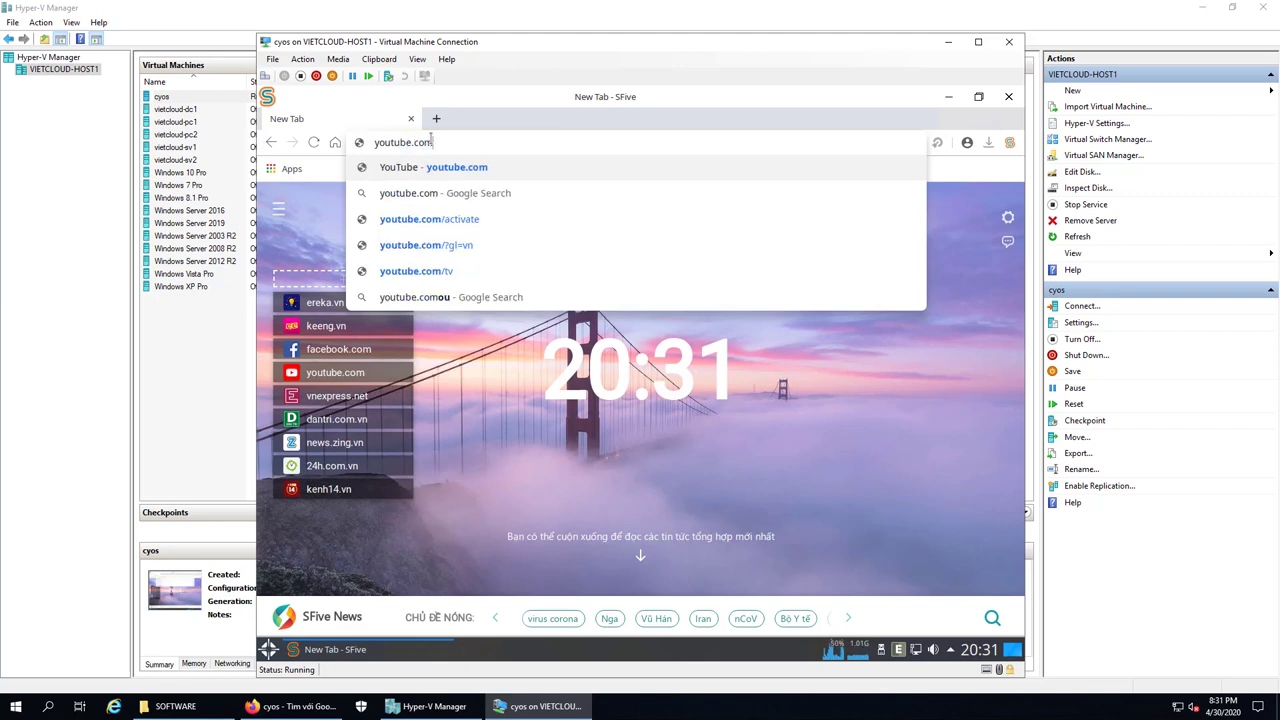
key("Return")
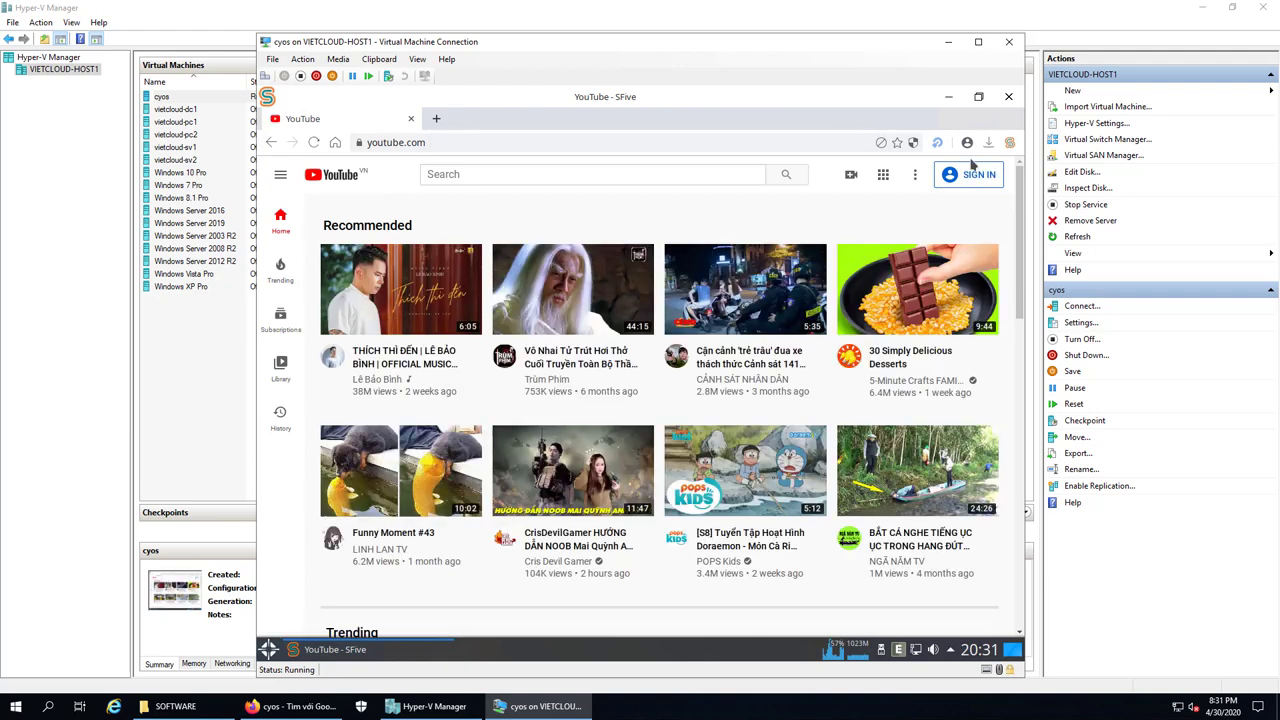
Search YouTube for 'vietcloud', play the latest VIETCLOUD TV NAT video, then close SFive
left_click(512, 172)
type("viet")
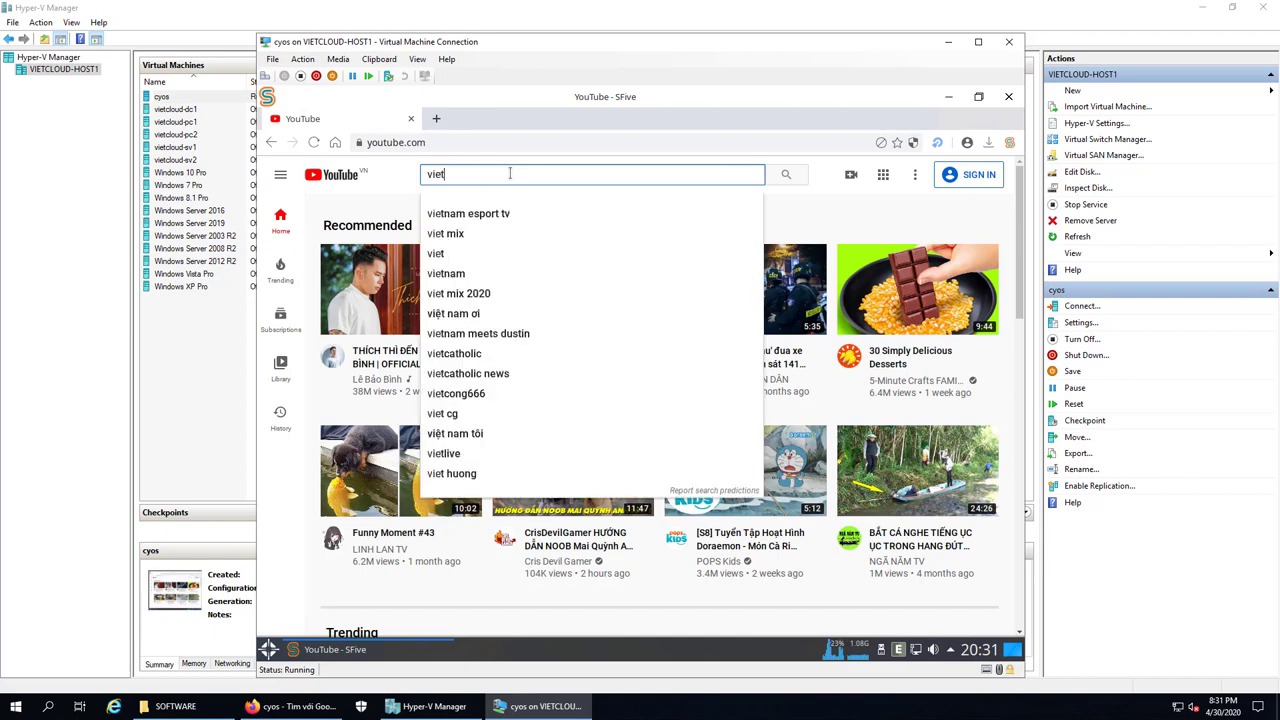
type("cloud")
key("Return")
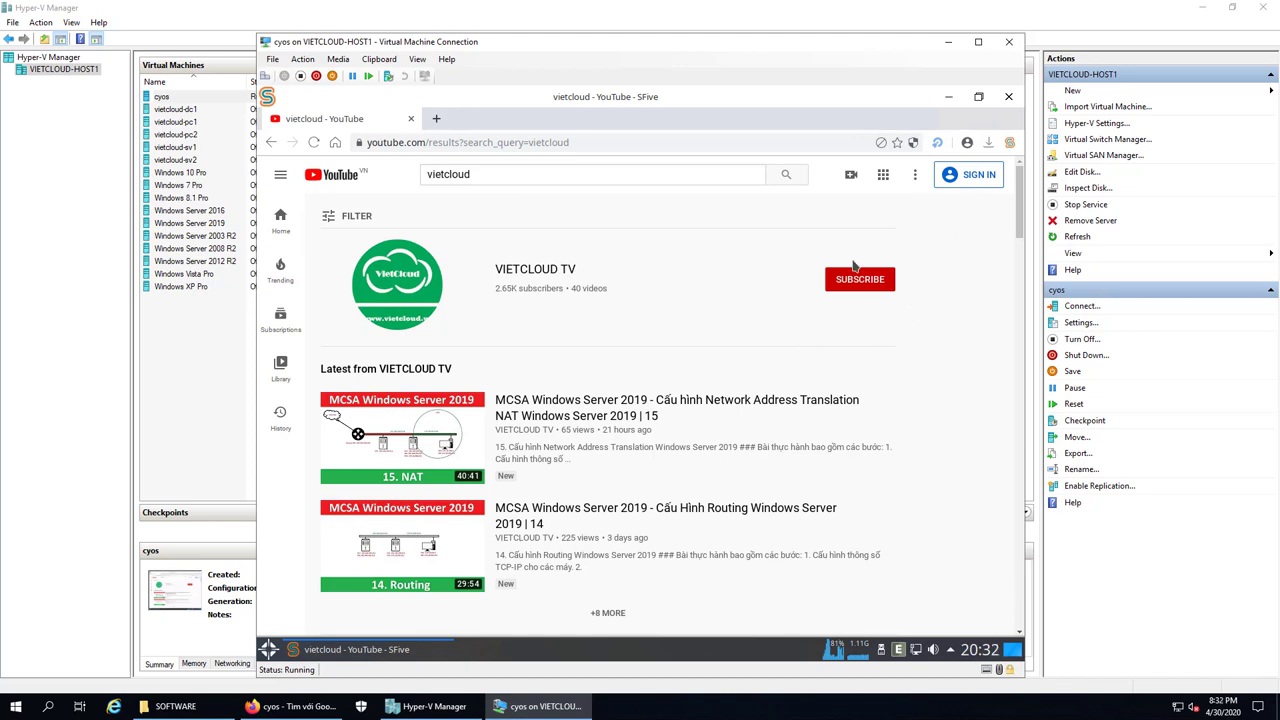
left_click(600, 399)
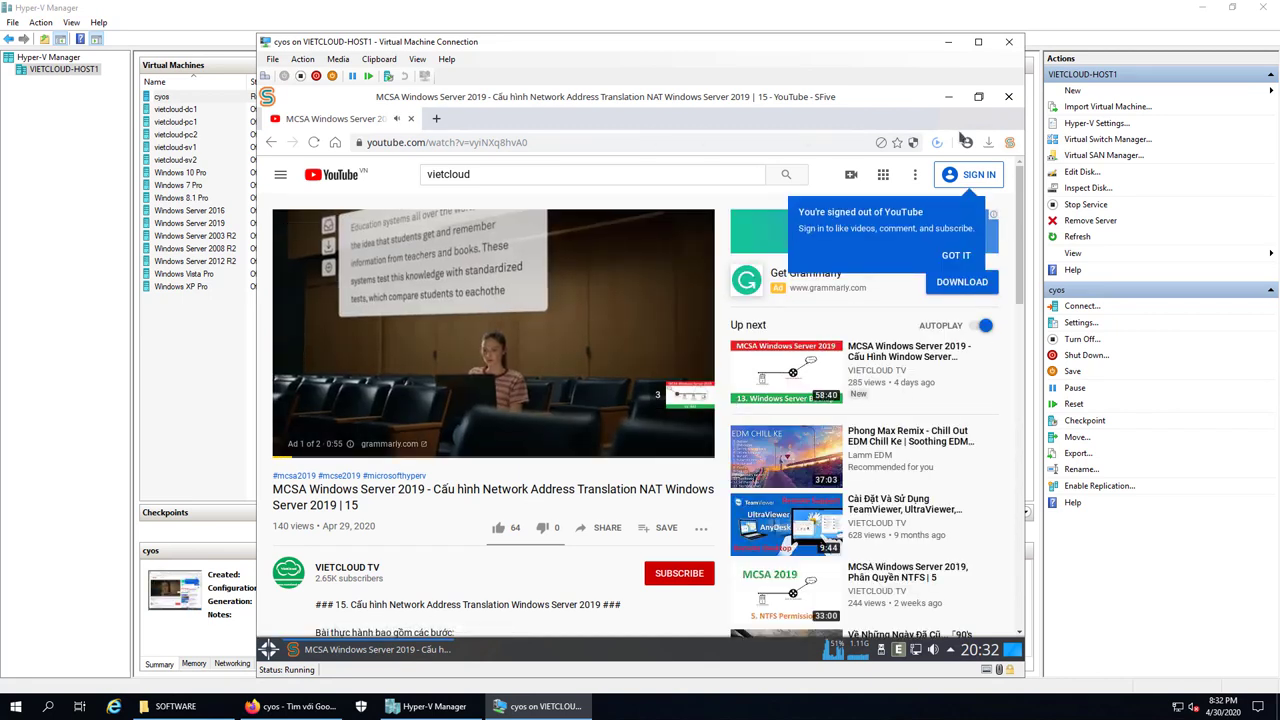
left_click(1009, 97)
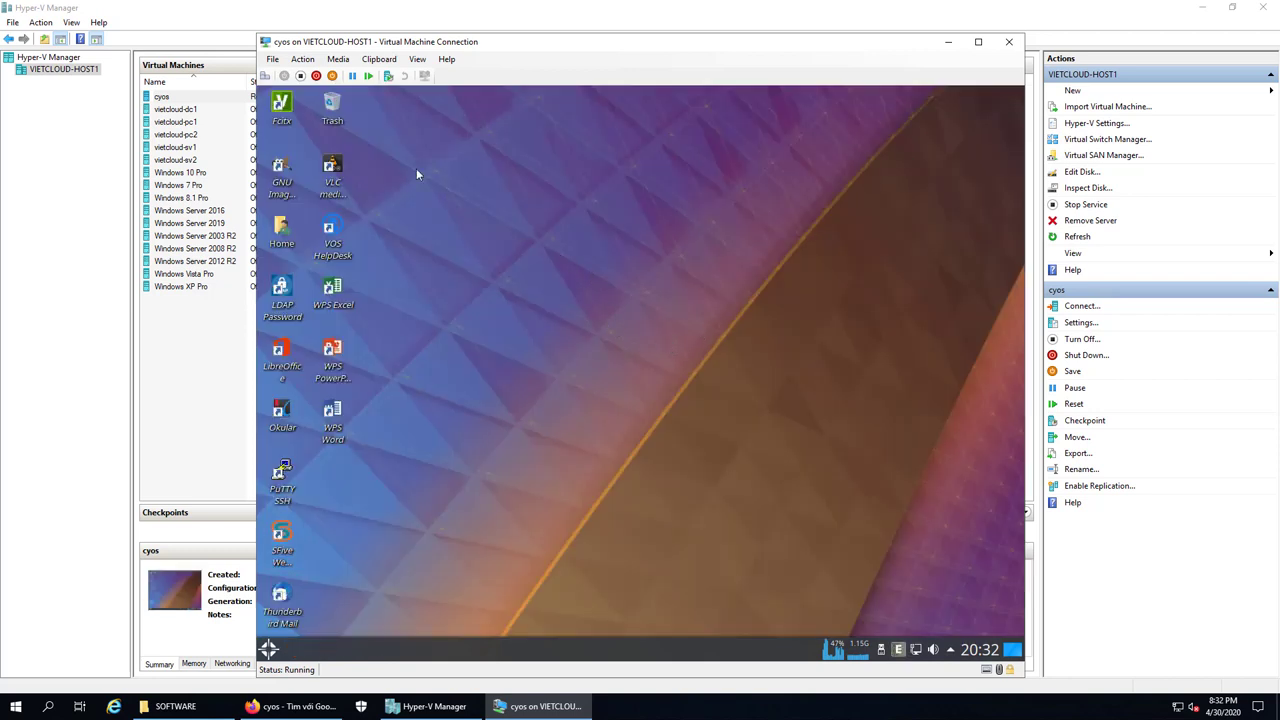
Select the VLC and VOS HelpDesk desktop shortcuts, then clear the desktop selection
left_click(334, 170)
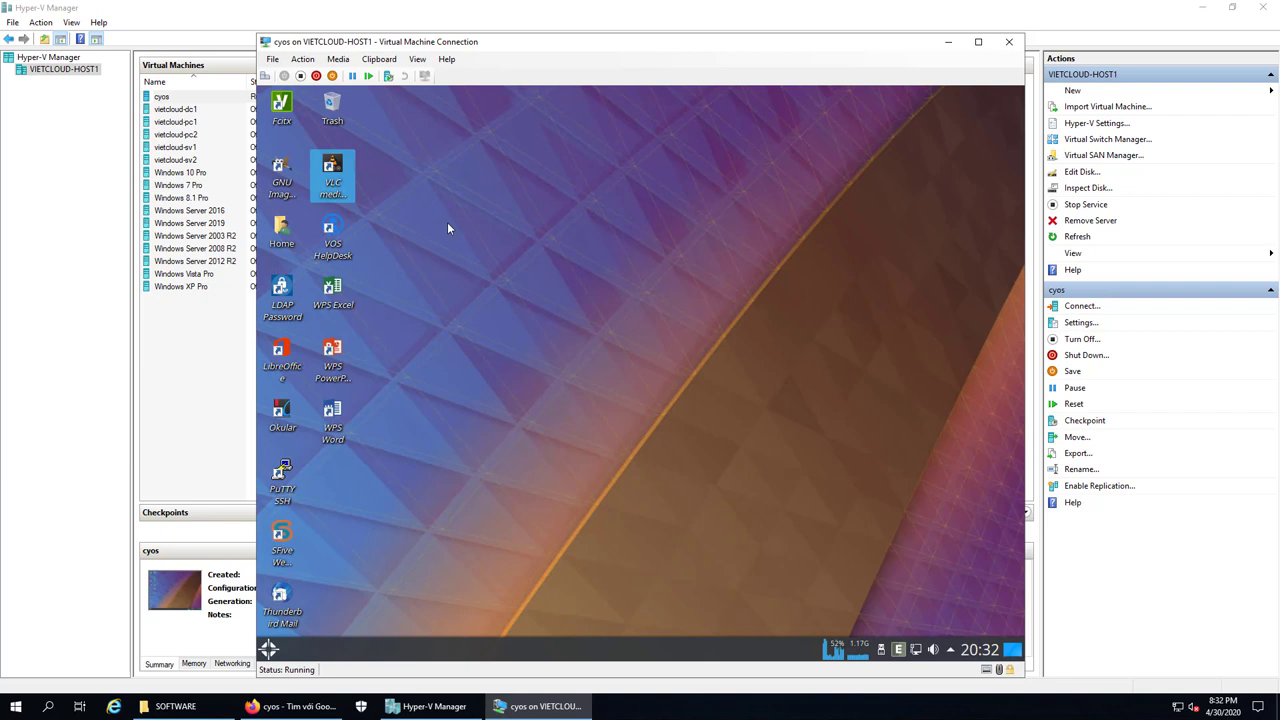
left_click(330, 256)
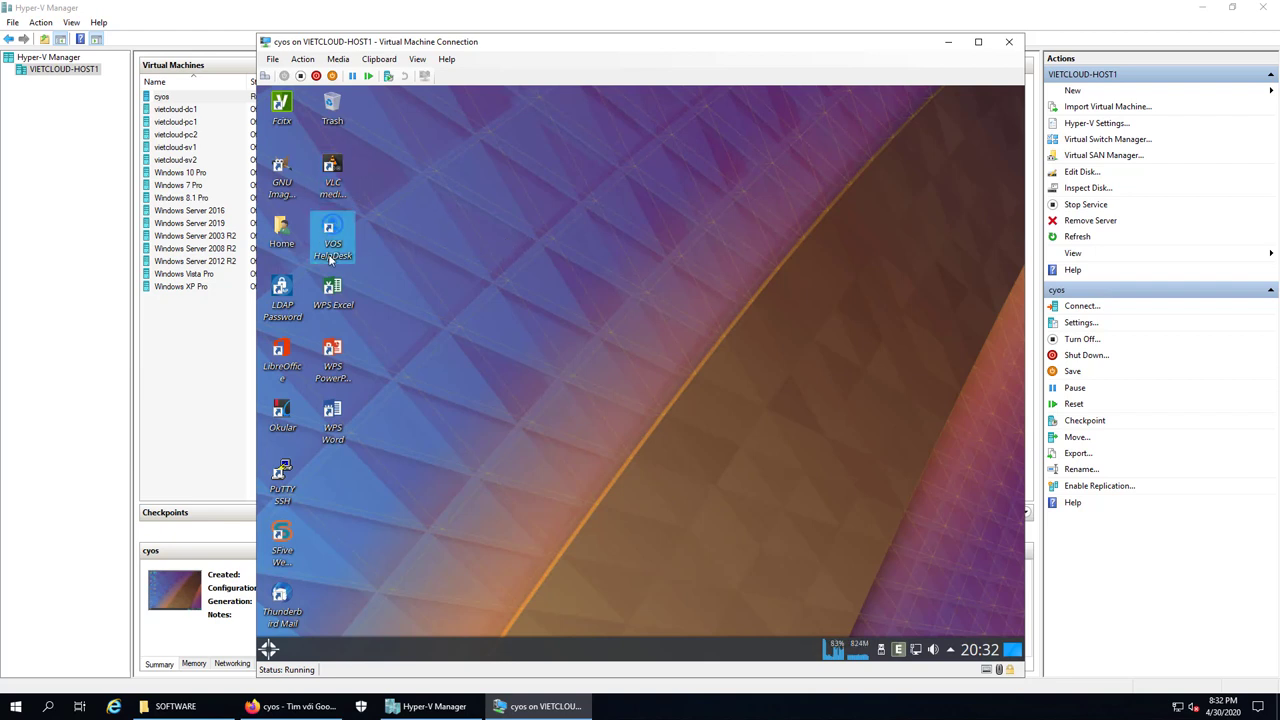
left_click(547, 340)
Open the desktop wallpaper settings, cancel without changes, and dismiss the 'Did you know?' popup
right_click(600, 288)
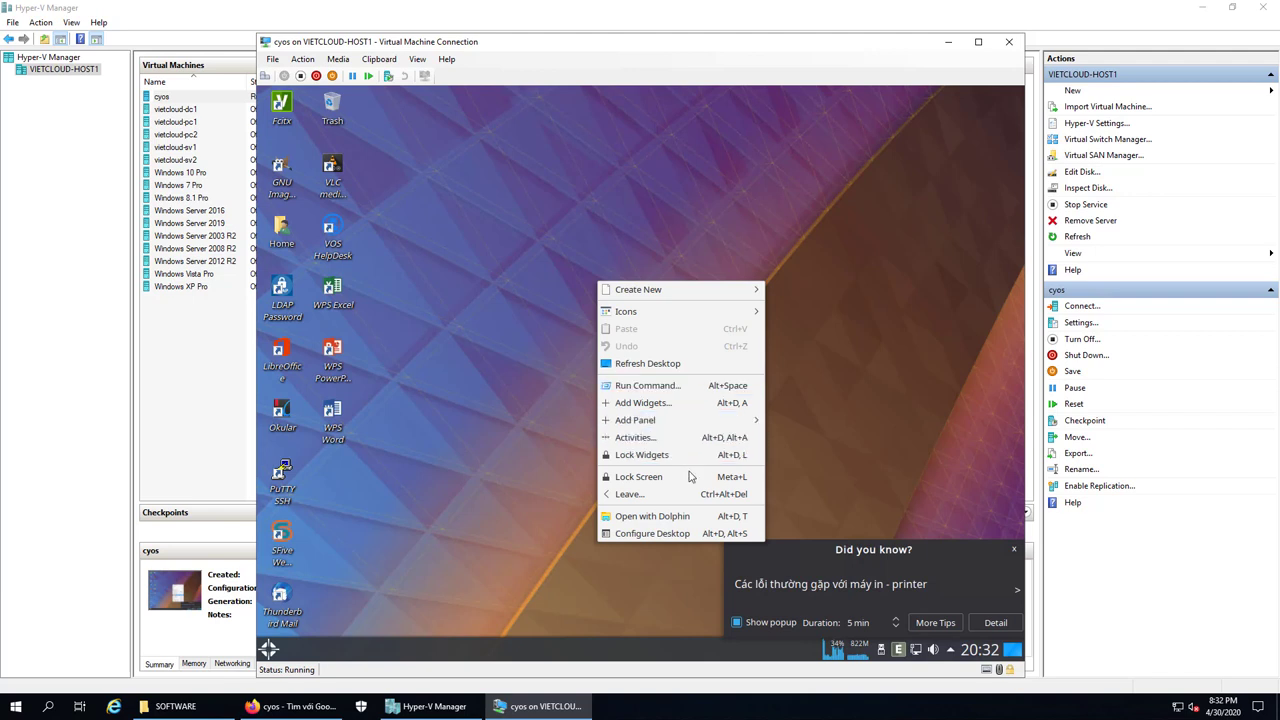
left_click(672, 536)
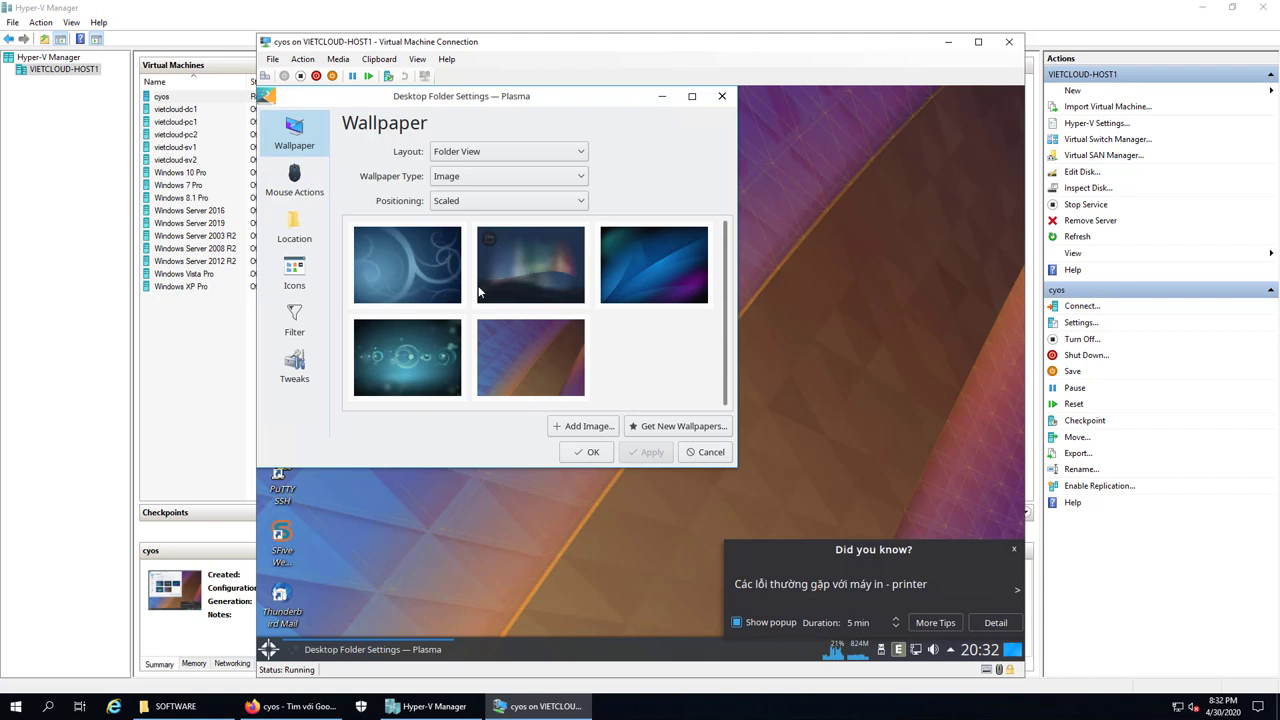
left_click(710, 454)
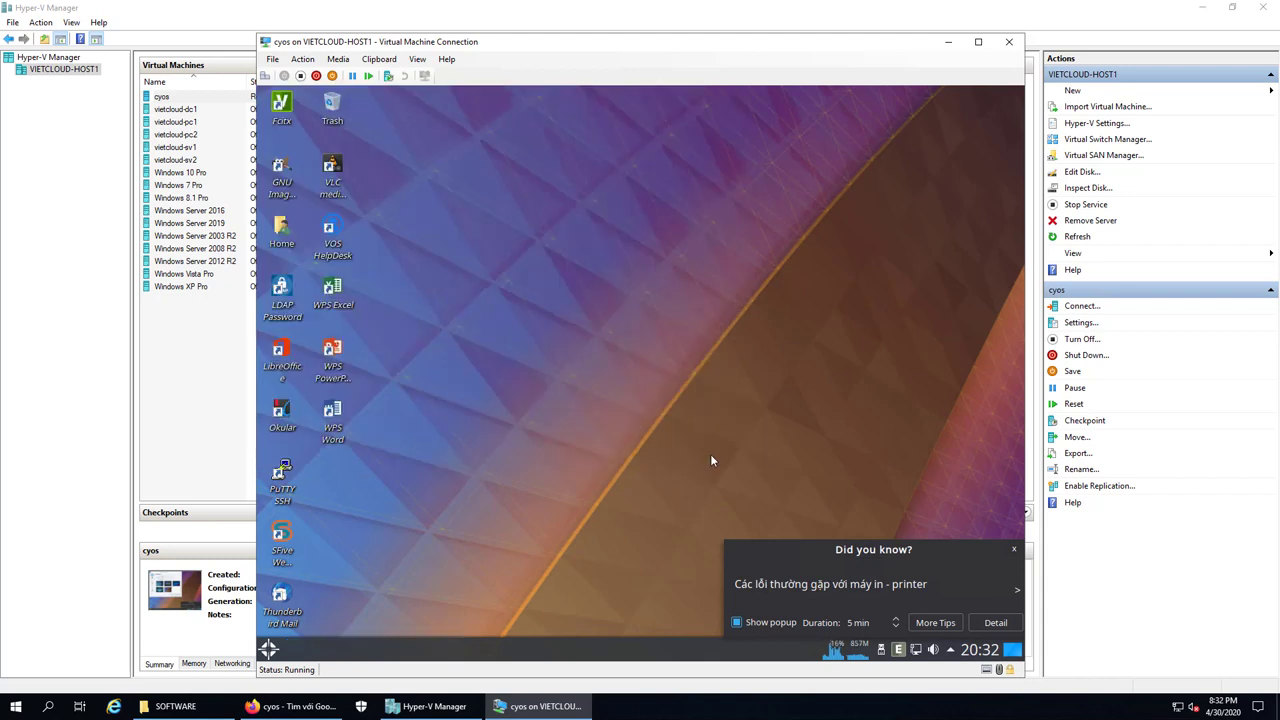
left_click(1015, 551)
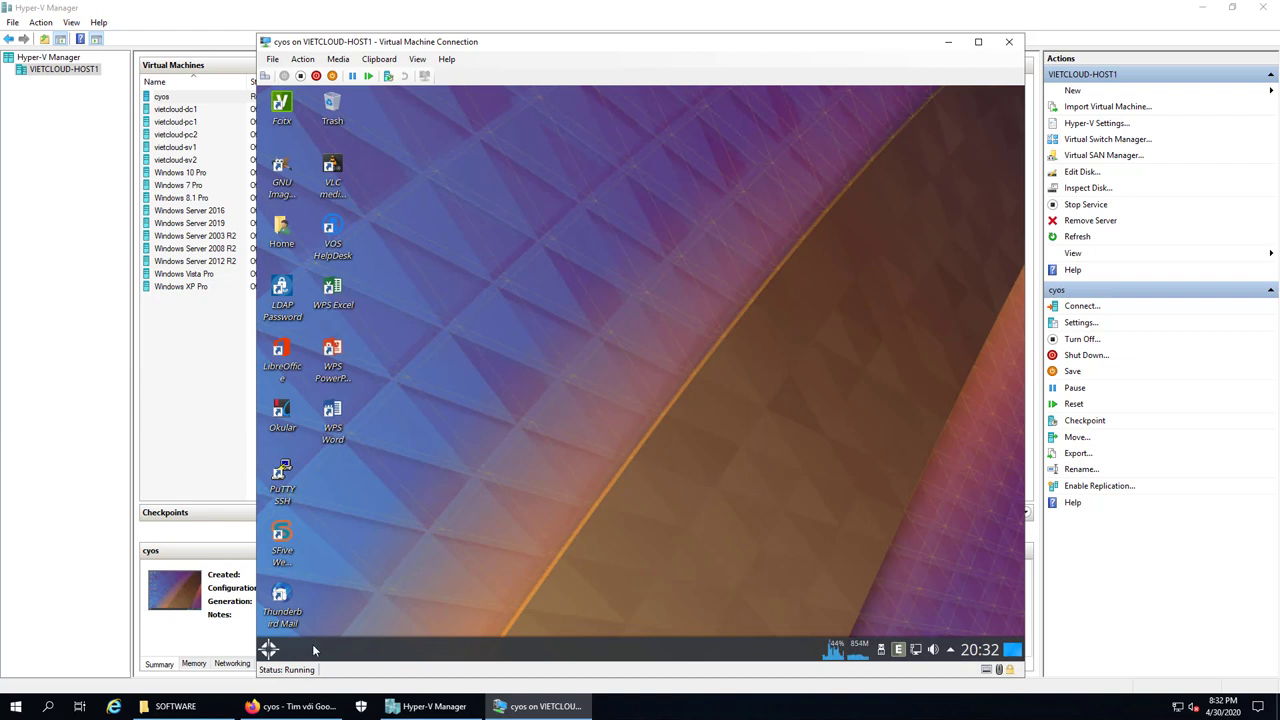
Open Run Command from the desktop menu, close KRunner, then open the Kickoff application launcher
right_click(537, 508)
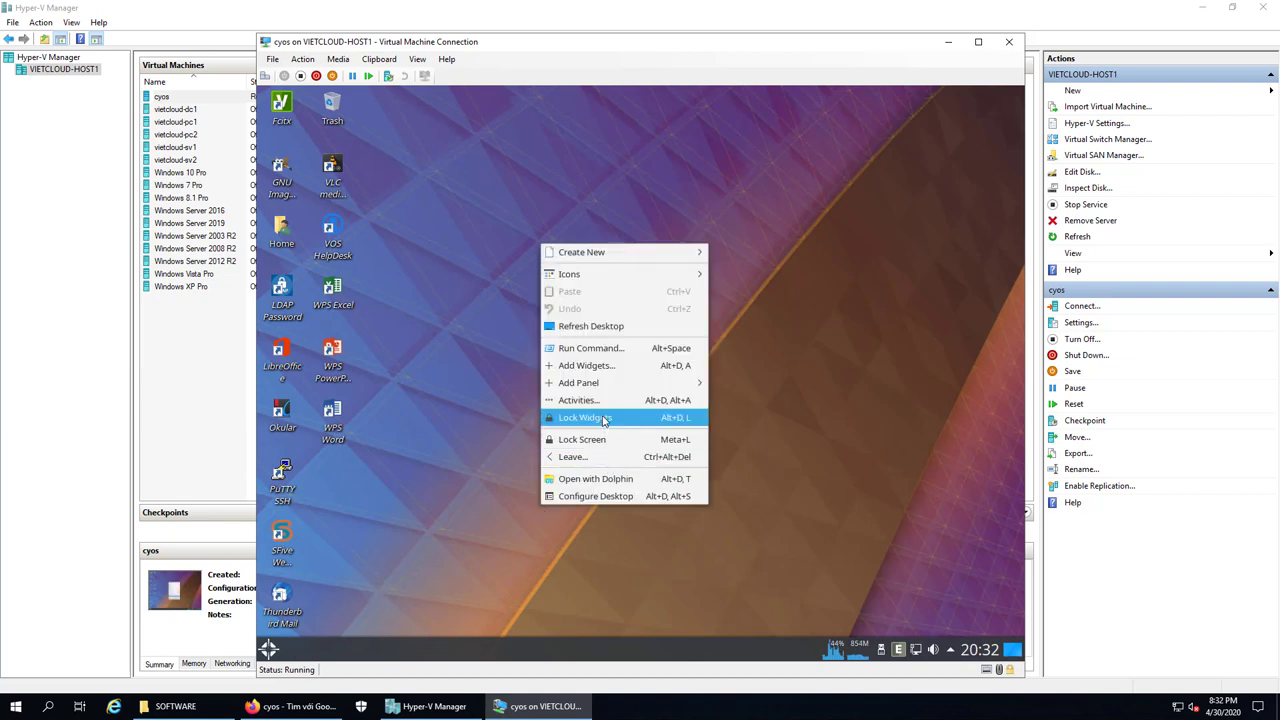
mouse_move(620, 385)
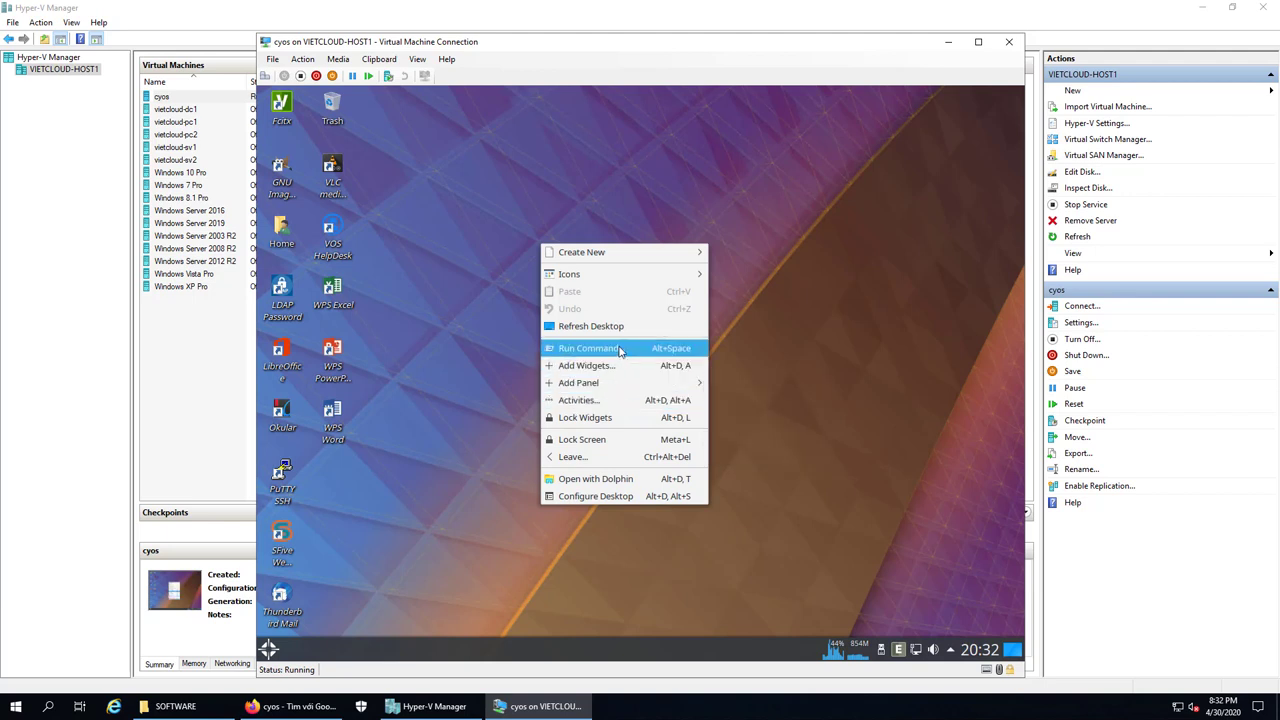
left_click(620, 348)
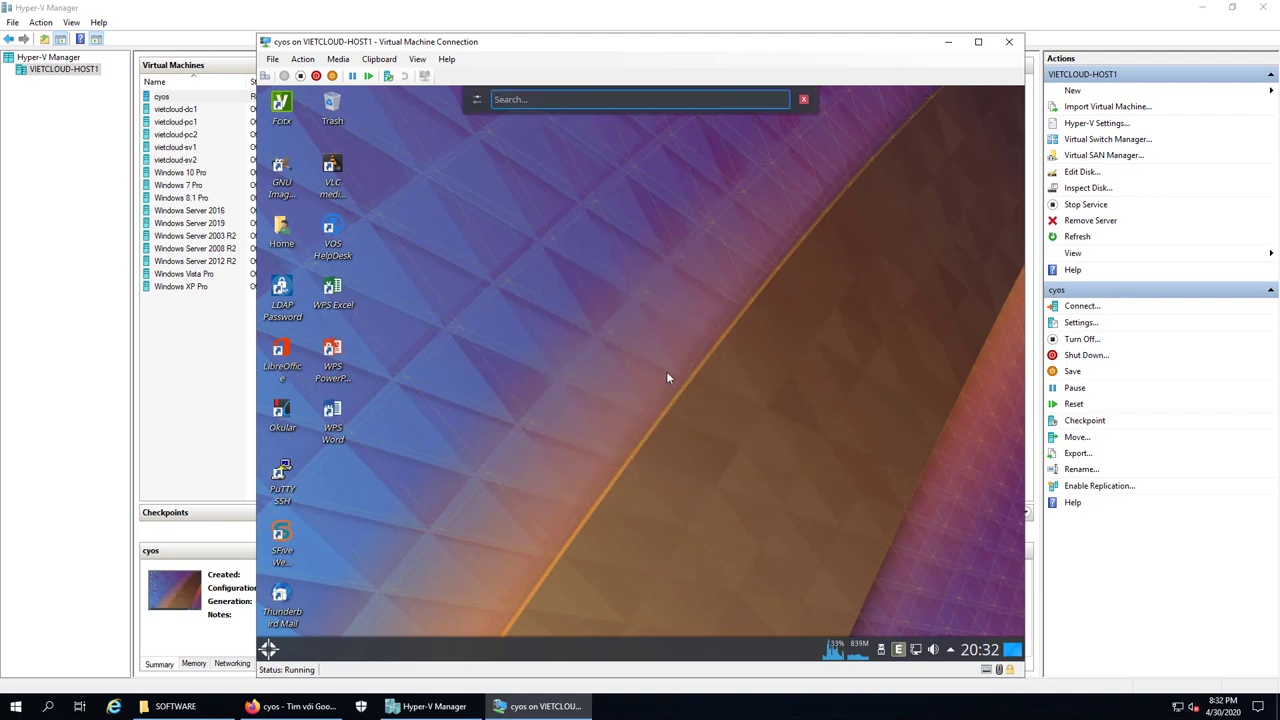
left_click(764, 250)
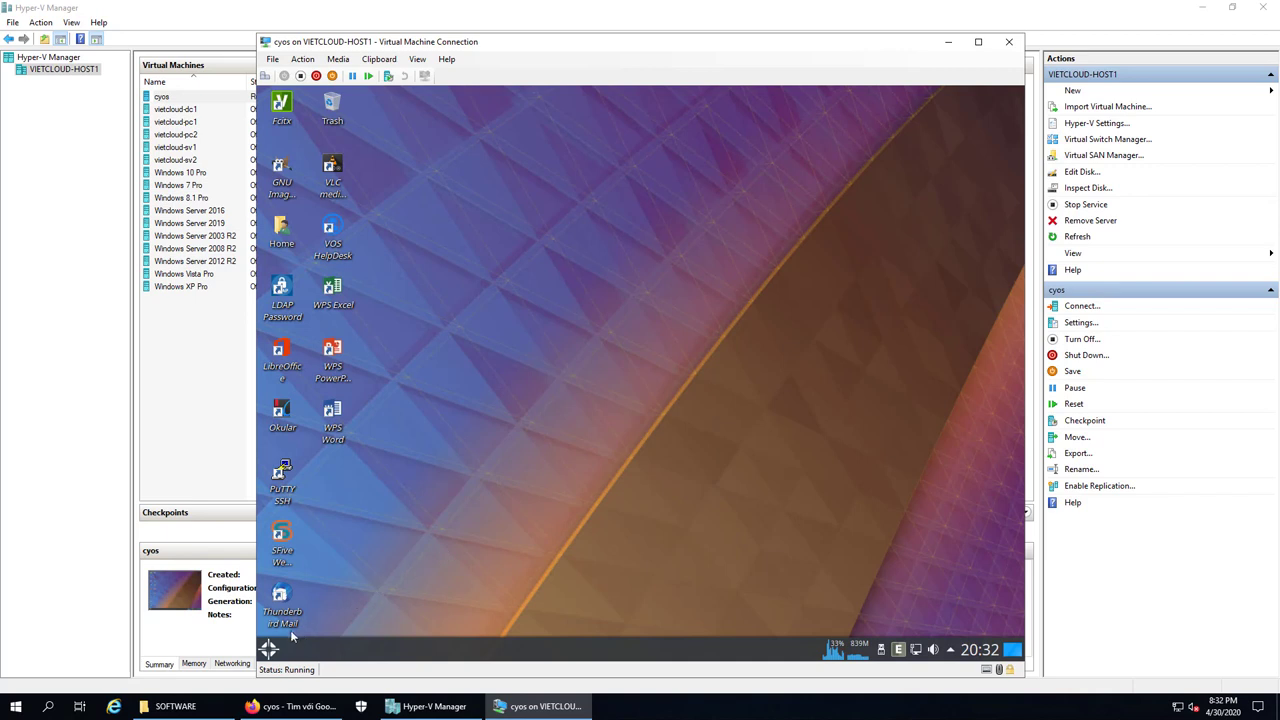
left_click(272, 648)
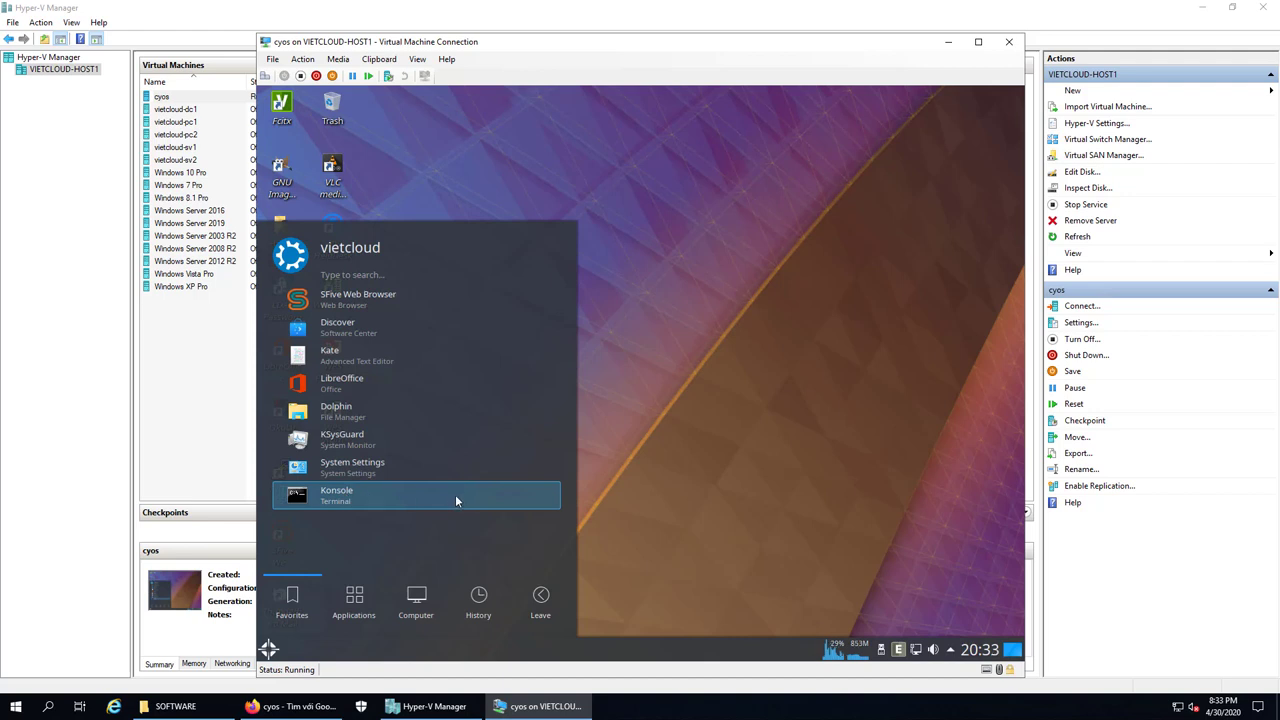
Browse the Education, Graphics, Internet and Multimedia application categories in the launcher
left_click(356, 620)
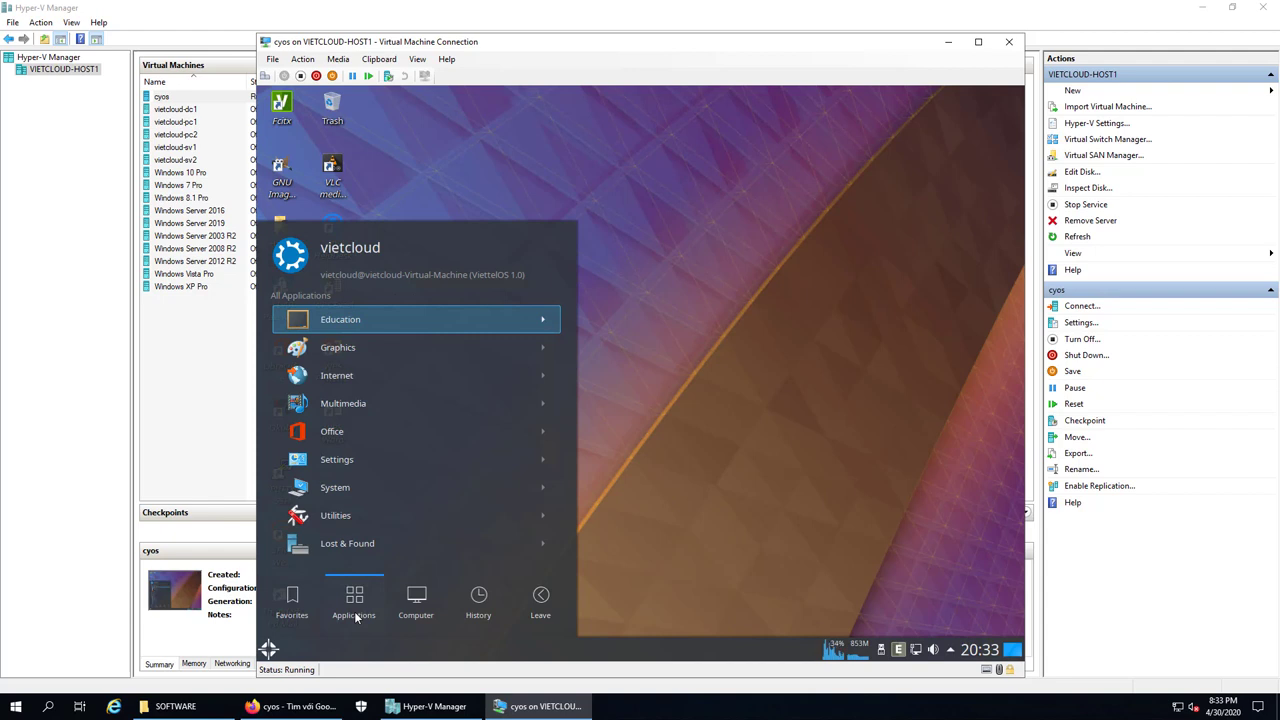
left_click(348, 322)
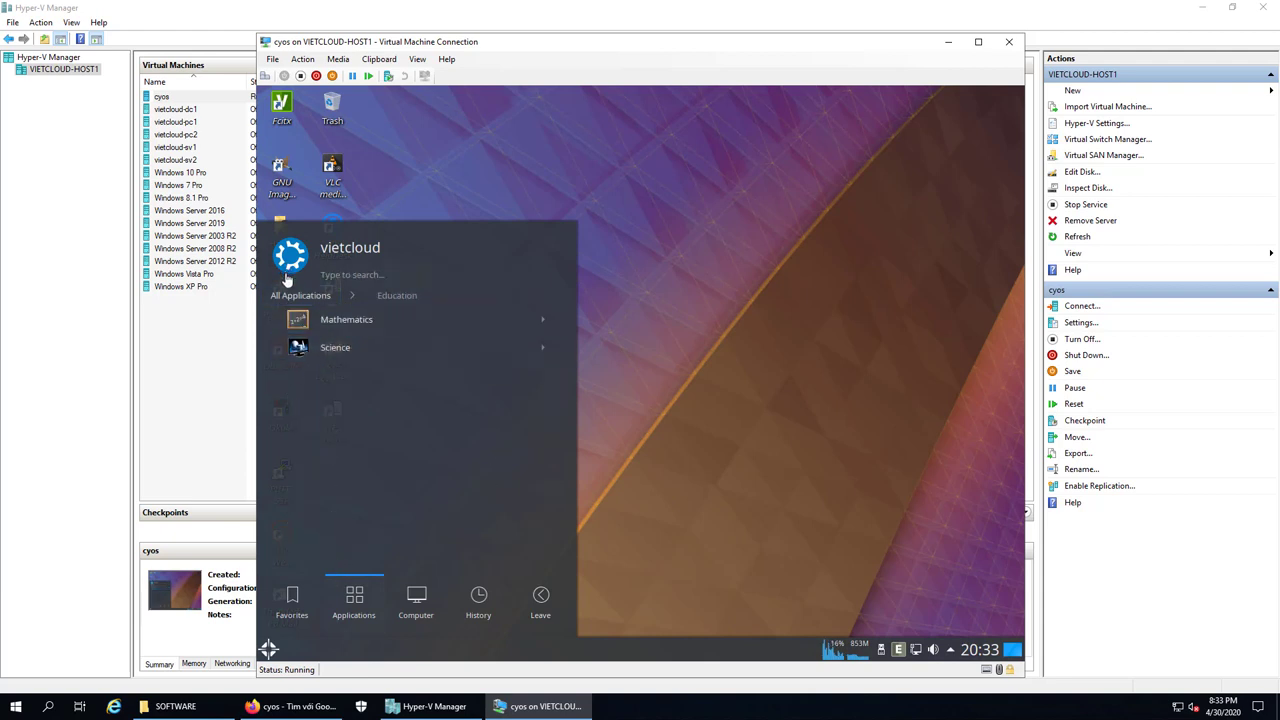
left_click(293, 298)
left_click(344, 349)
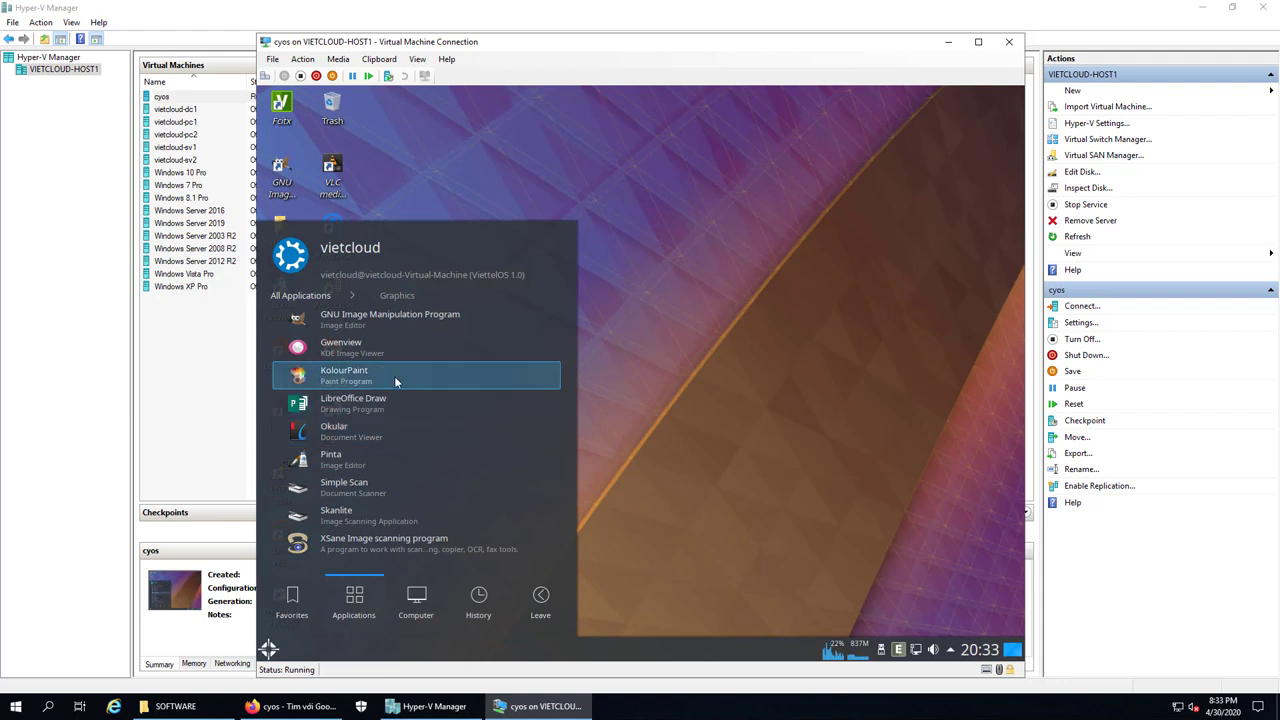
left_click(304, 296)
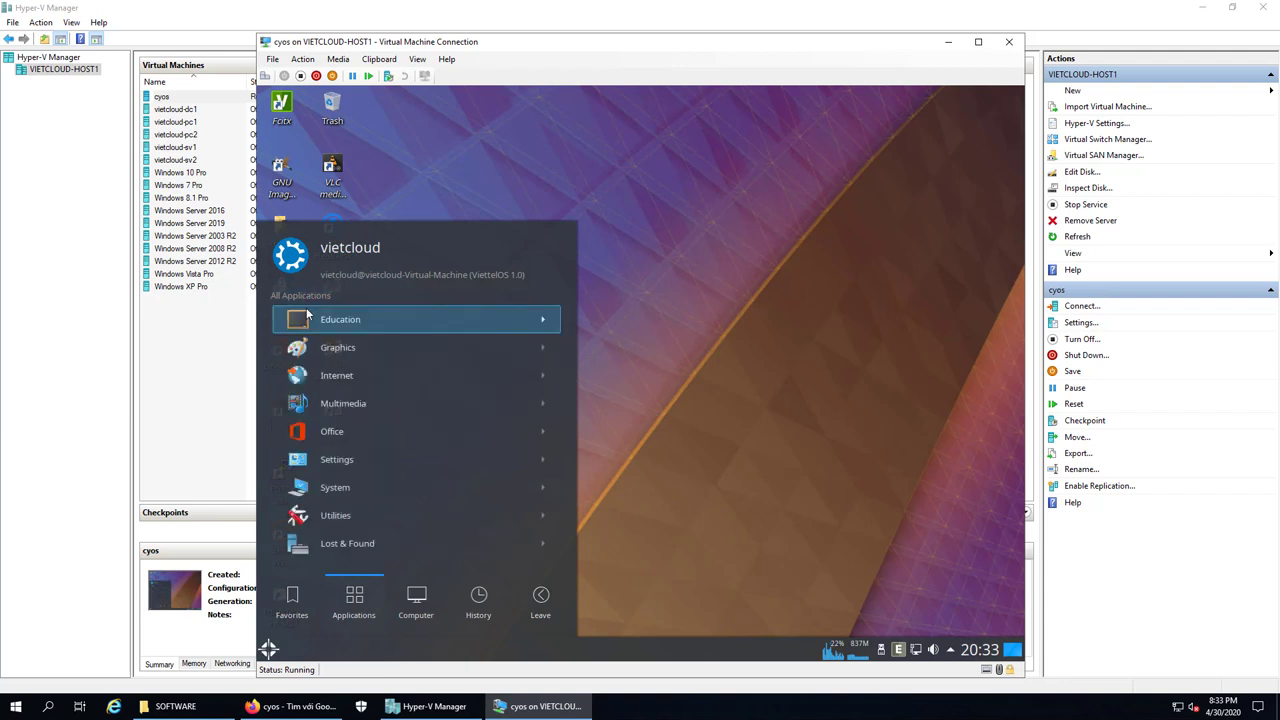
left_click(335, 374)
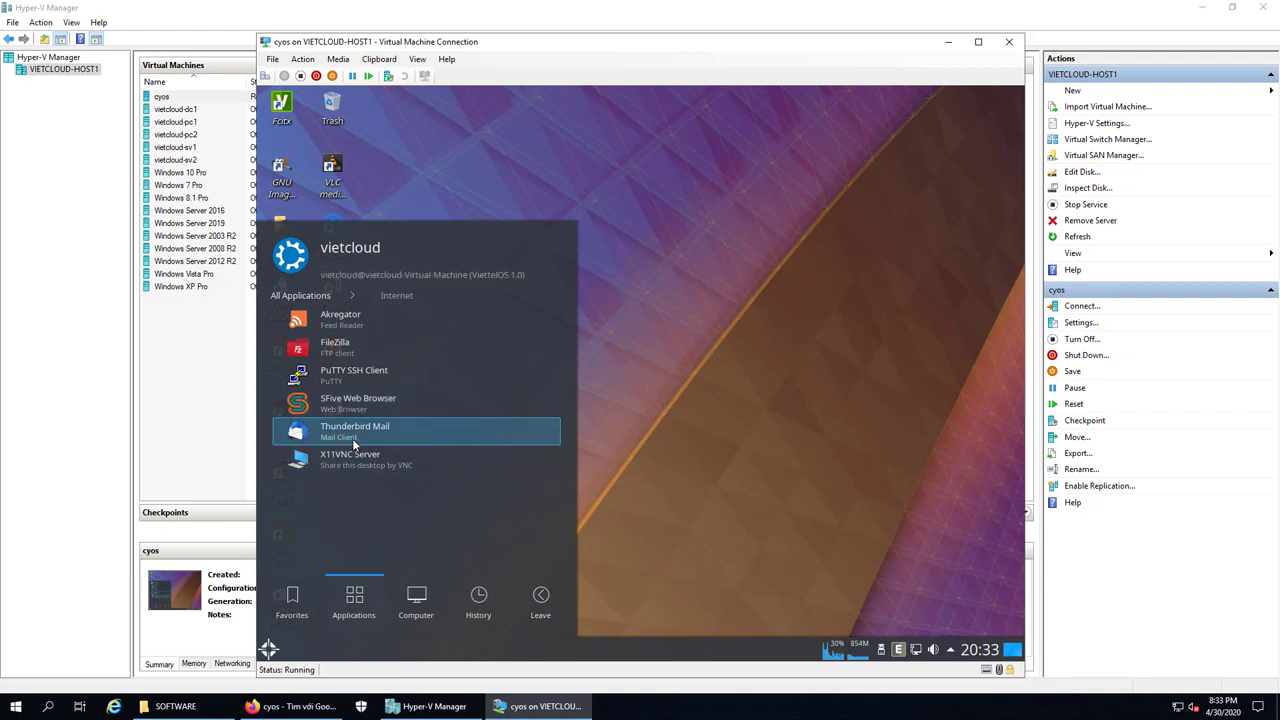
left_click(296, 297)
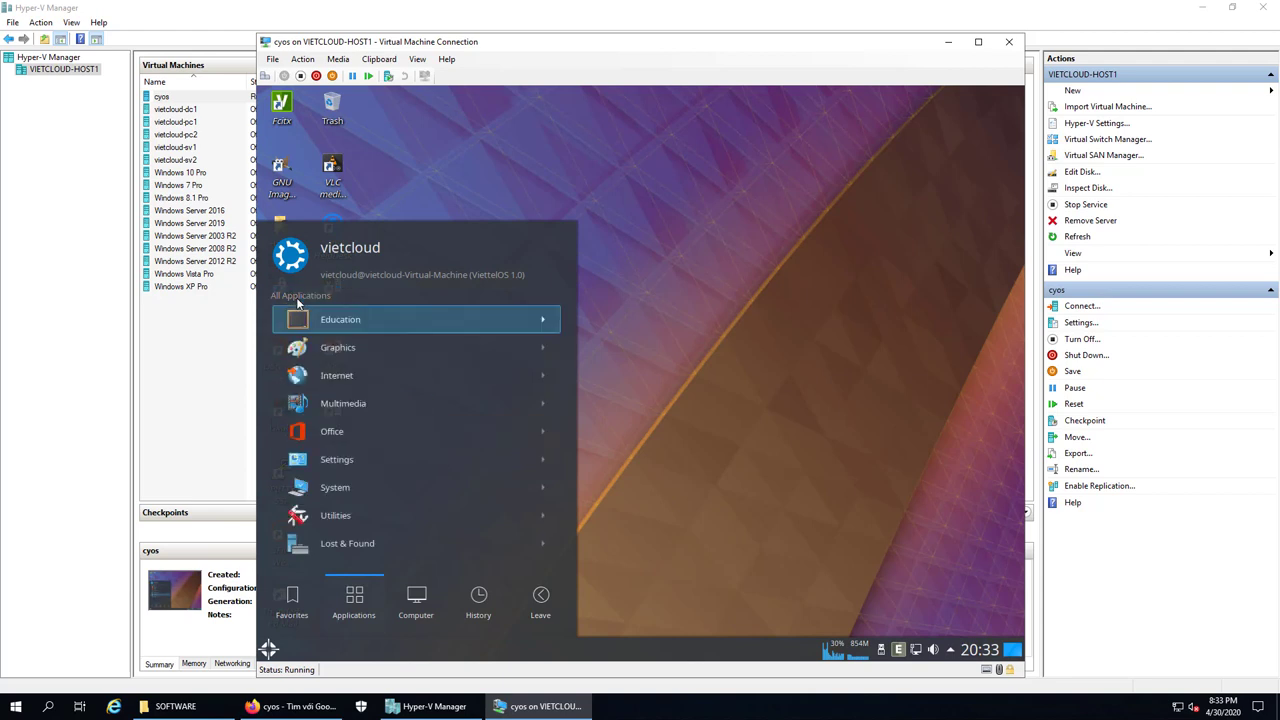
left_click(337, 406)
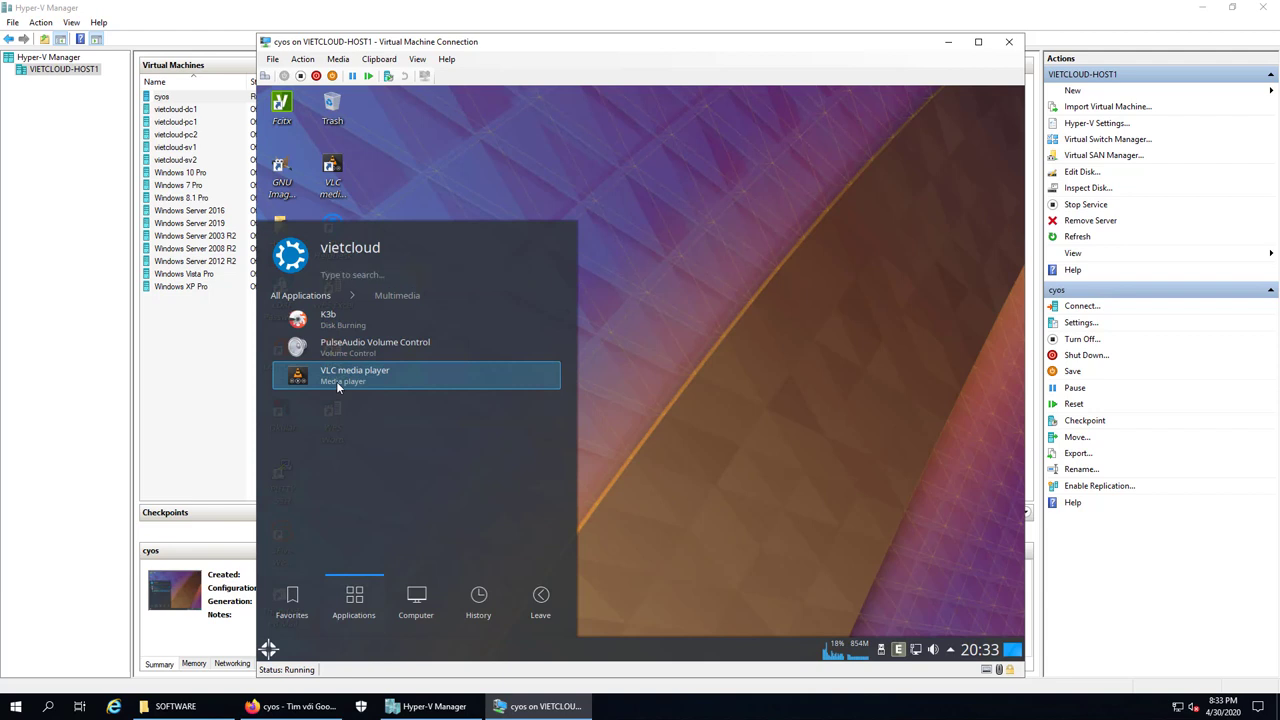
left_click(318, 299)
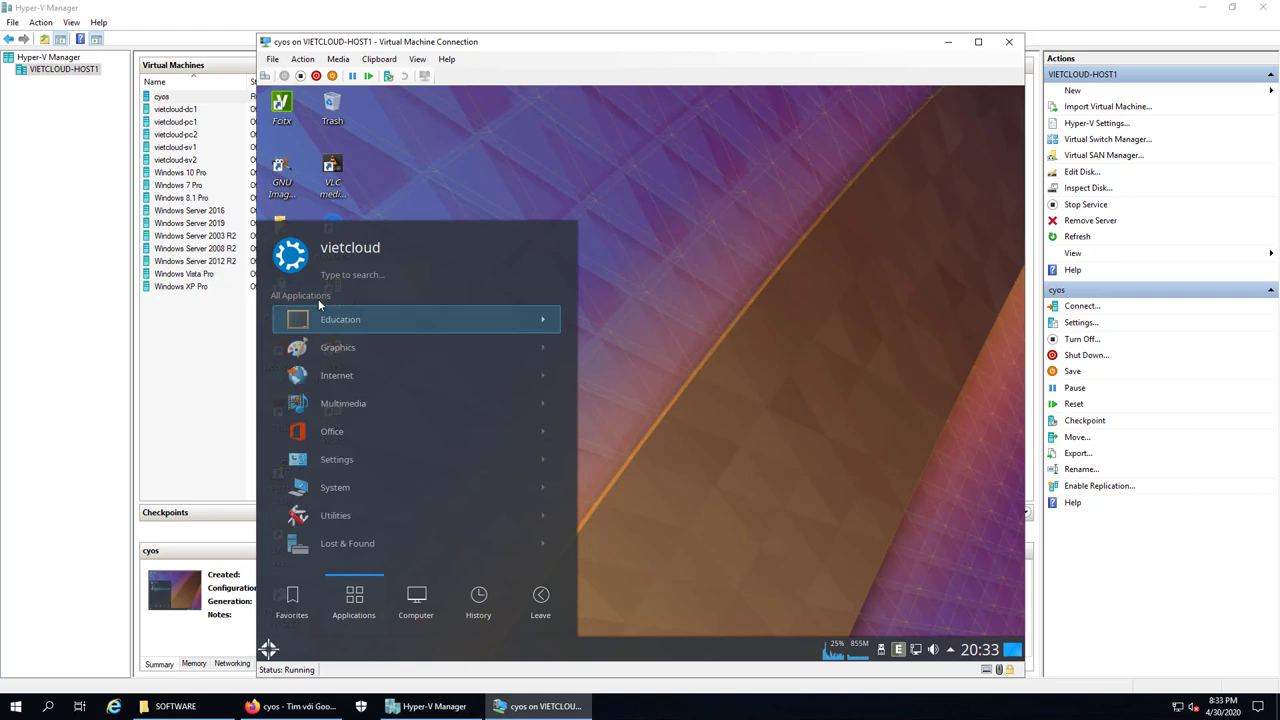
Look through the Office, Settings and System application categories
left_click(330, 434)
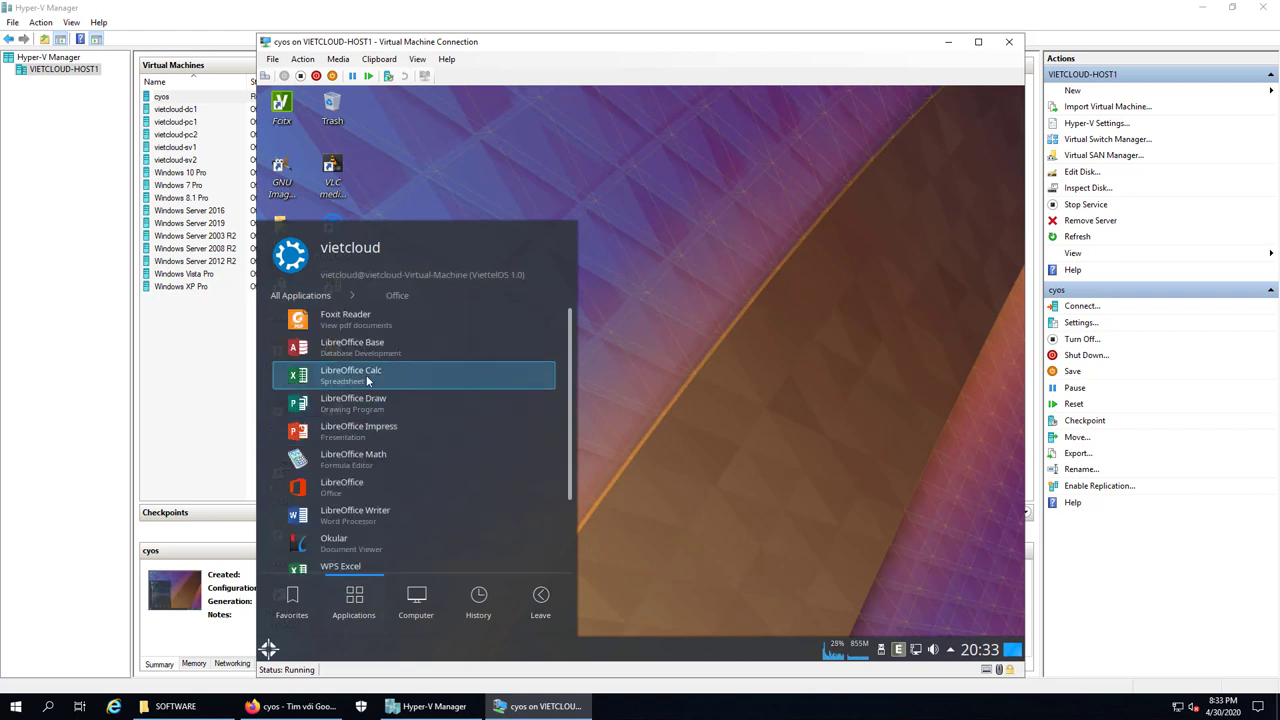
scroll(384, 421, "down", 2)
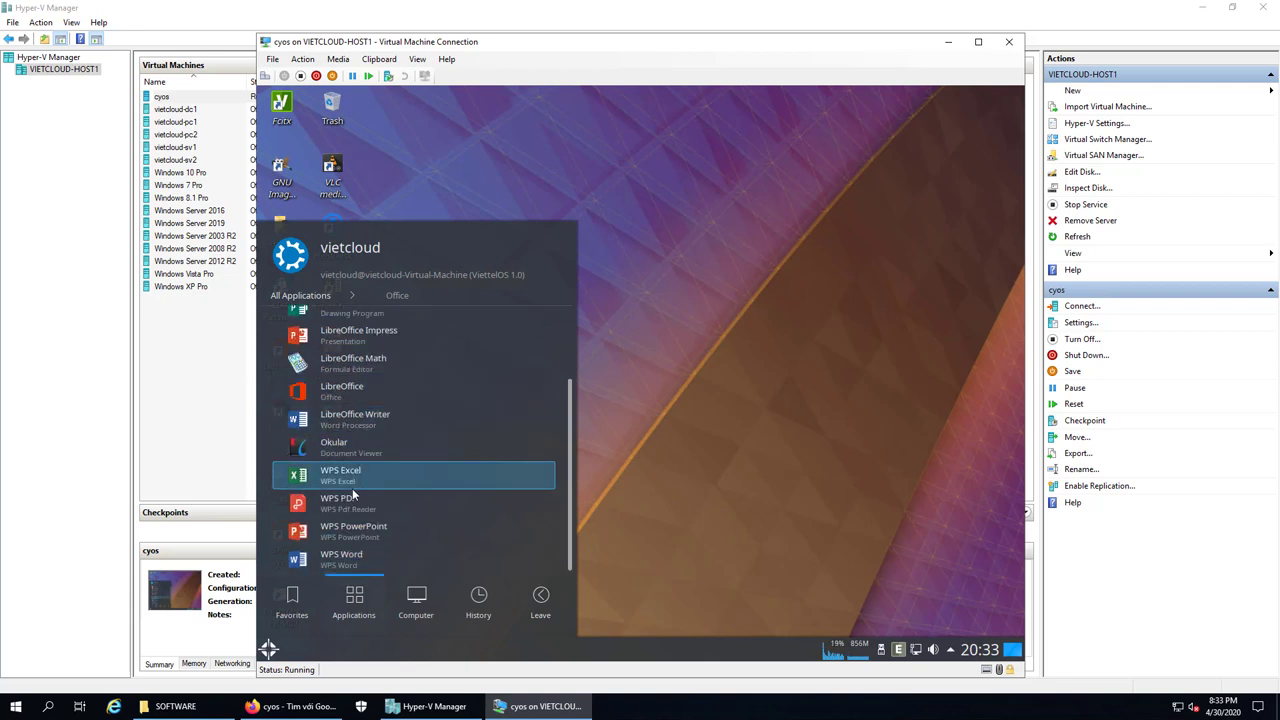
left_click(301, 295)
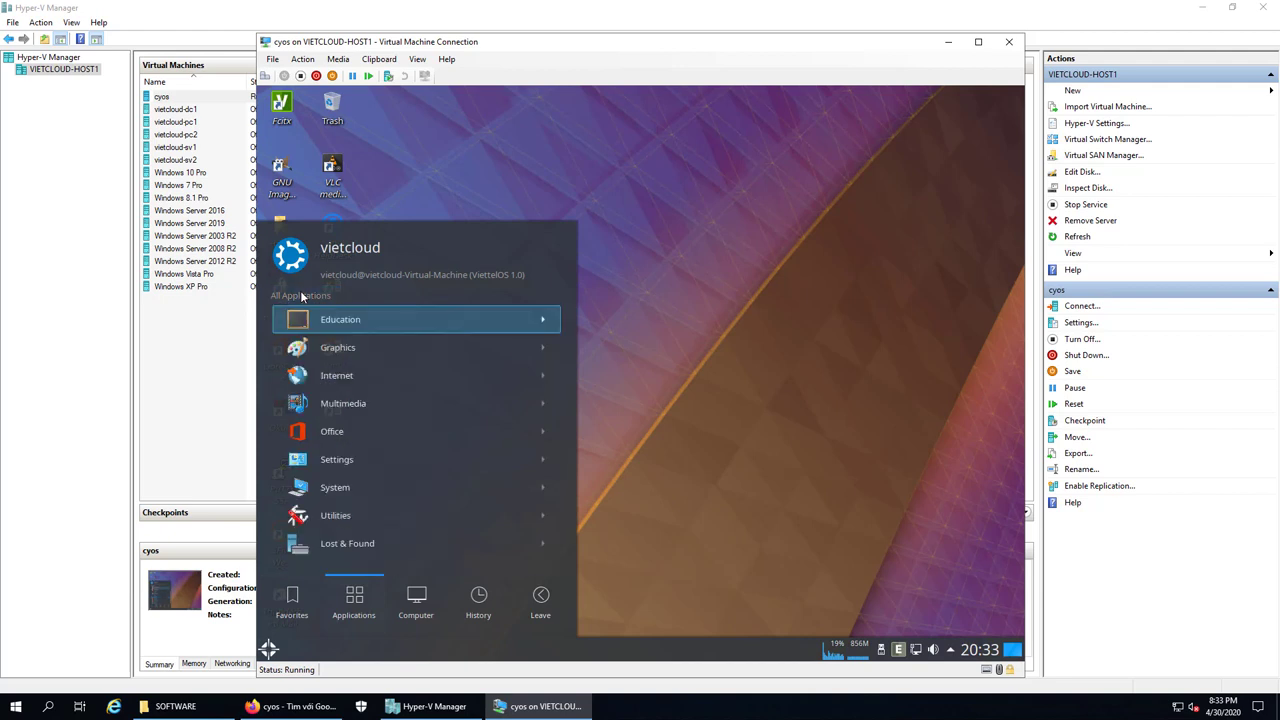
left_click(332, 460)
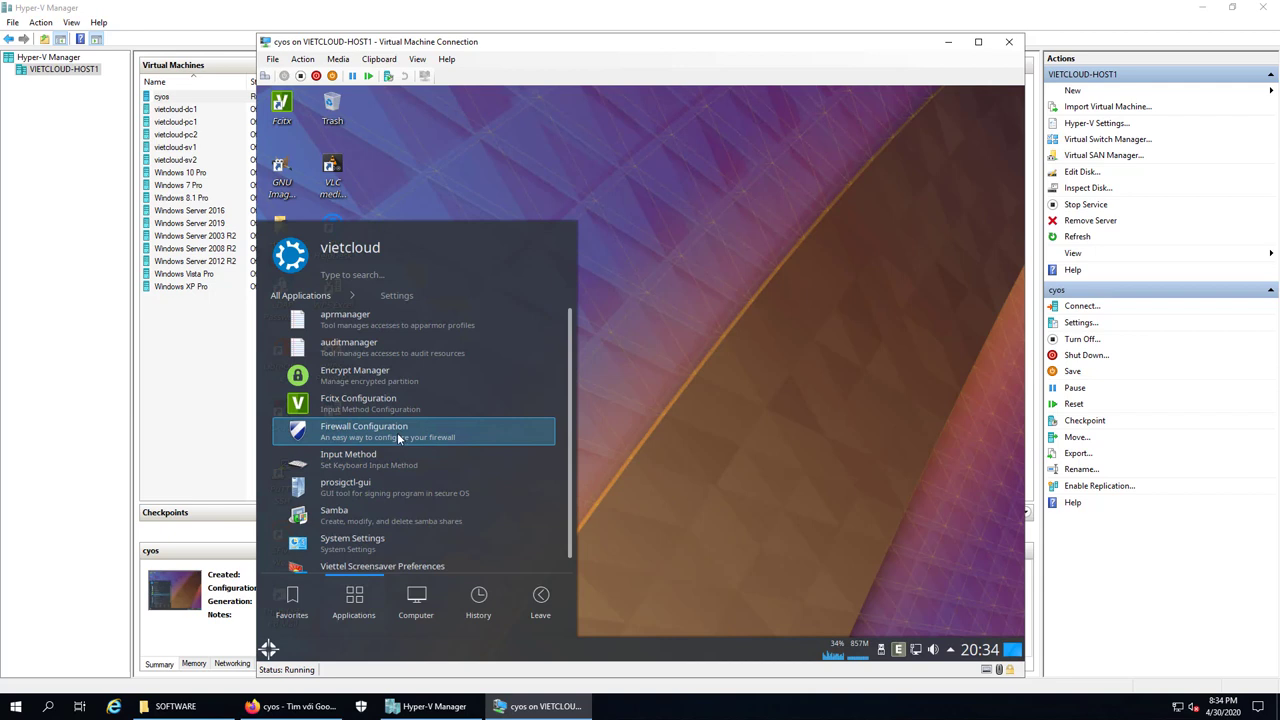
scroll(369, 511, "down", 1)
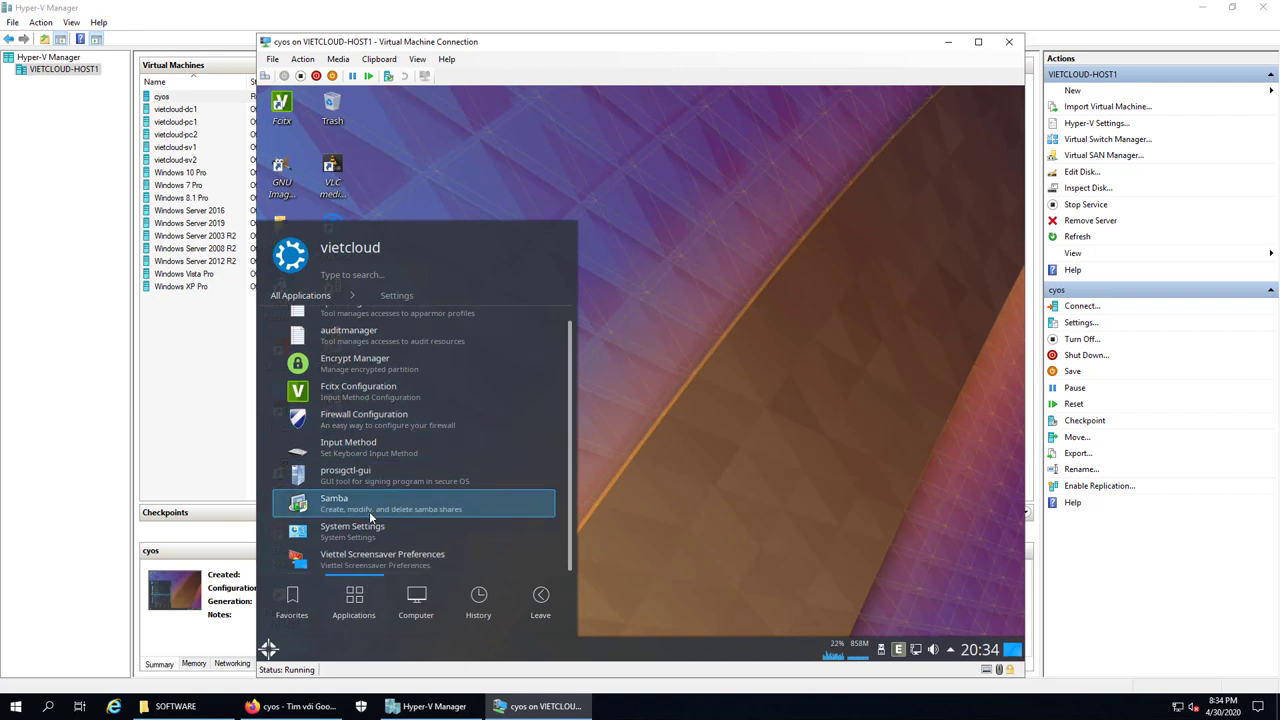
scroll(380, 470, "up", 1)
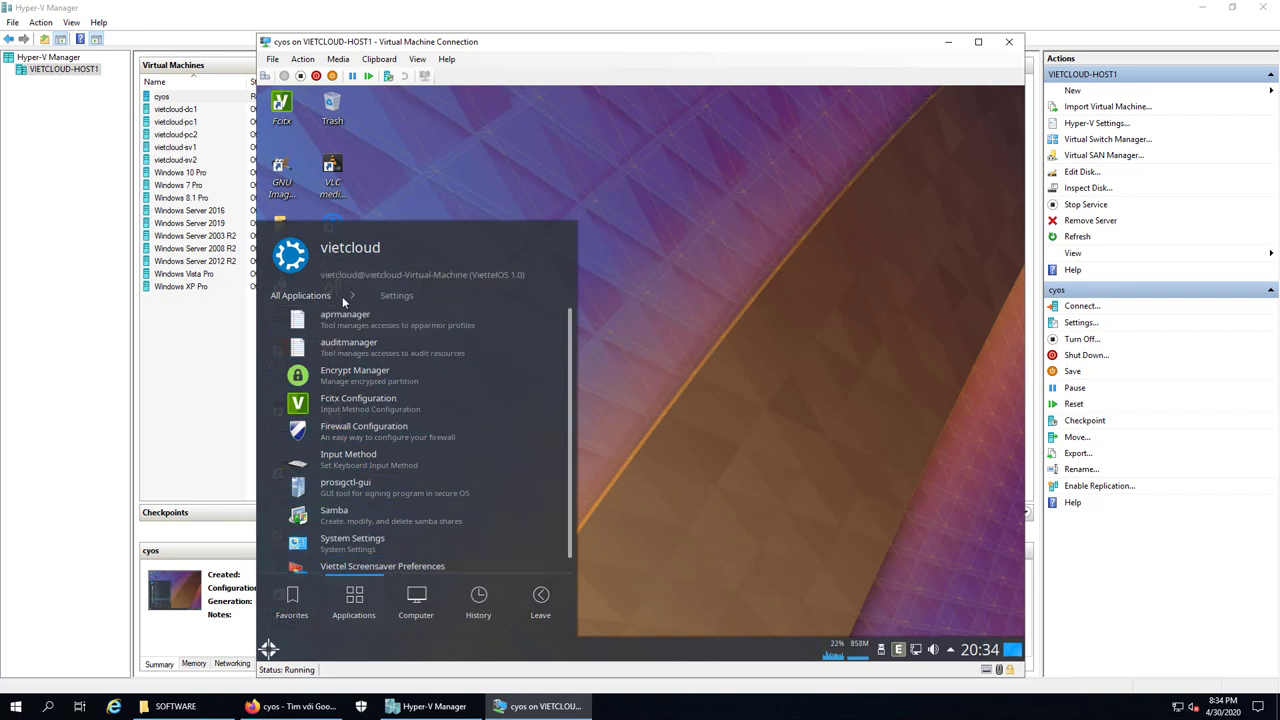
left_click(320, 300)
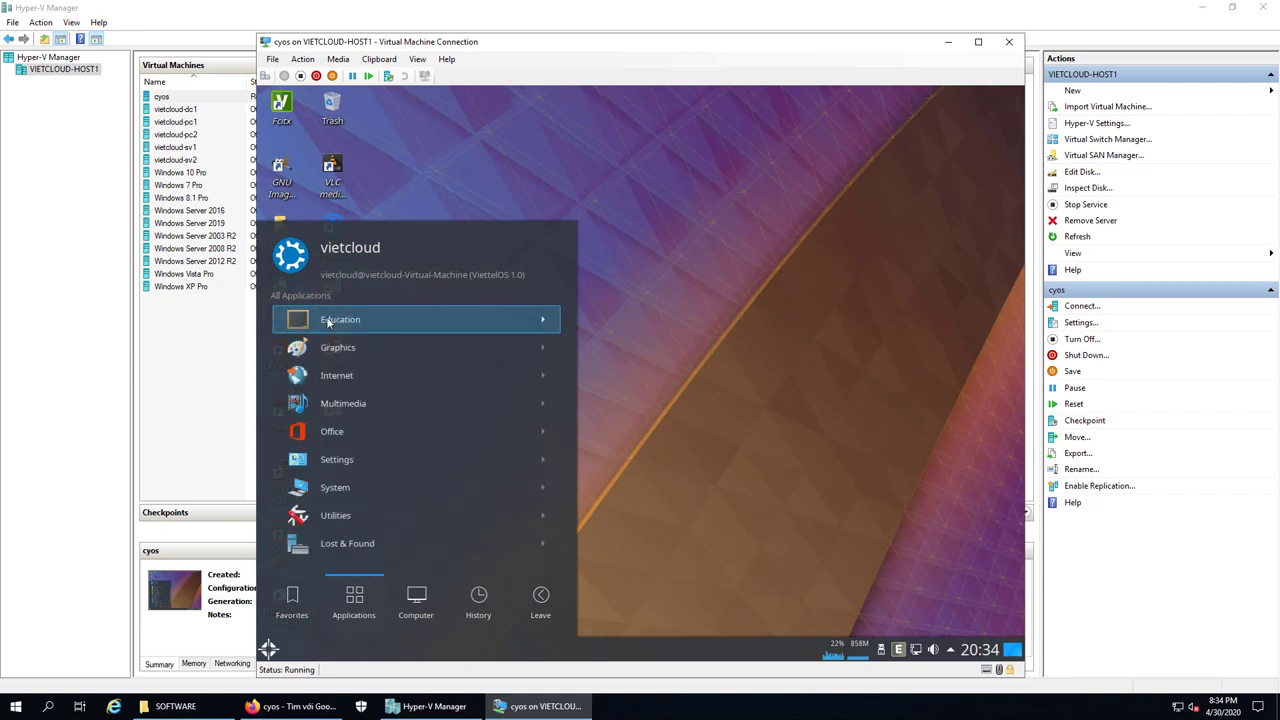
left_click(343, 490)
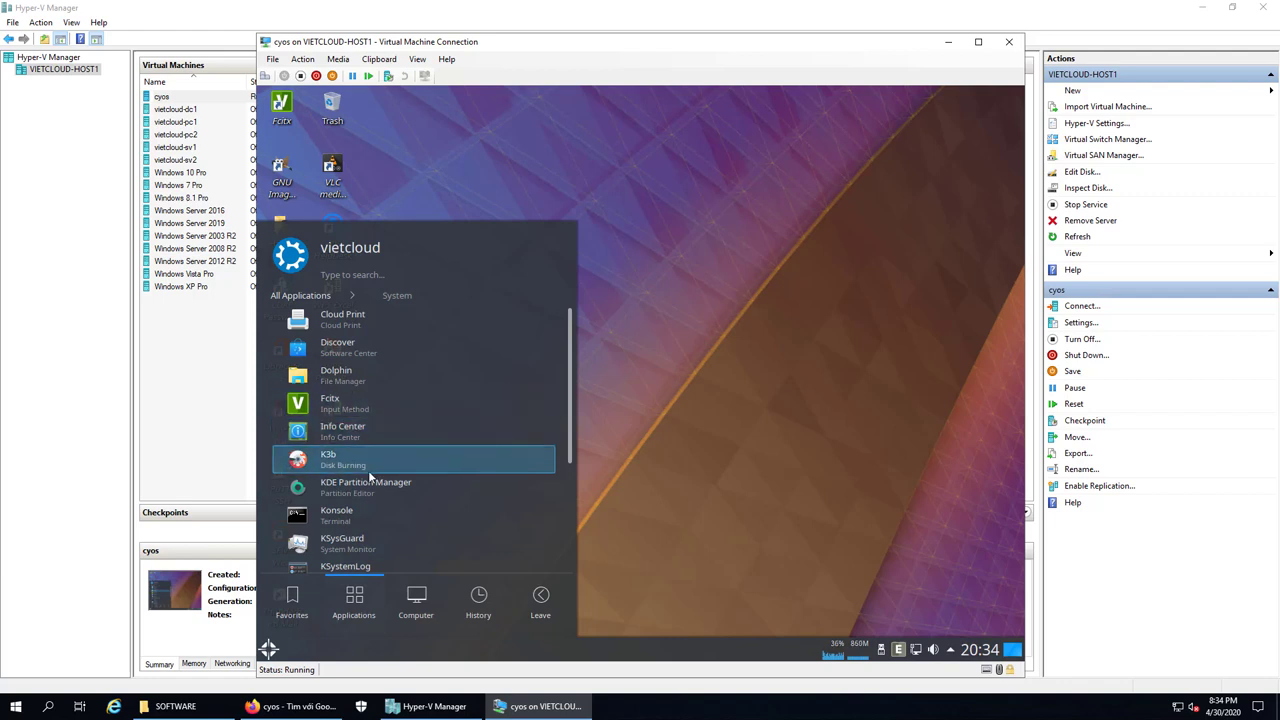
scroll(370, 477, "down", 3)
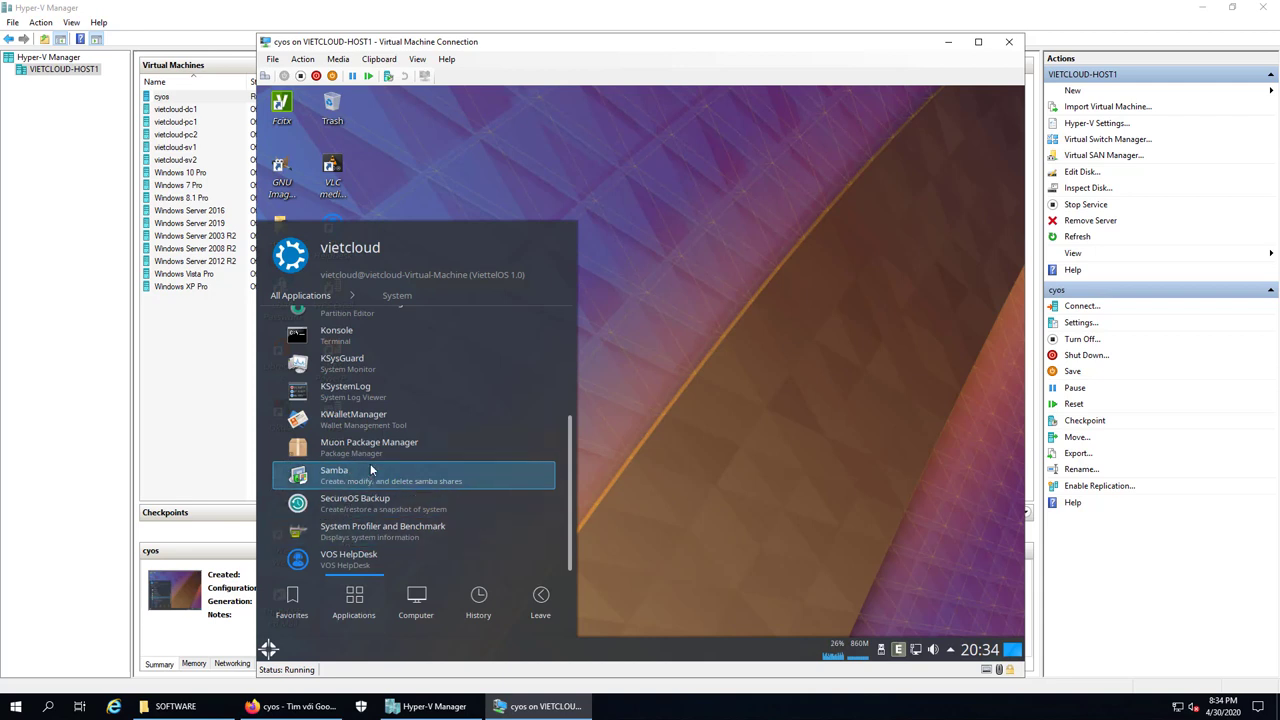
scroll(370, 468, "up", 5)
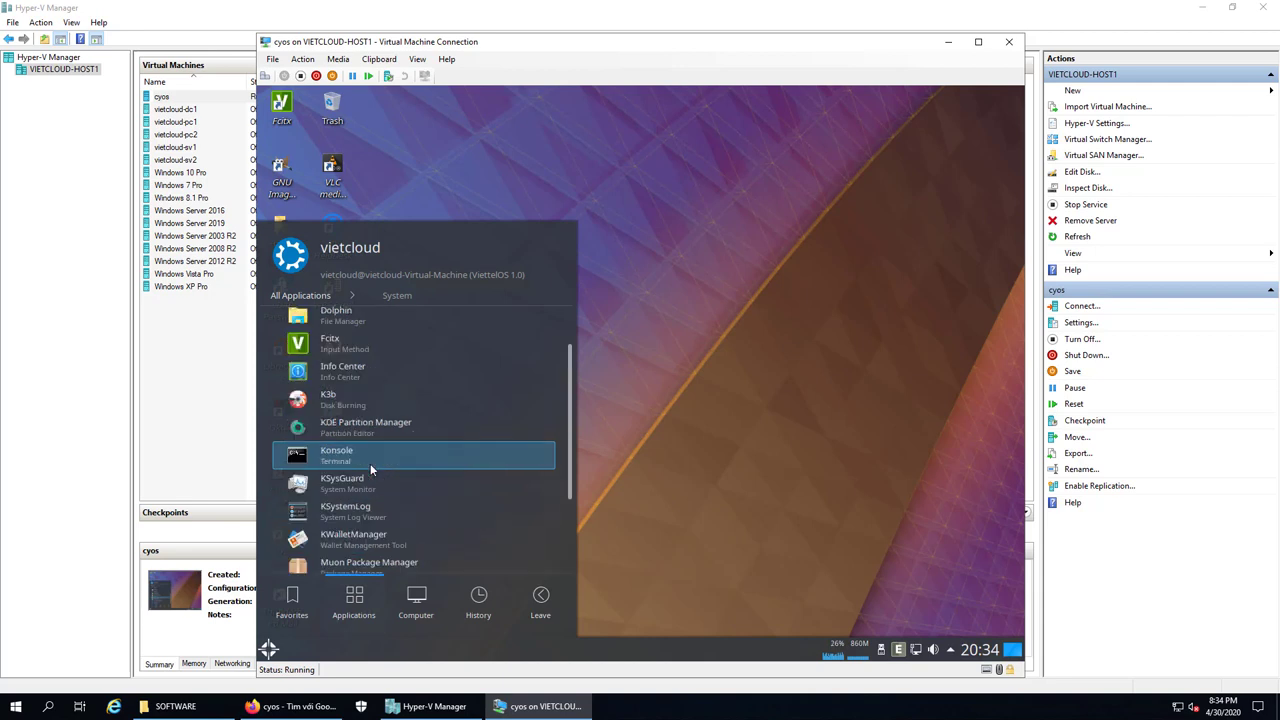
left_click(303, 296)
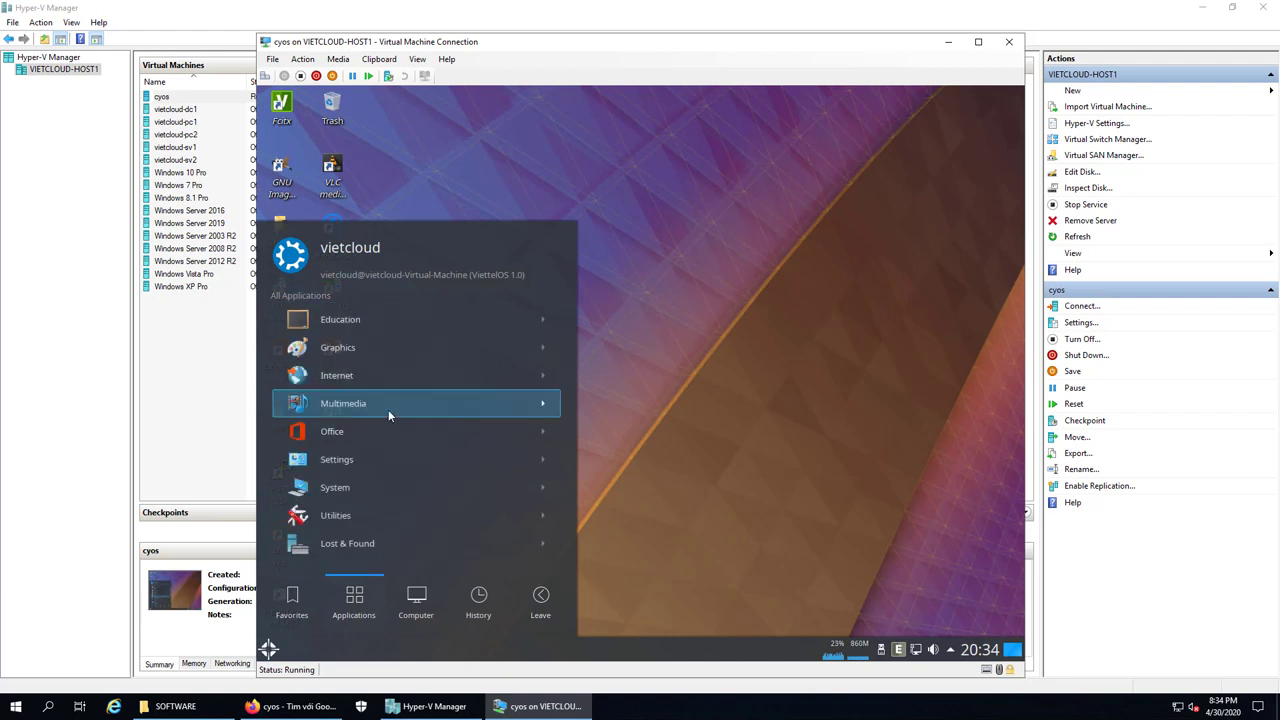
Check the Utilities and Lost & Found categories, then show the Computer places list
left_click(336, 516)
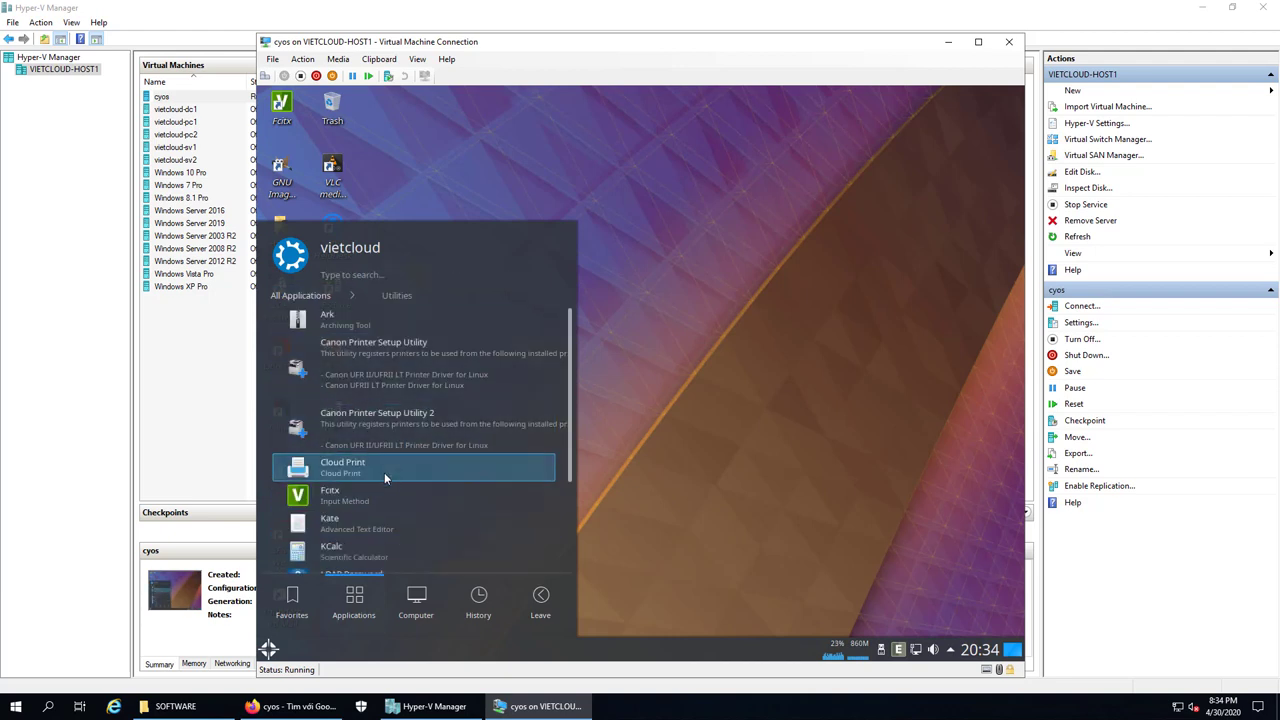
scroll(384, 472, "down", 1)
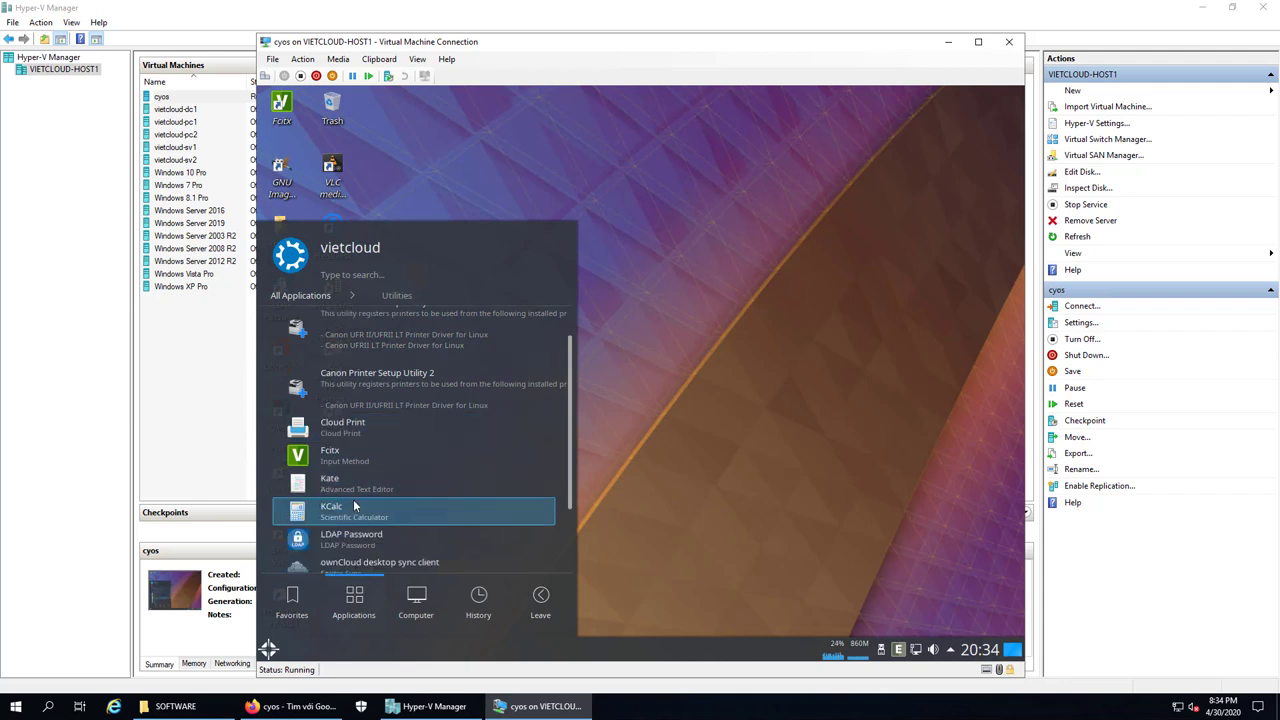
scroll(350, 500, "down", 3)
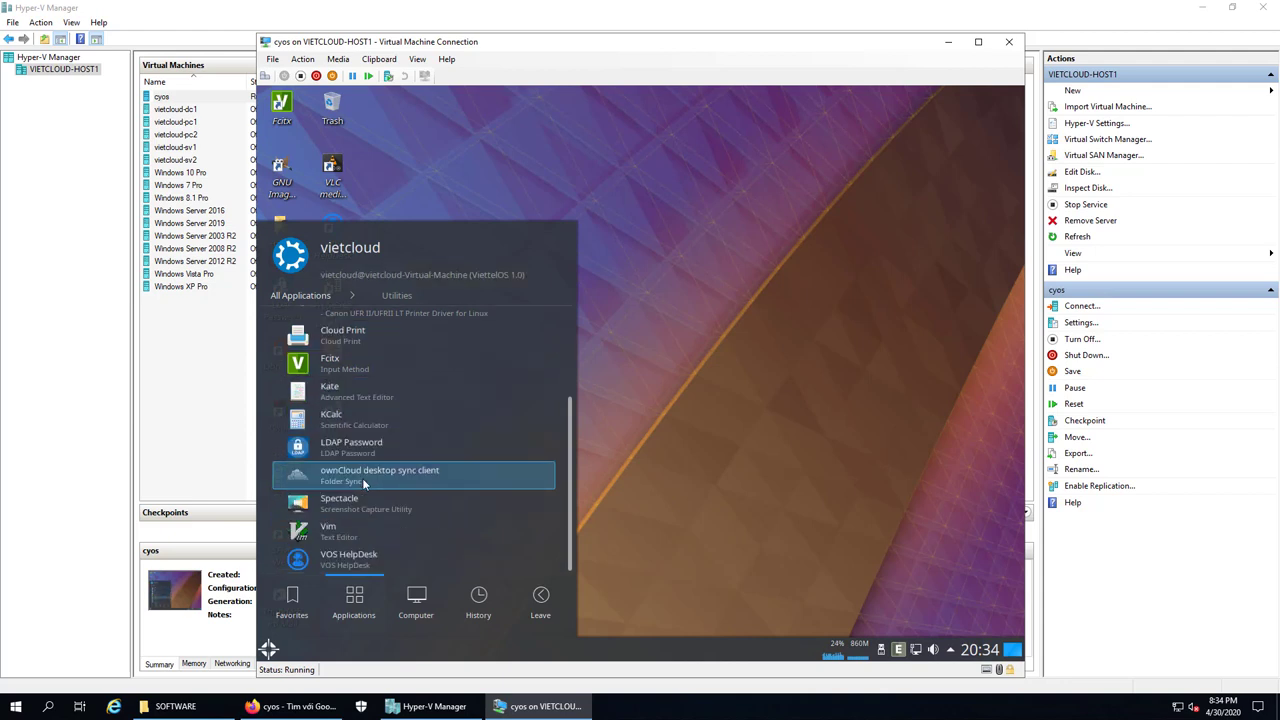
scroll(362, 478, "up", 1)
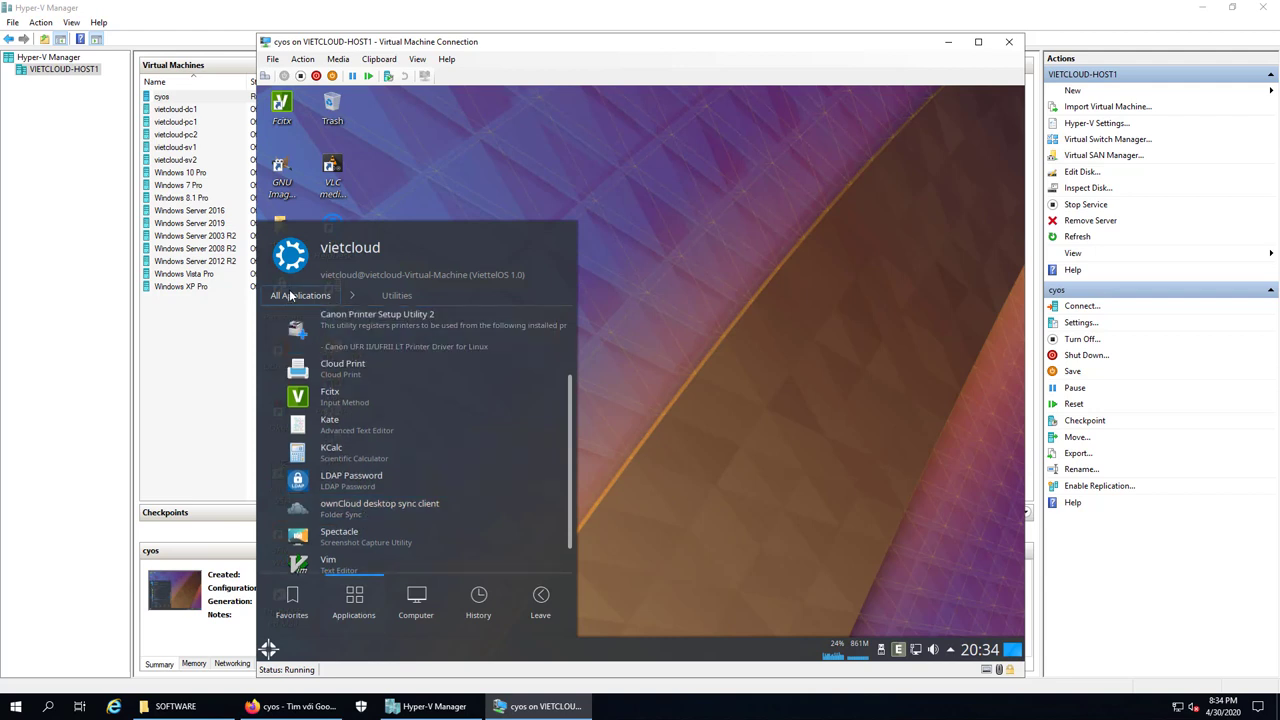
left_click(310, 296)
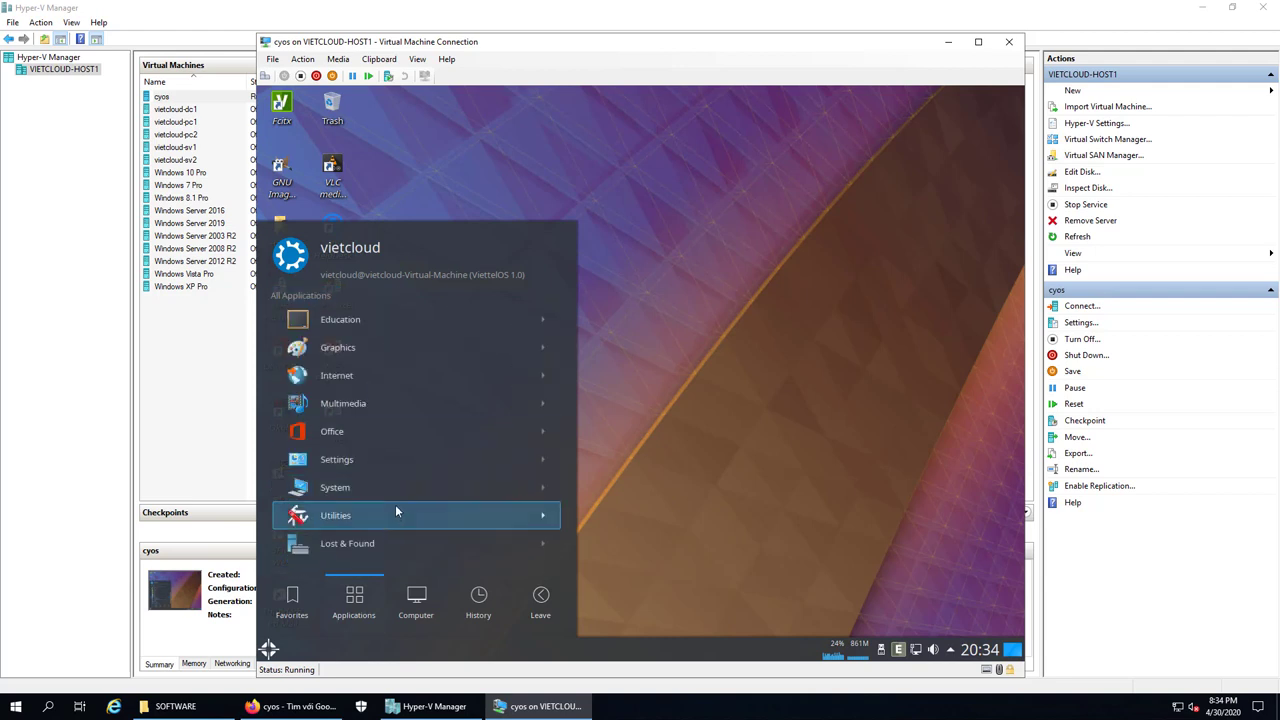
left_click(332, 541)
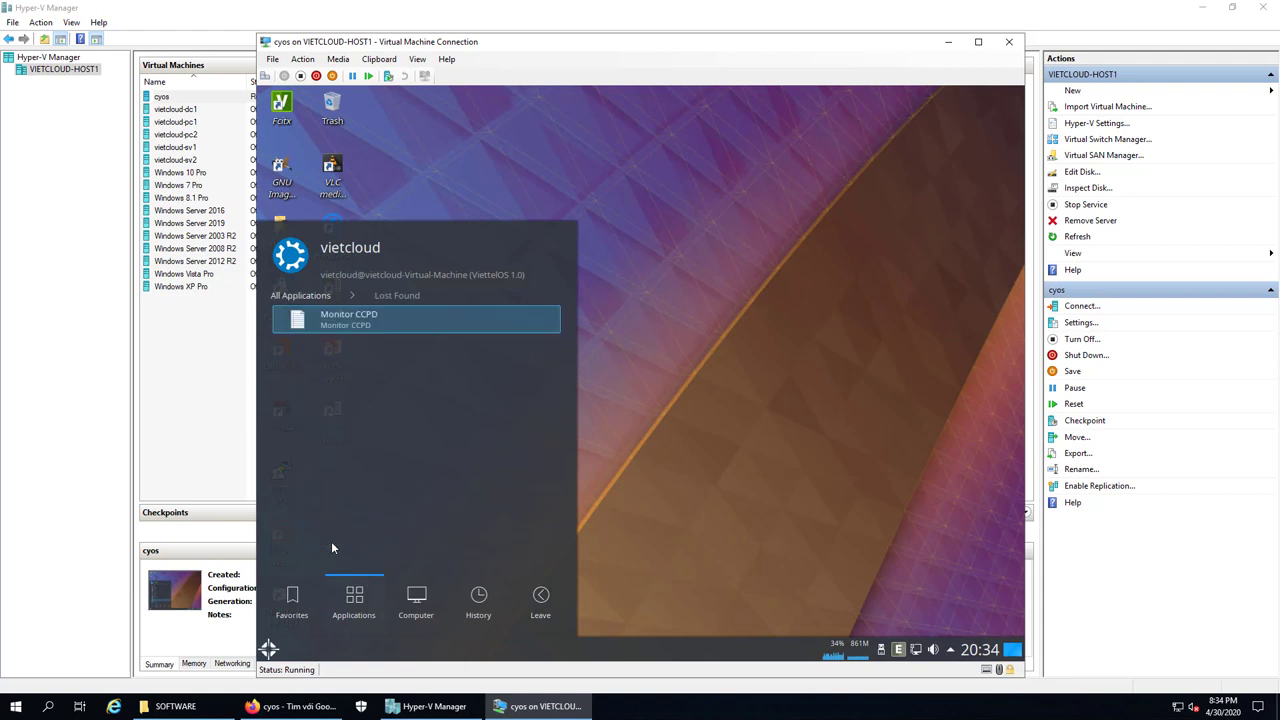
left_click(303, 296)
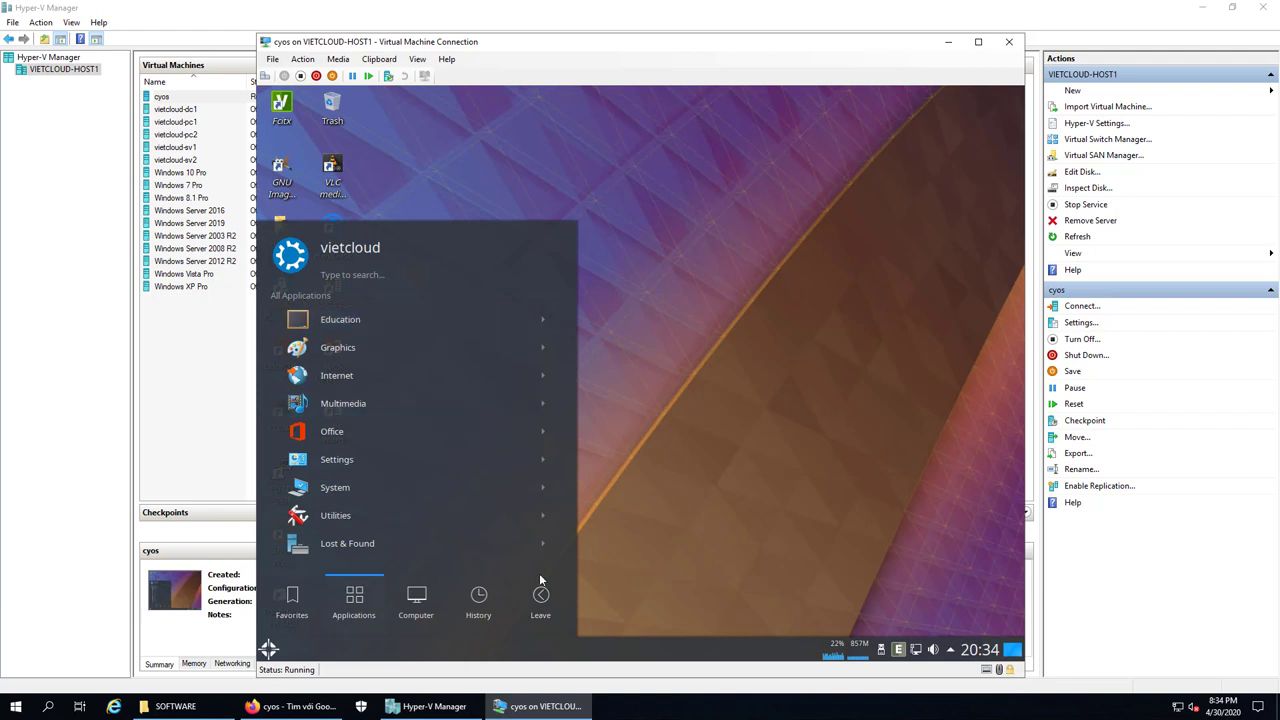
left_click(417, 600)
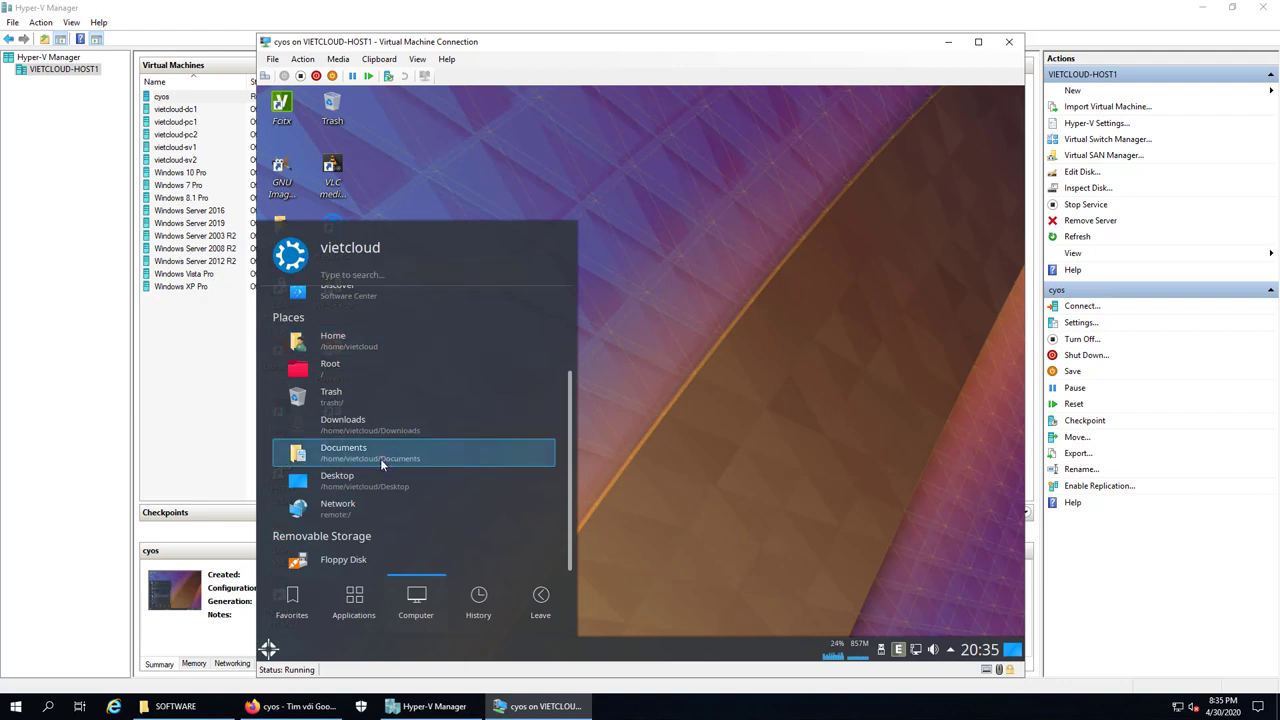
View the History and Leave sections, then close the launcher to reveal the desktop
left_click(482, 610)
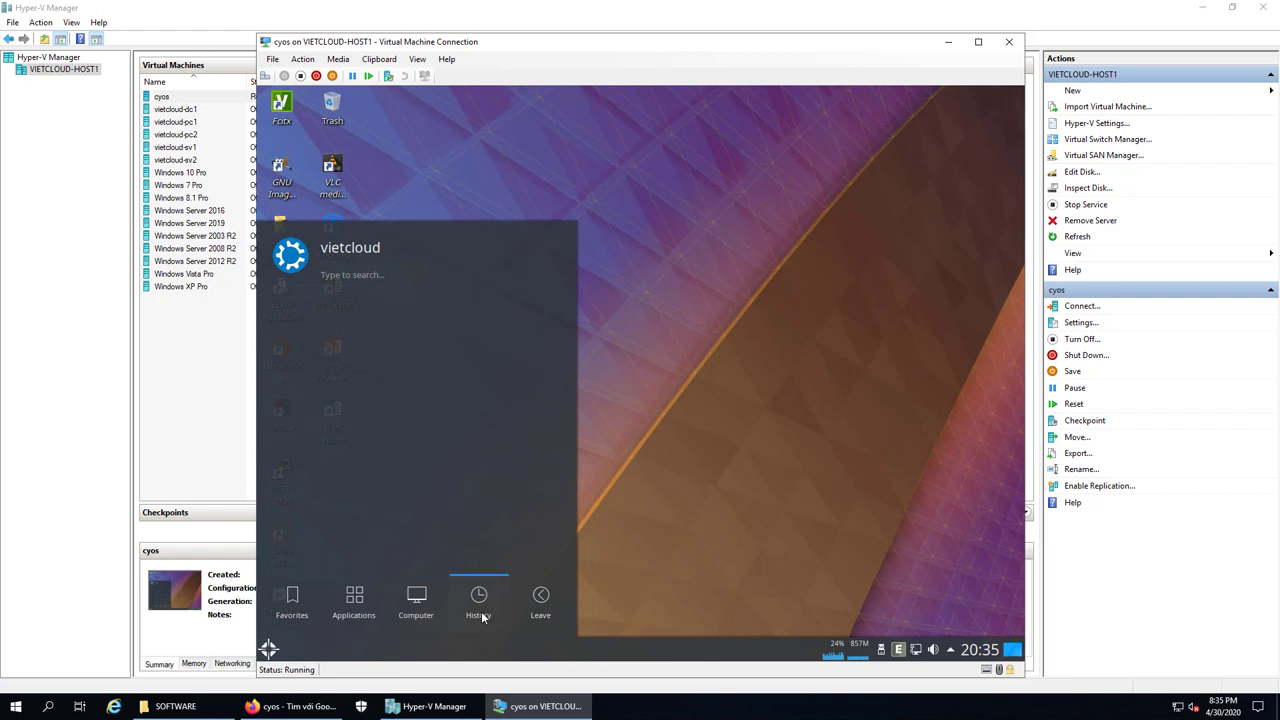
left_click(550, 602)
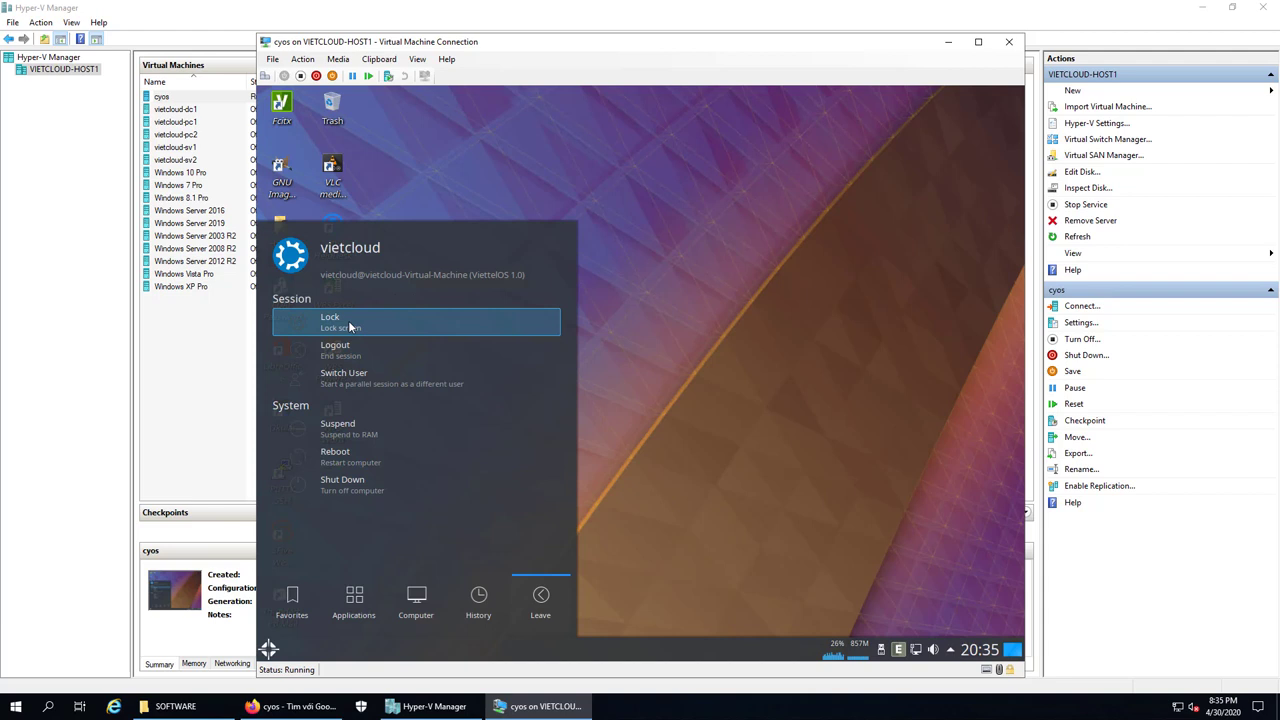
left_click(666, 500)
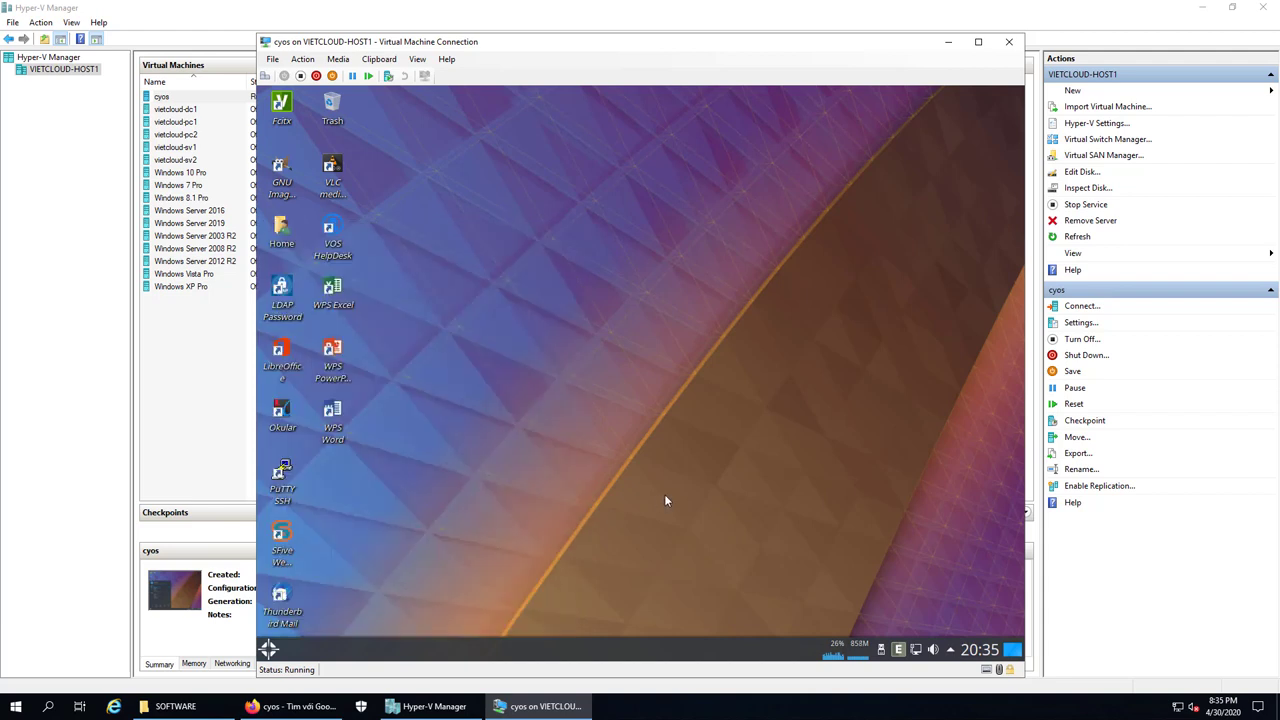
left_click(269, 649)
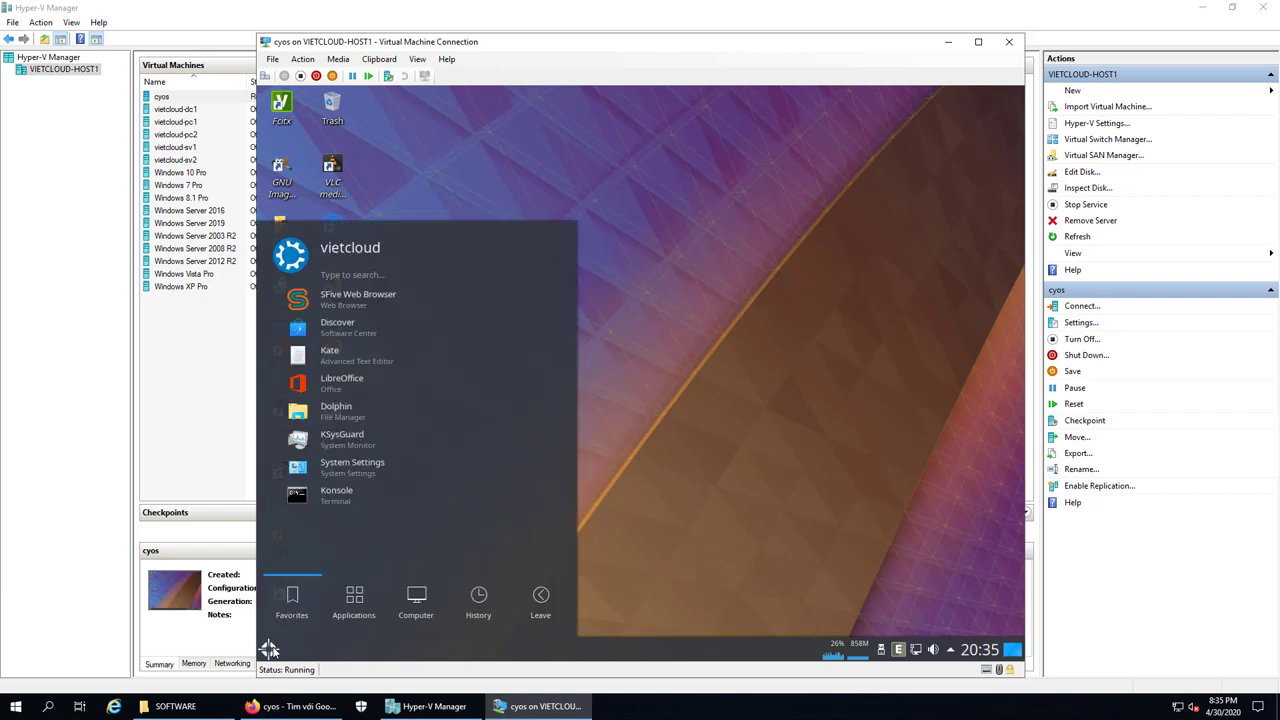
left_click(701, 388)
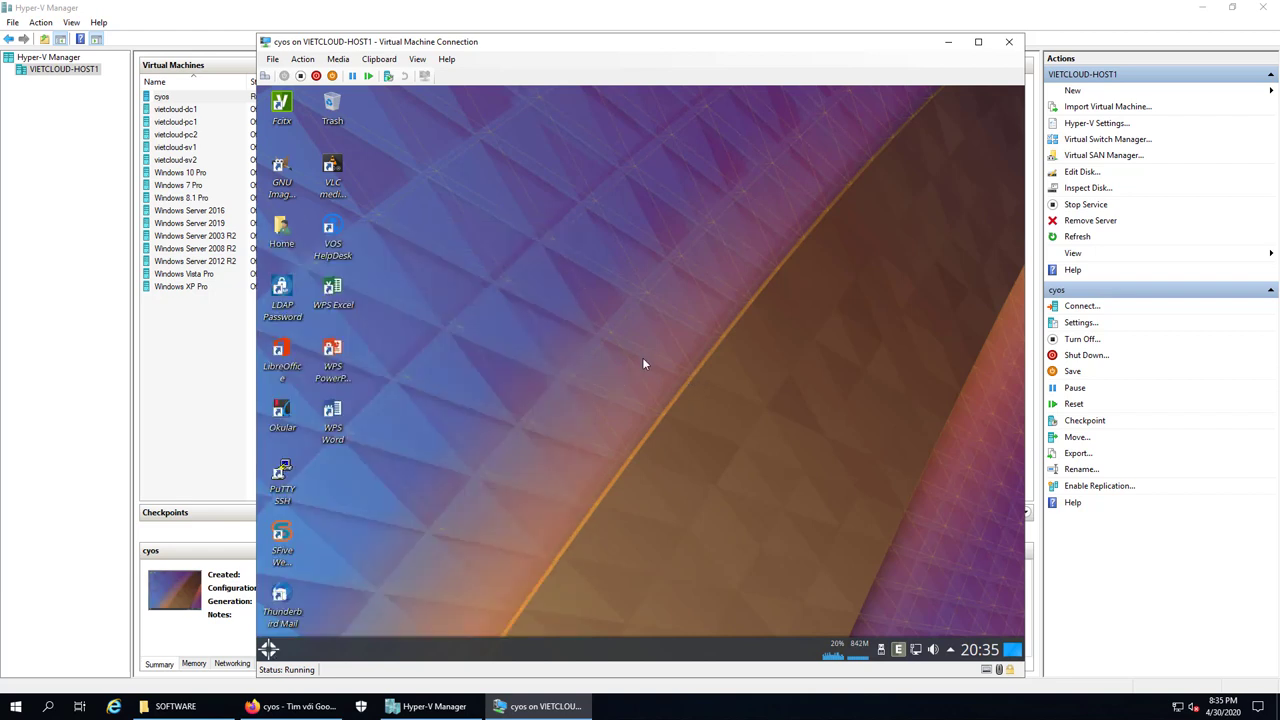
left_click_drag(466, 180, 886, 497)
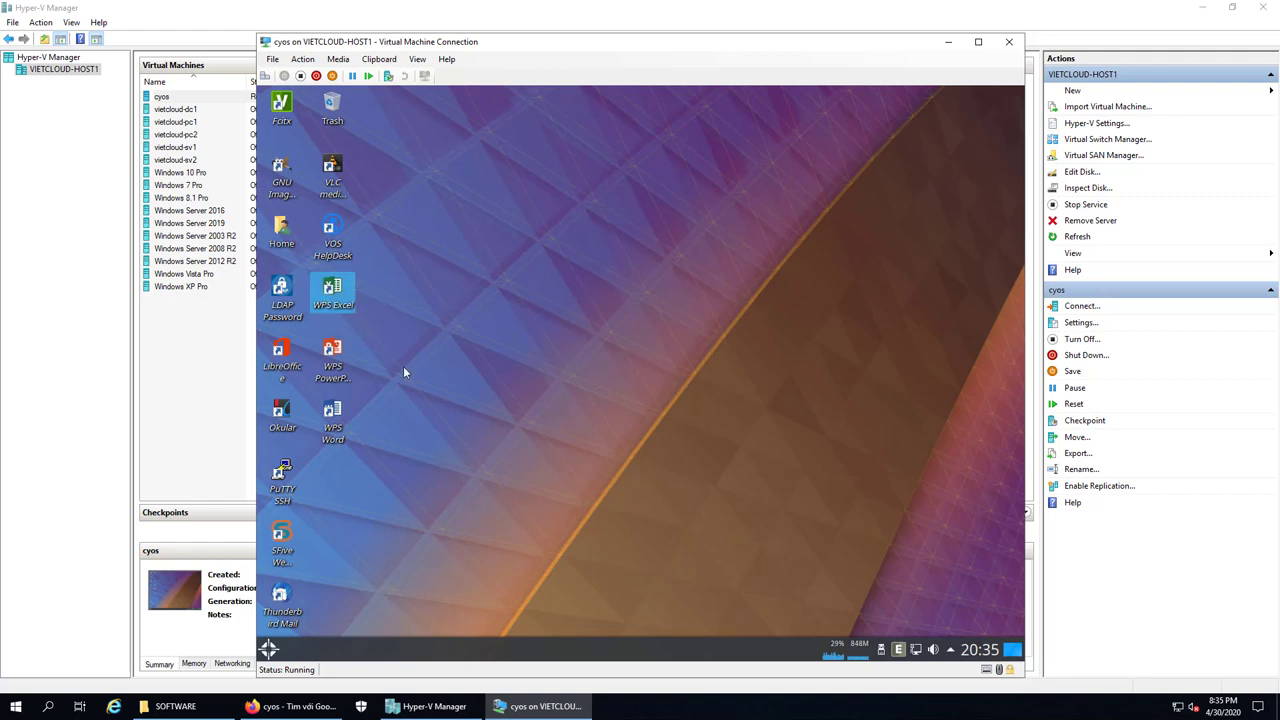
left_click(335, 418)
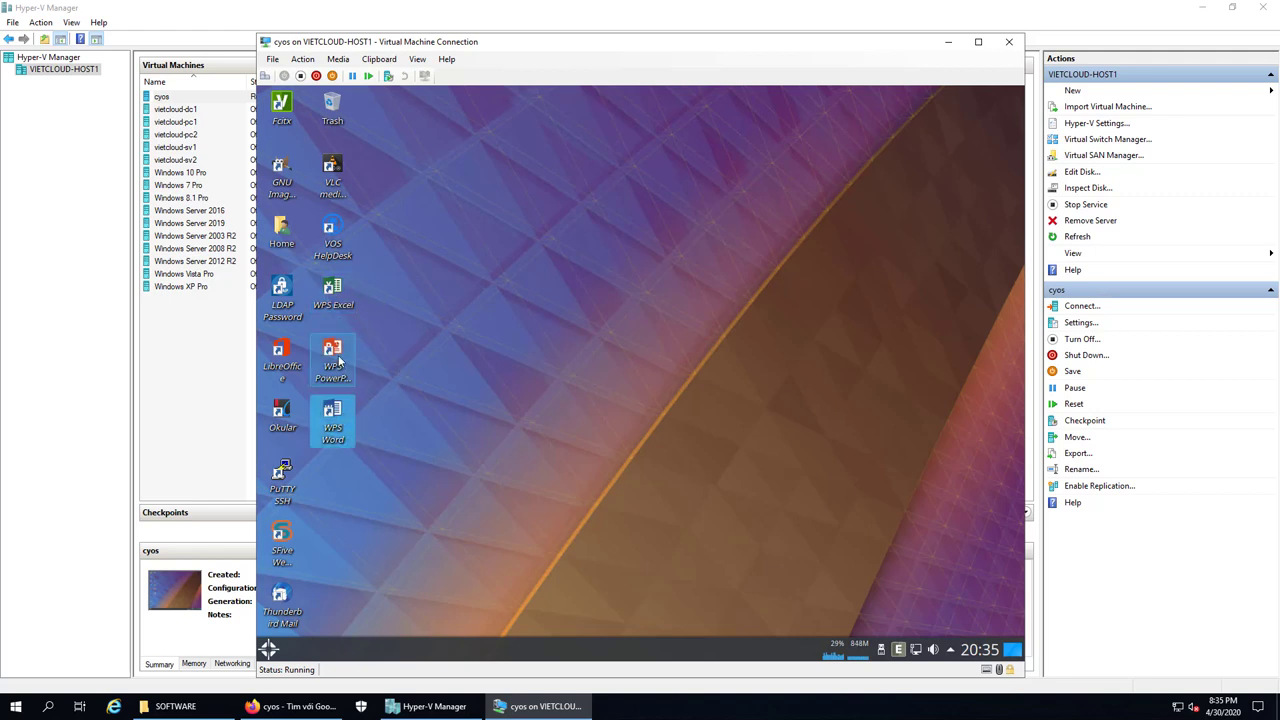
left_click(338, 364)
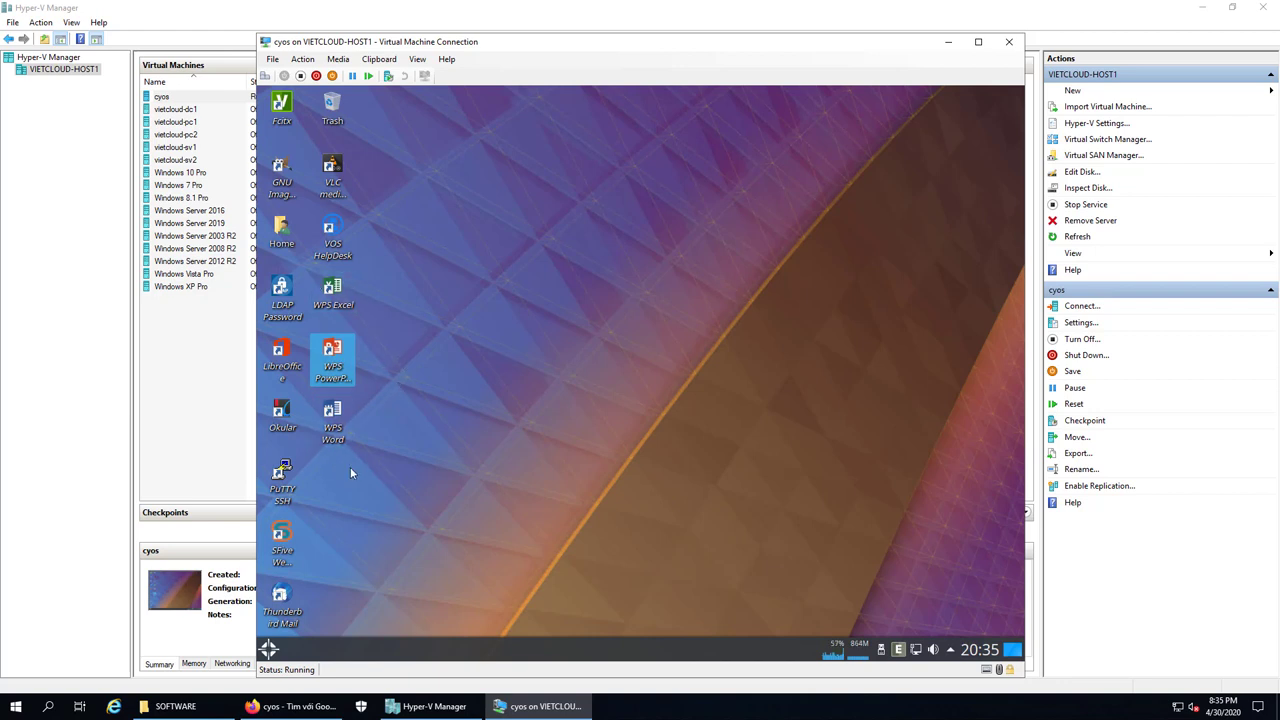
left_click(454, 468)
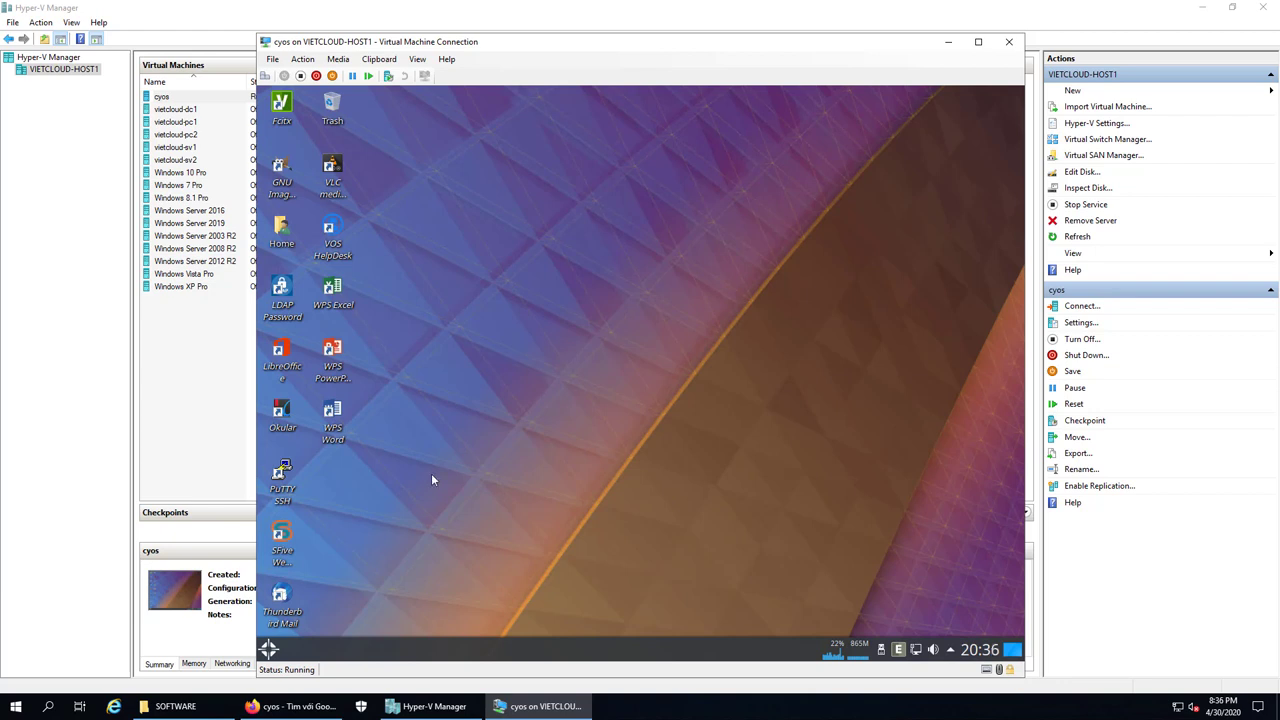
left_click(272, 650)
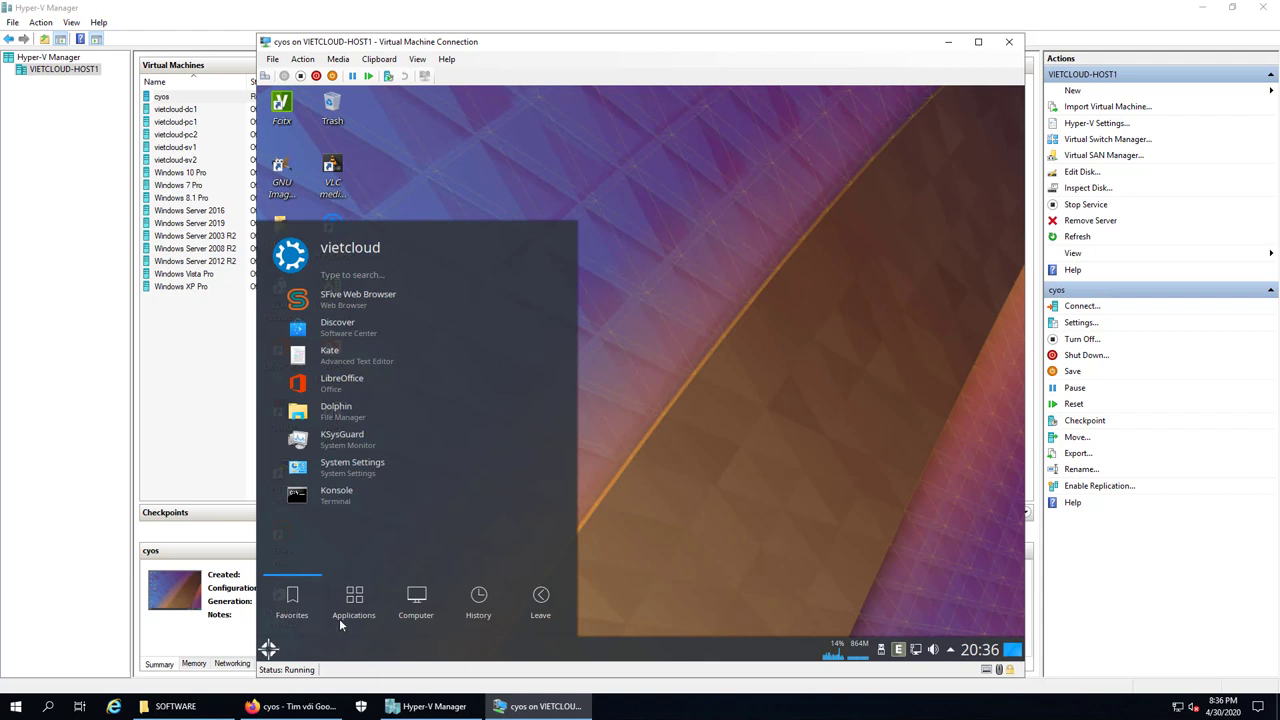
left_click(553, 620)
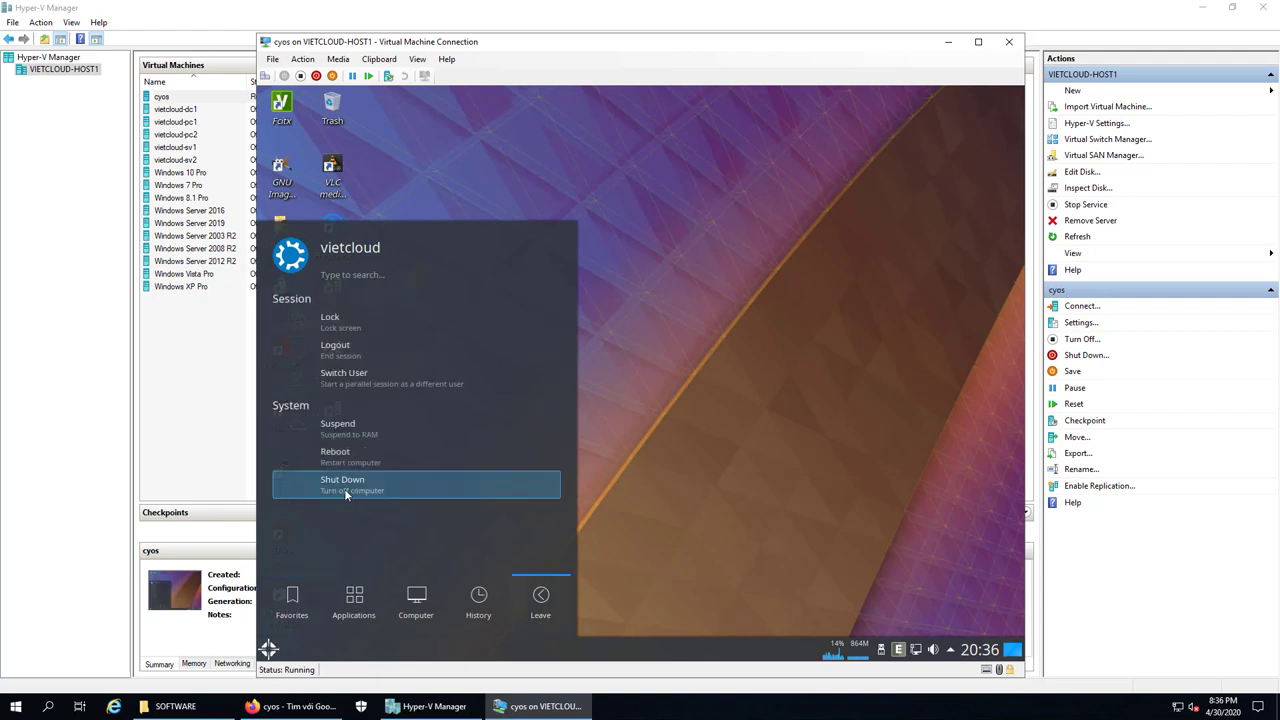
left_click(344, 488)
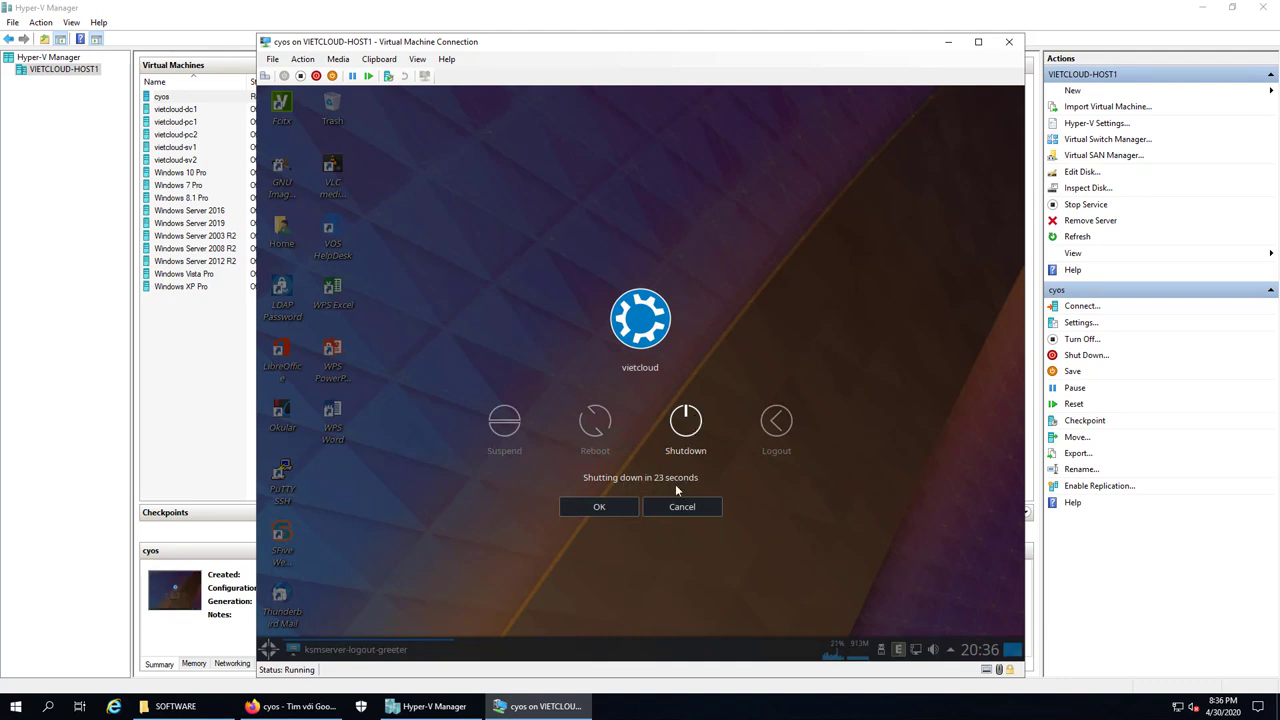
left_click(614, 507)
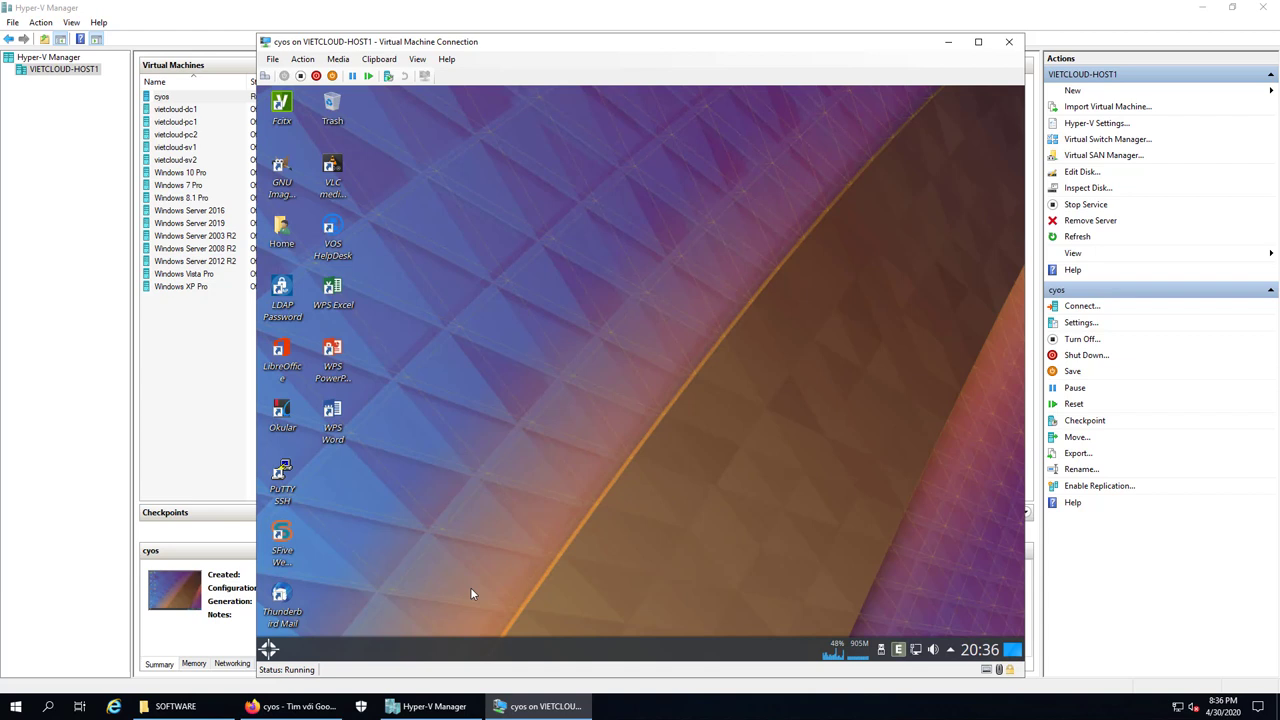
Open the launcher on its Leave section with Lock, Logout, Reboot and Shut Down
left_click(269, 650)
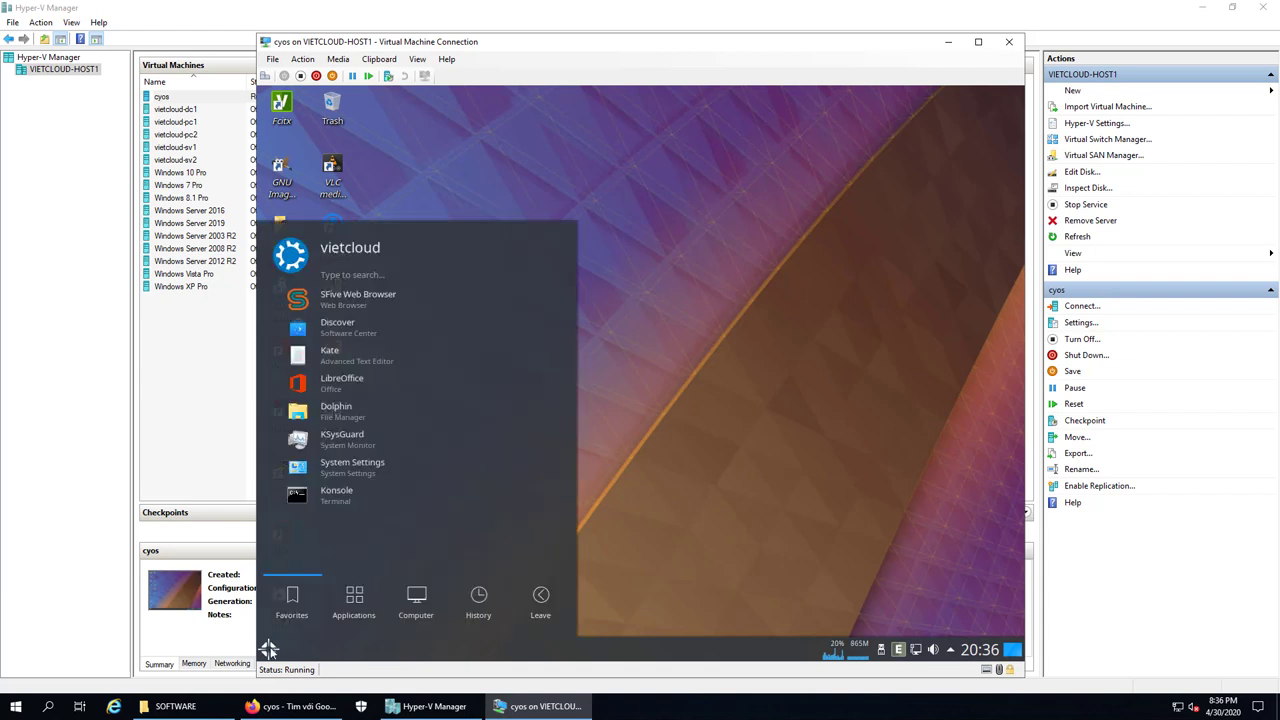
left_click(540, 597)
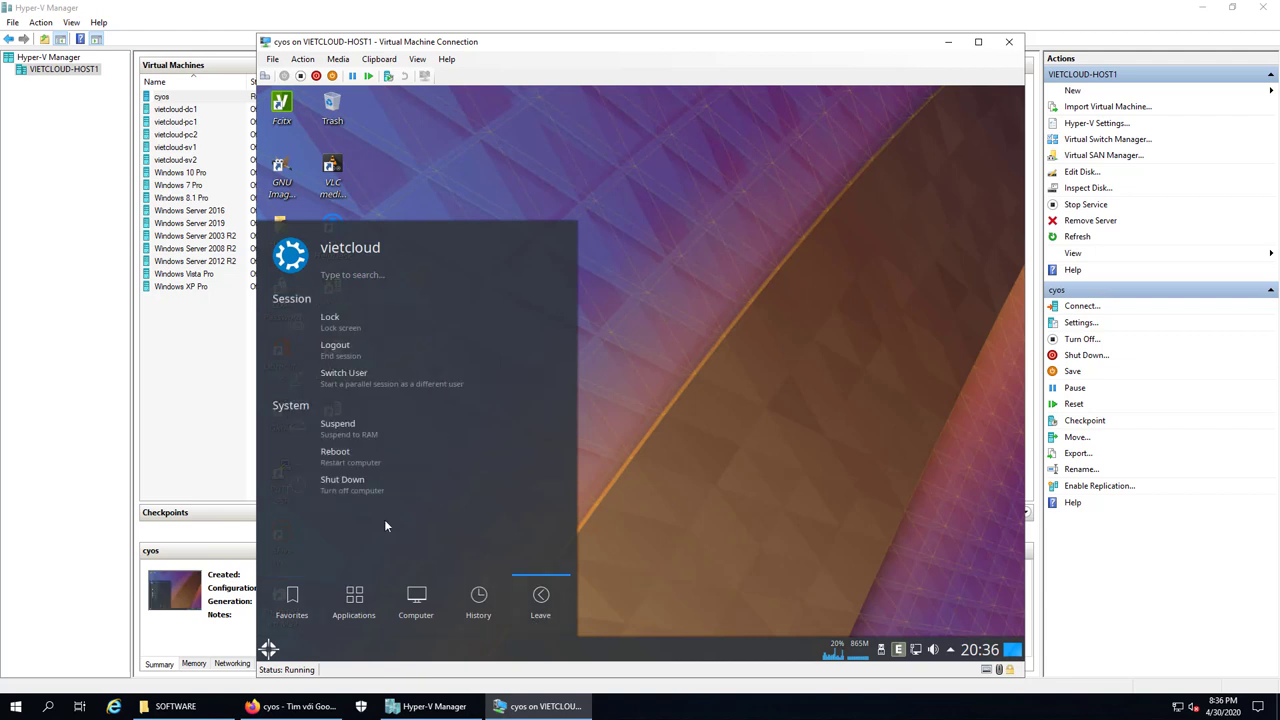